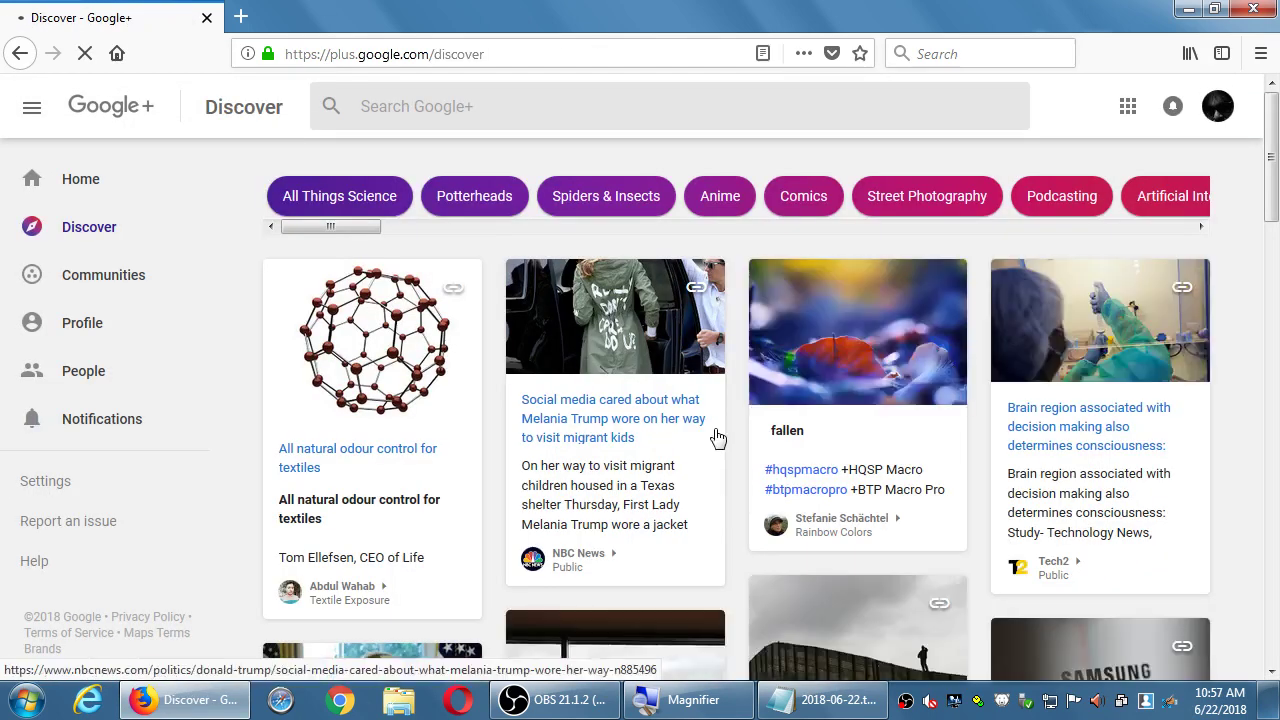
Switch Google+ from the personal profile to the brand account with the green zigzag logo
{"action": "left_click", "coordinate": [1218, 106]}
{"action": "left_click_drag", "start_coordinate": [1225, 319], "coordinate": [1221, 457]}
{"action": "left_click", "coordinate": [1090, 480]}
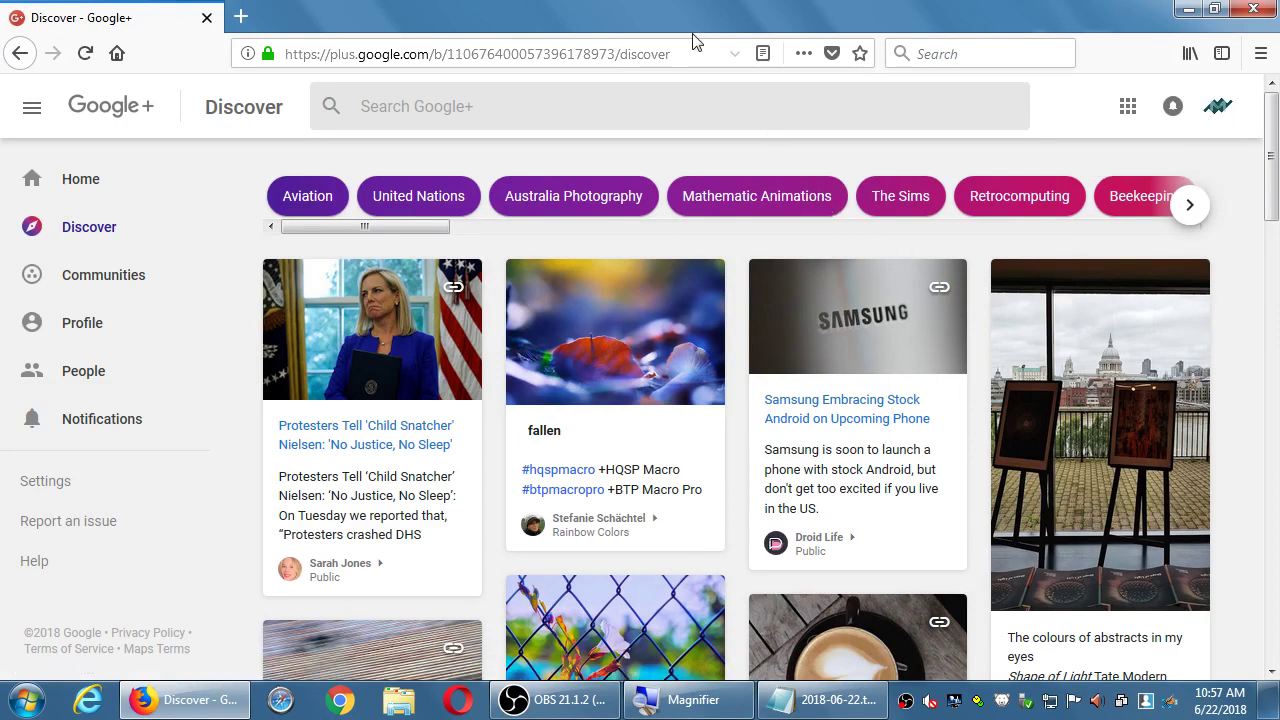
Go to business.google.com to open the Google My Business site
{"action": "left_click", "coordinate": [380, 53]}
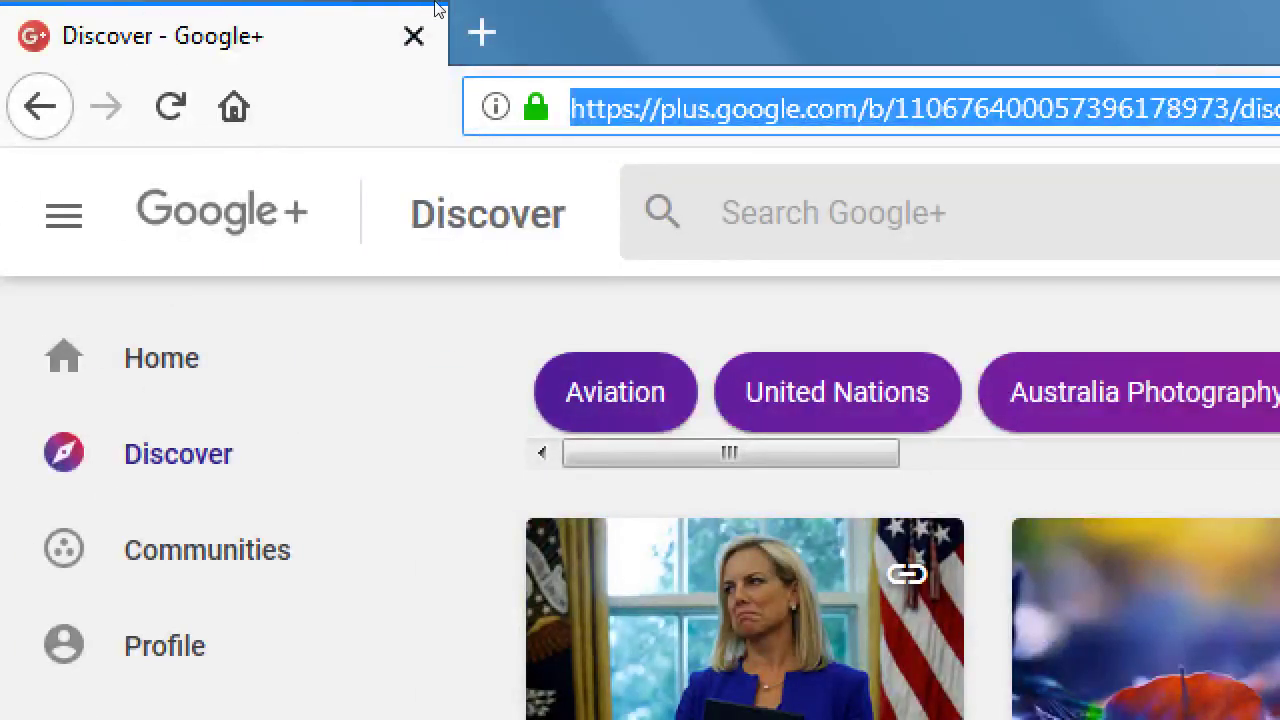
{"action": "type", "text": "business"}
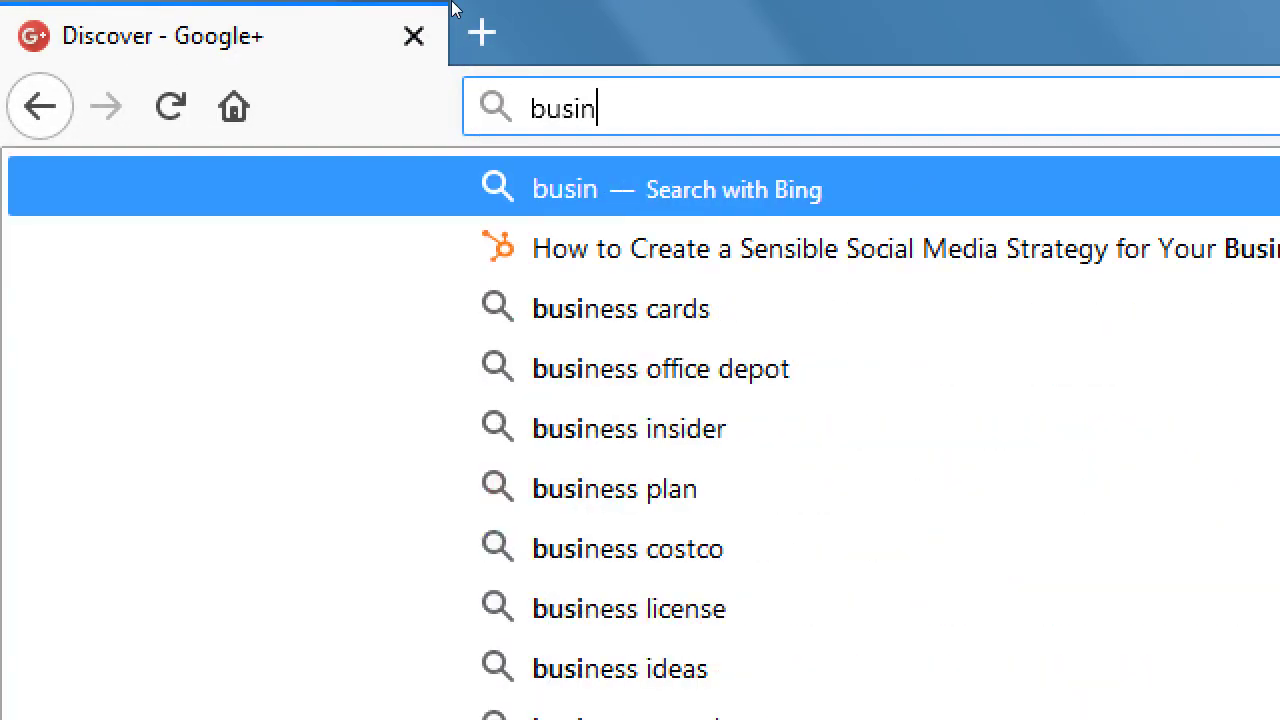
{"action": "type", "text": ".google.com"}
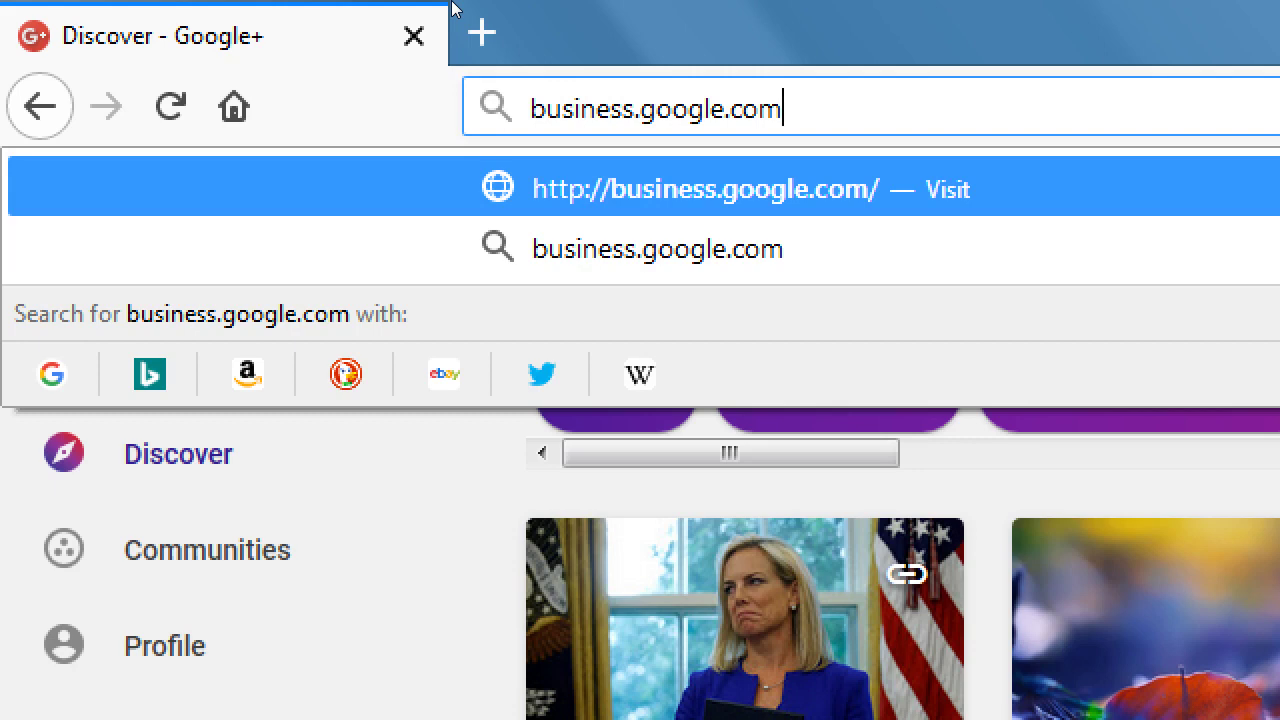
{"action": "key", "text": "Return"}
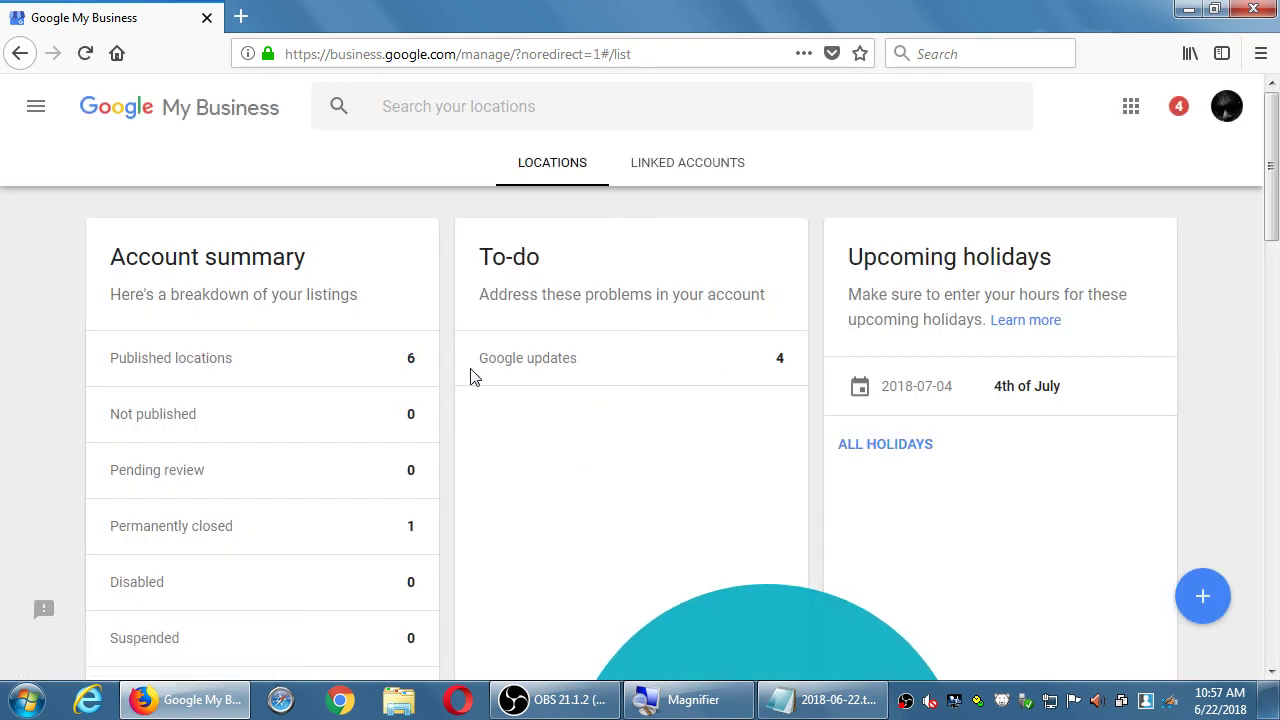
Review the Google My Business location listings and the available navigation options
{"action": "scroll", "coordinate": [1180, 352], "scroll_direction": "down", "scroll_amount": 2}
{"action": "scroll", "coordinate": [1179, 345], "scroll_direction": "down", "scroll_amount": 10}
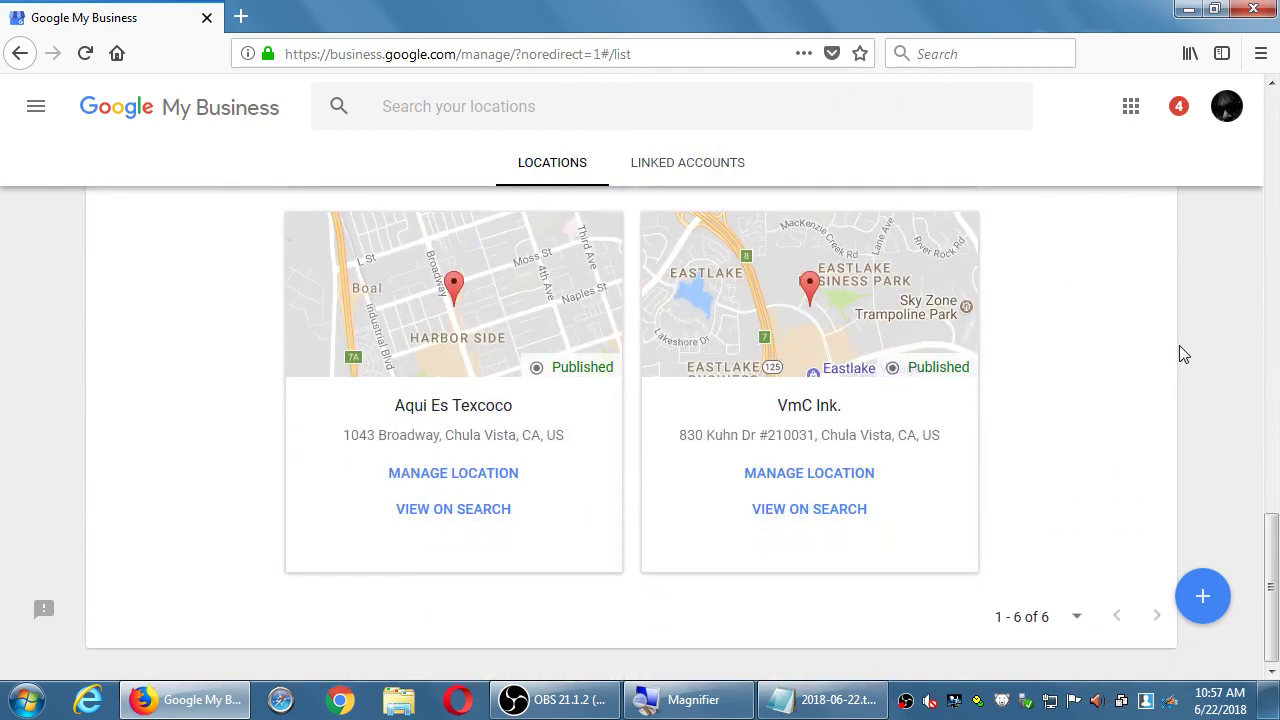
{"action": "scroll", "coordinate": [1181, 352], "scroll_direction": "up", "scroll_amount": 10}
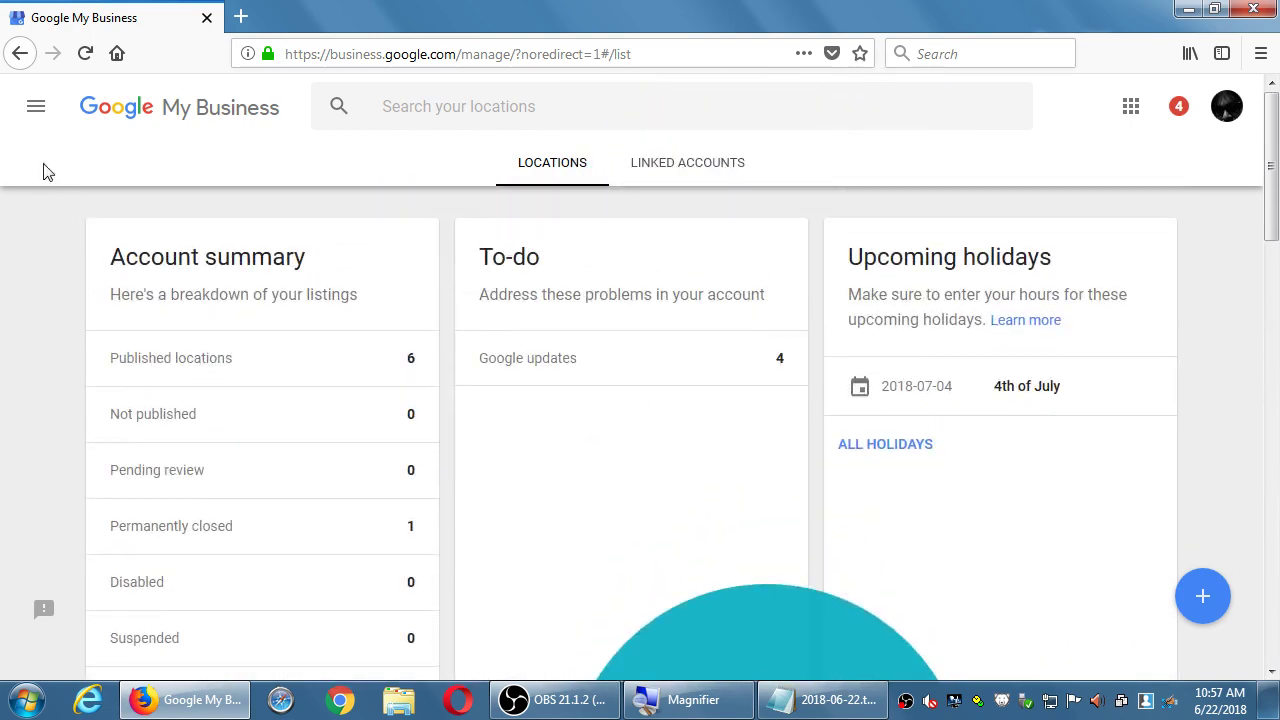
{"action": "left_click", "coordinate": [37, 110]}
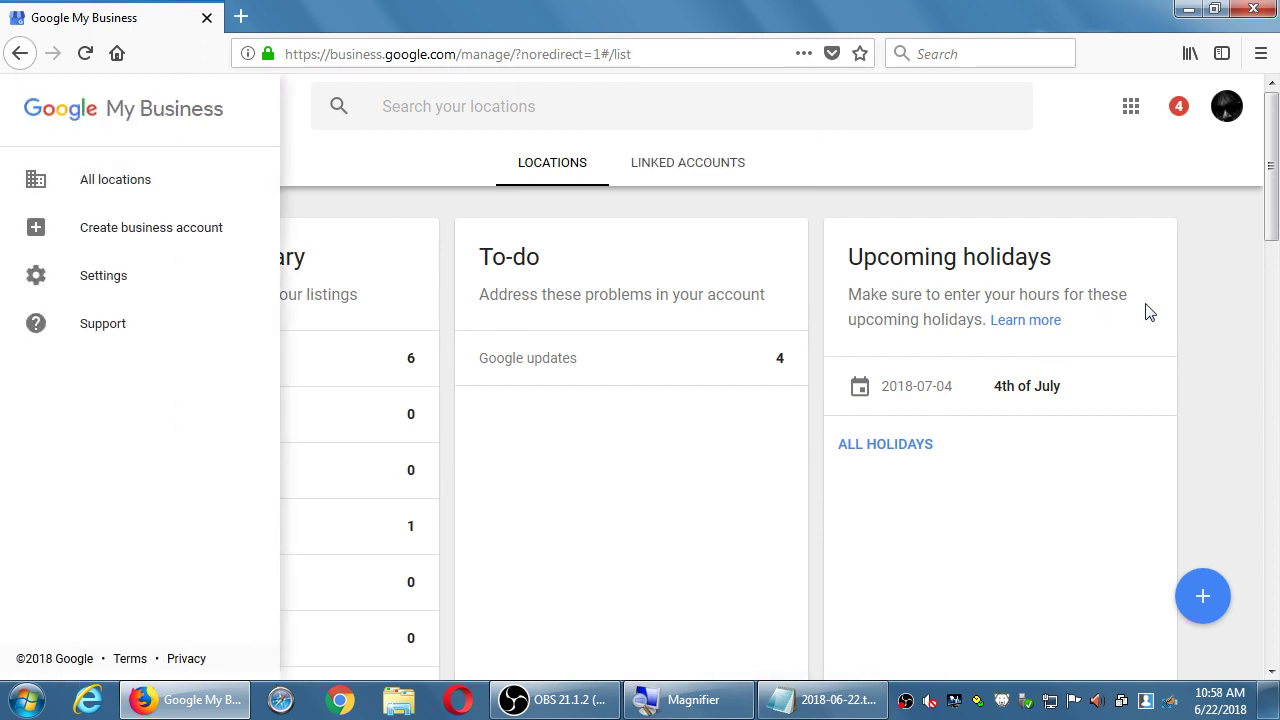
{"action": "left_click", "coordinate": [1206, 279]}
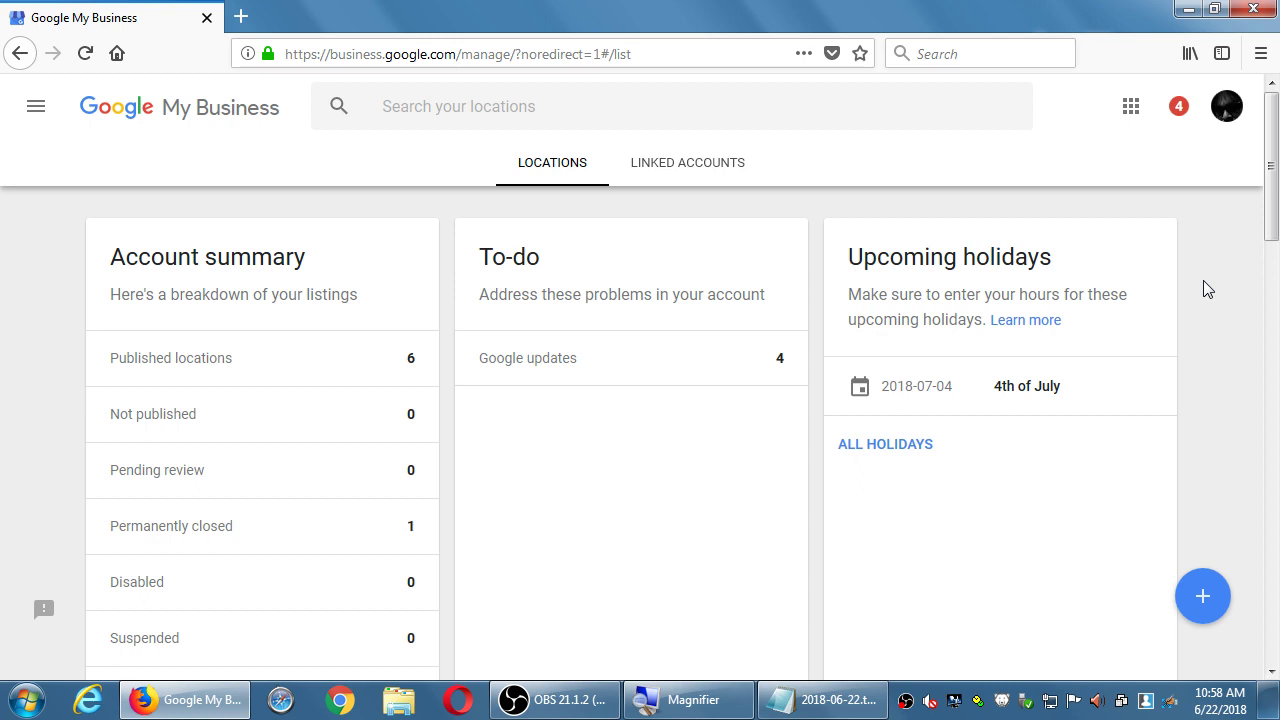
Create a new business account, entering a test name as the business account name
{"action": "left_click", "coordinate": [36, 106]}
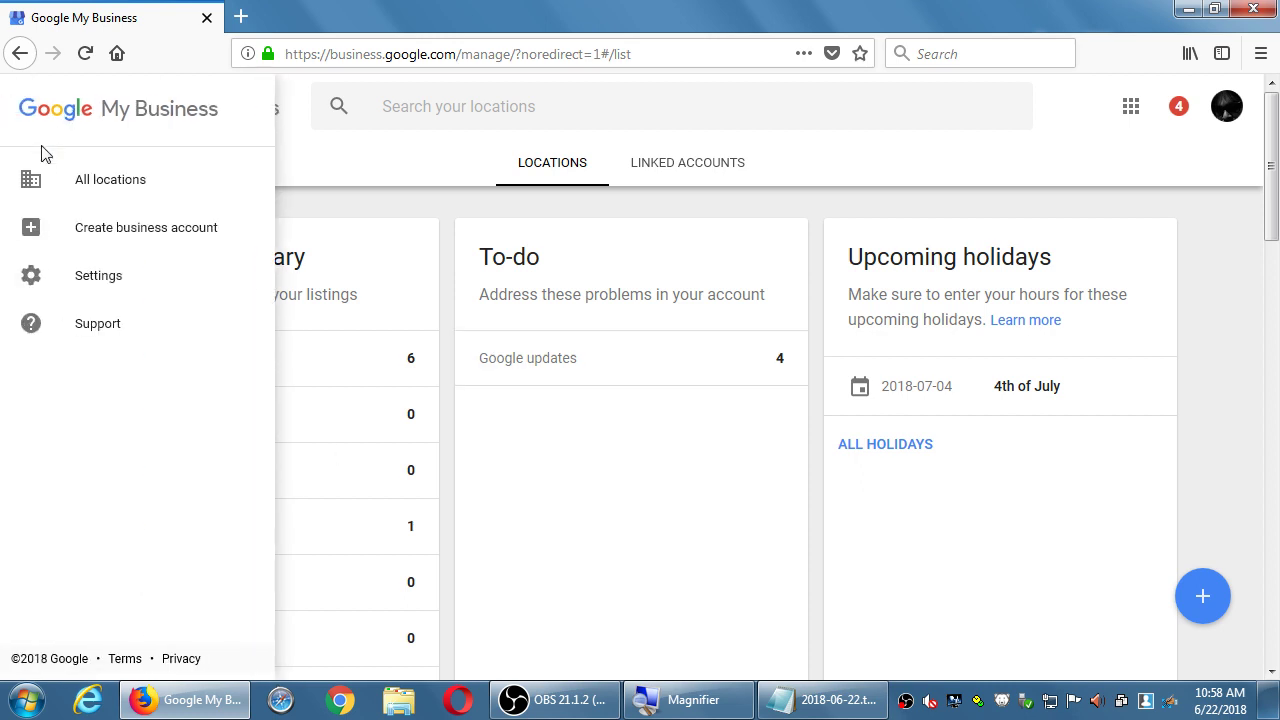
{"action": "left_click", "coordinate": [110, 247]}
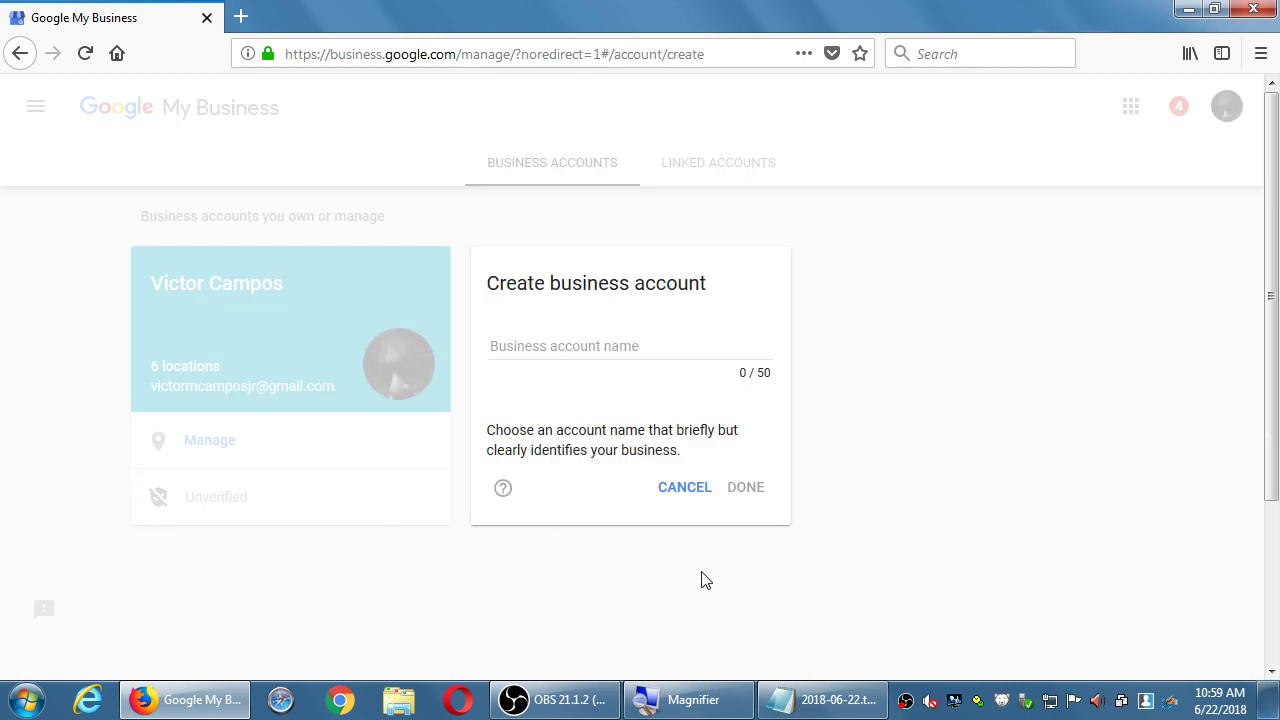
{"action": "left_click", "coordinate": [578, 346]}
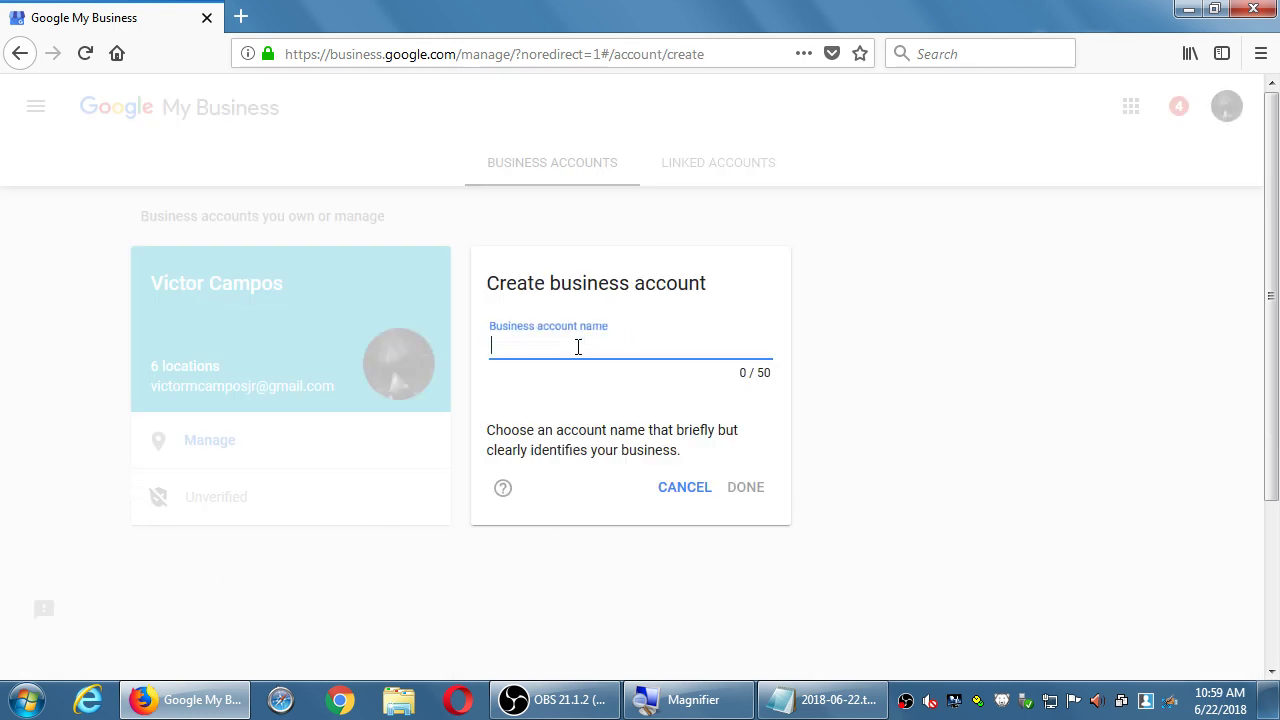
{"action": "type", "text": "Victor Tes"}
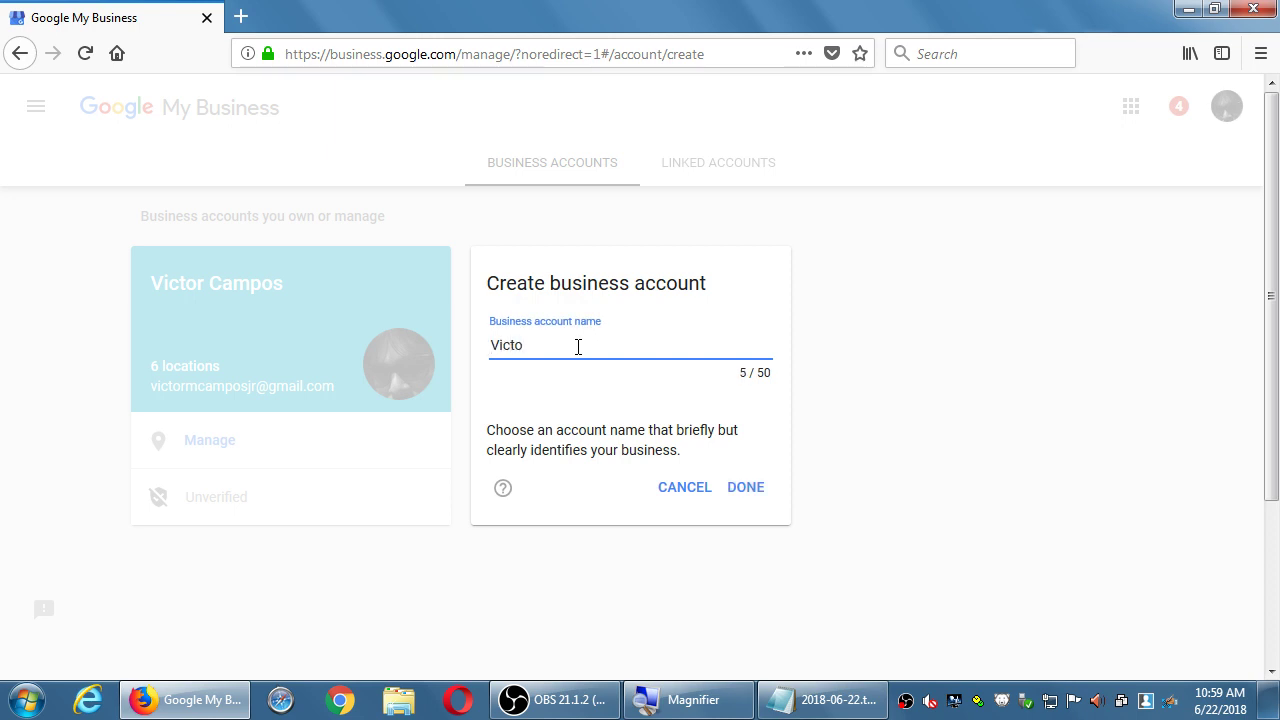
{"action": "type", "text": "t"}
{"action": "left_click", "coordinate": [748, 490]}
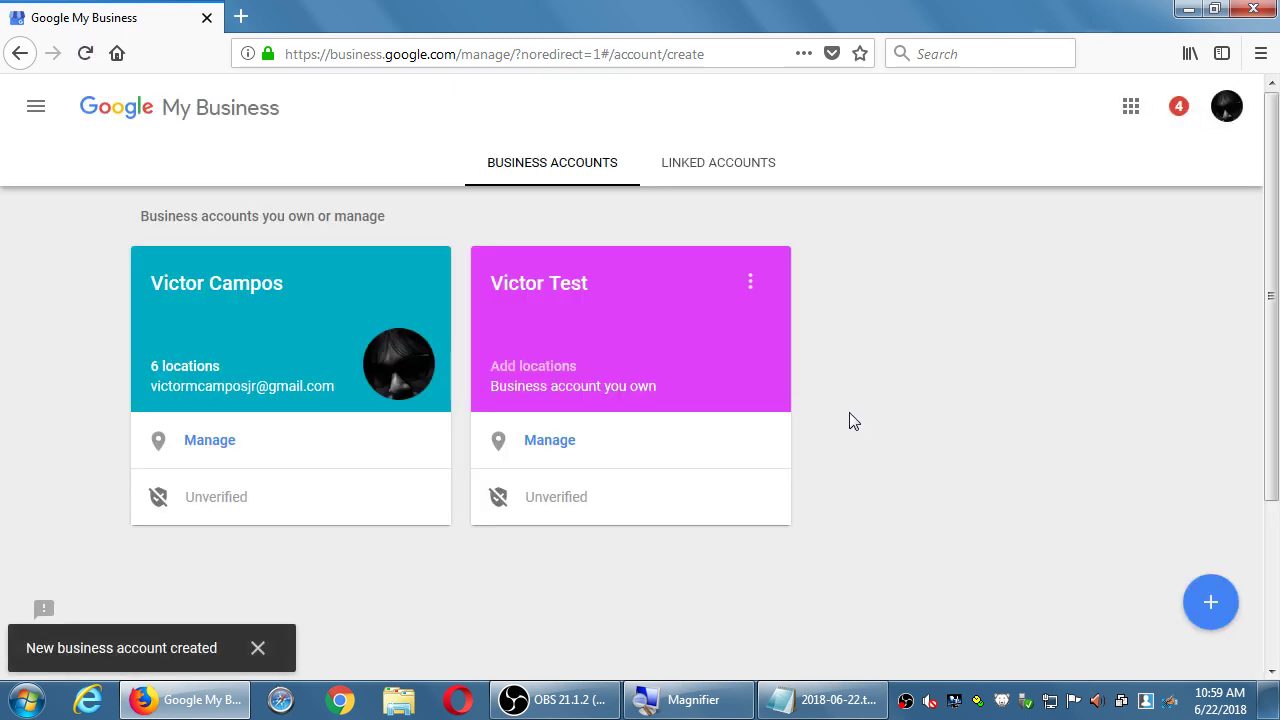
Open the new test business account for management and review its location import options
{"action": "left_click", "coordinate": [554, 446]}
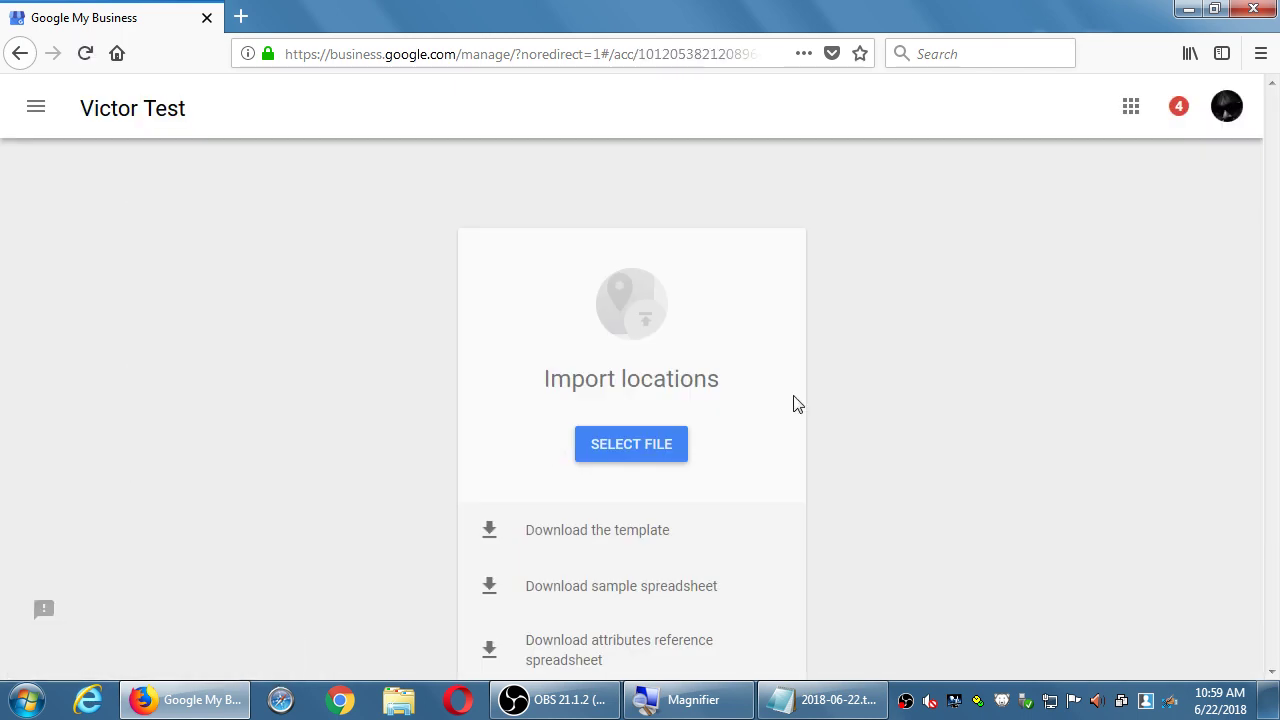
{"action": "scroll", "coordinate": [911, 390], "scroll_direction": "down", "scroll_amount": 2}
{"action": "scroll", "coordinate": [911, 390], "scroll_direction": "up", "scroll_amount": 2}
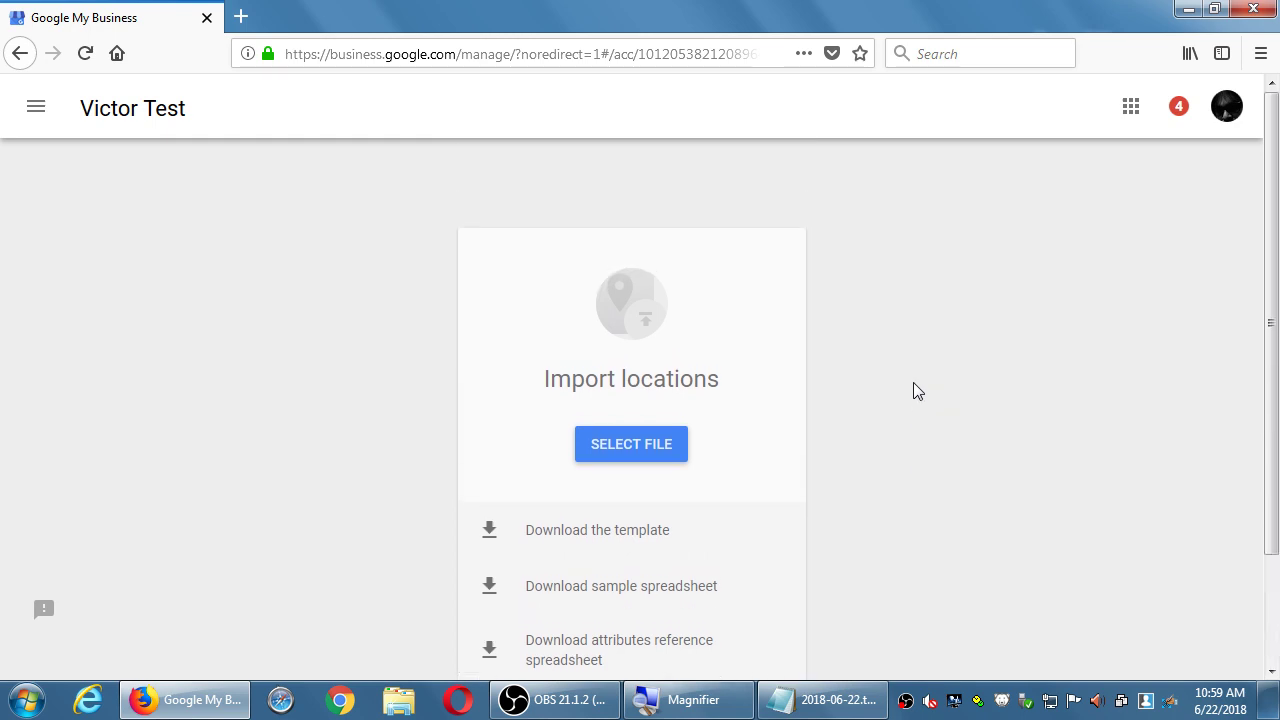
Return to the list of business accounts and check the linked accounts and the signed-in profile's account options
{"action": "left_click", "coordinate": [36, 108]}
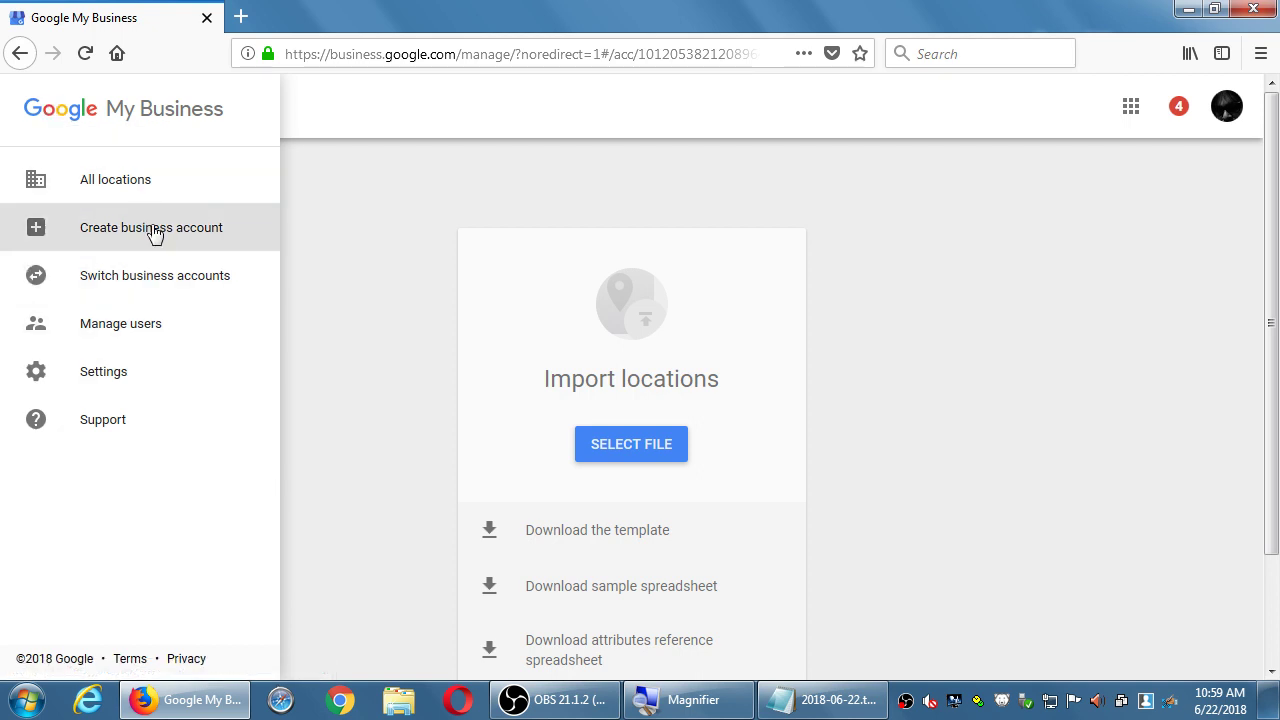
{"action": "left_click", "coordinate": [193, 278]}
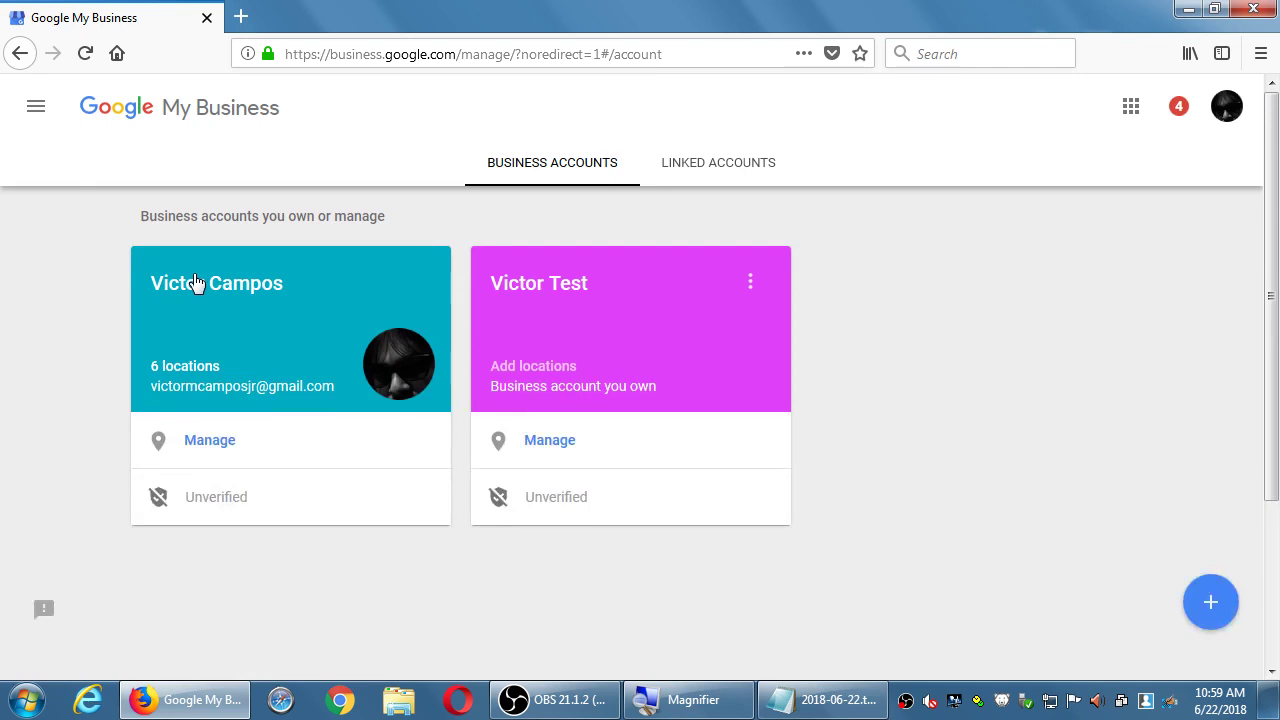
{"action": "left_click", "coordinate": [750, 172]}
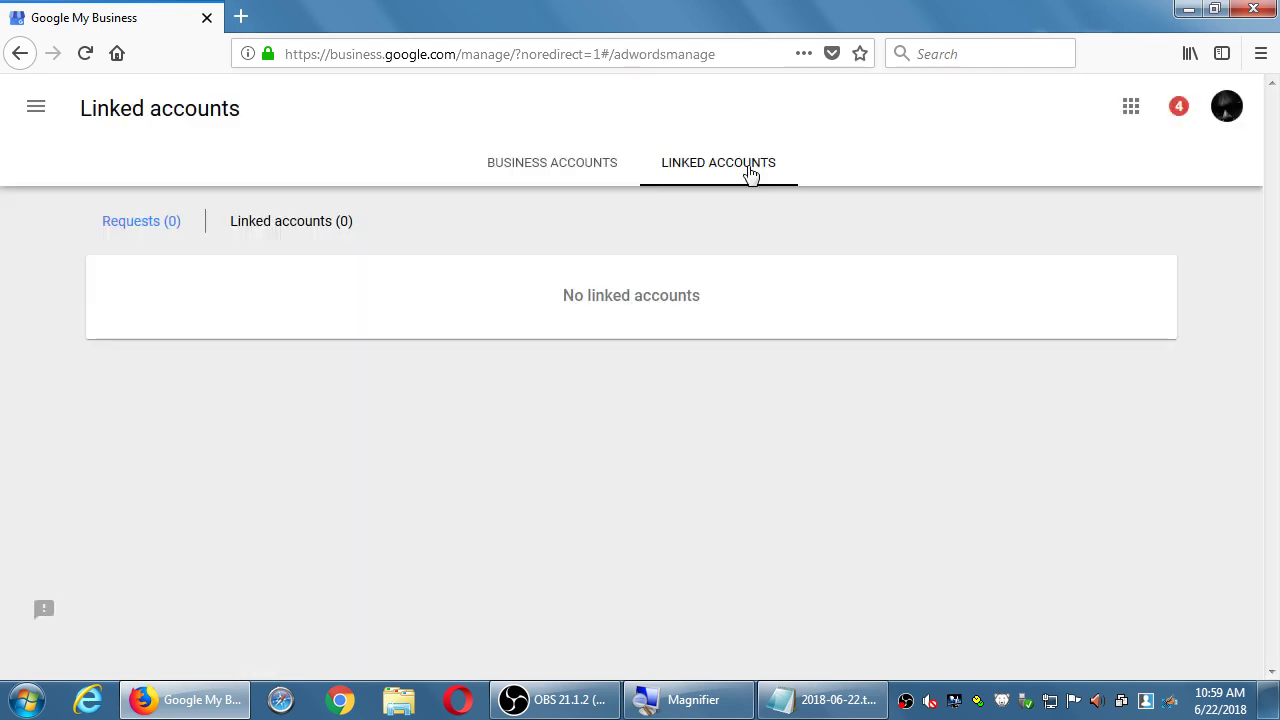
{"action": "left_click", "coordinate": [530, 172]}
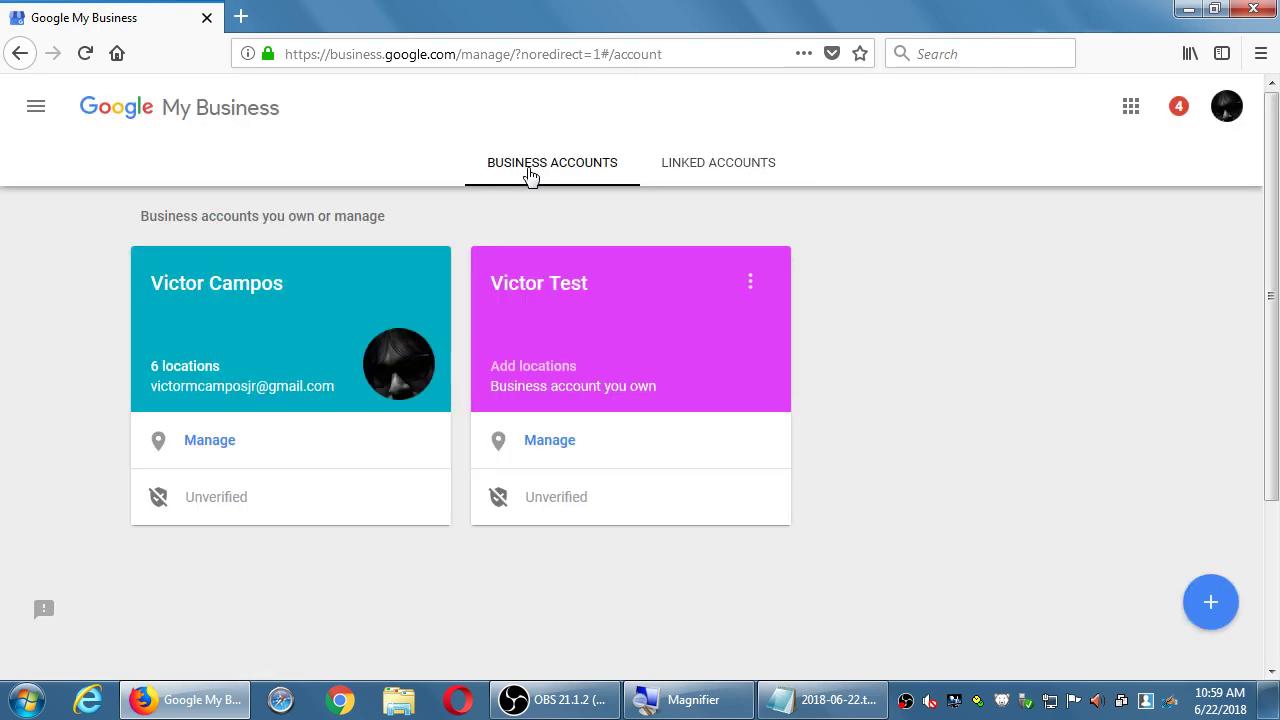
{"action": "left_click", "coordinate": [1227, 110]}
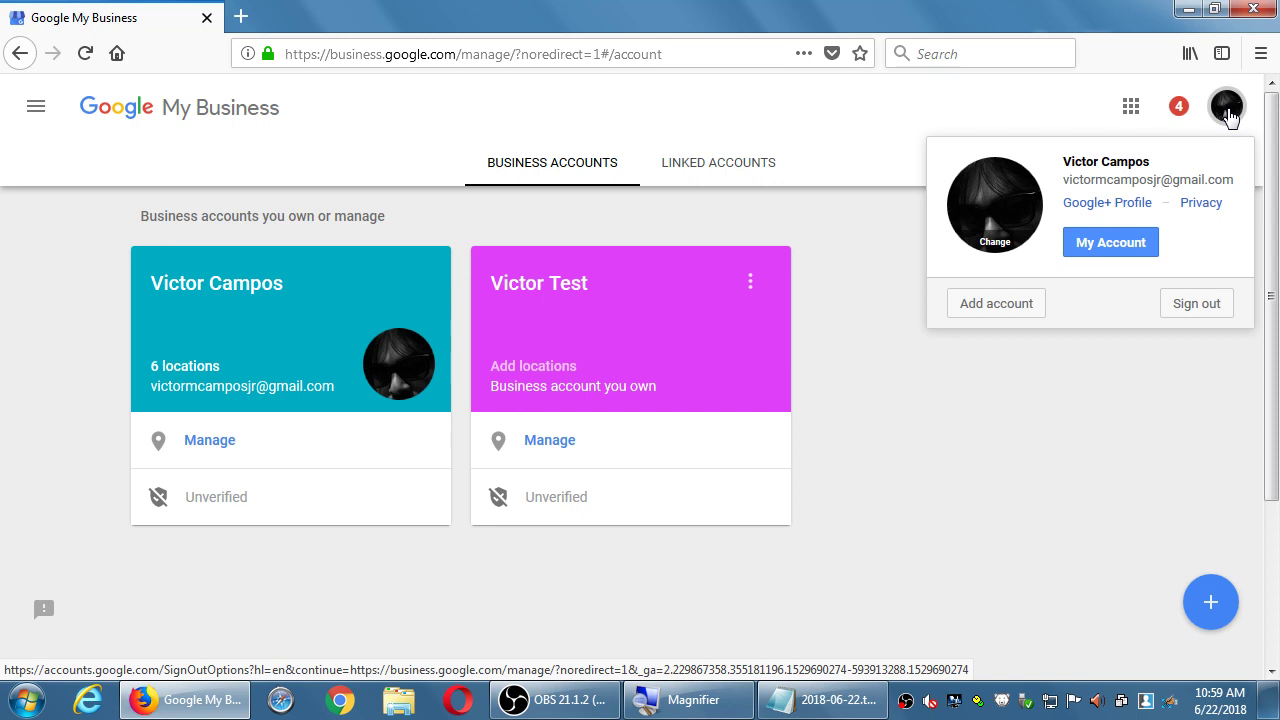
{"action": "left_click", "coordinate": [836, 245]}
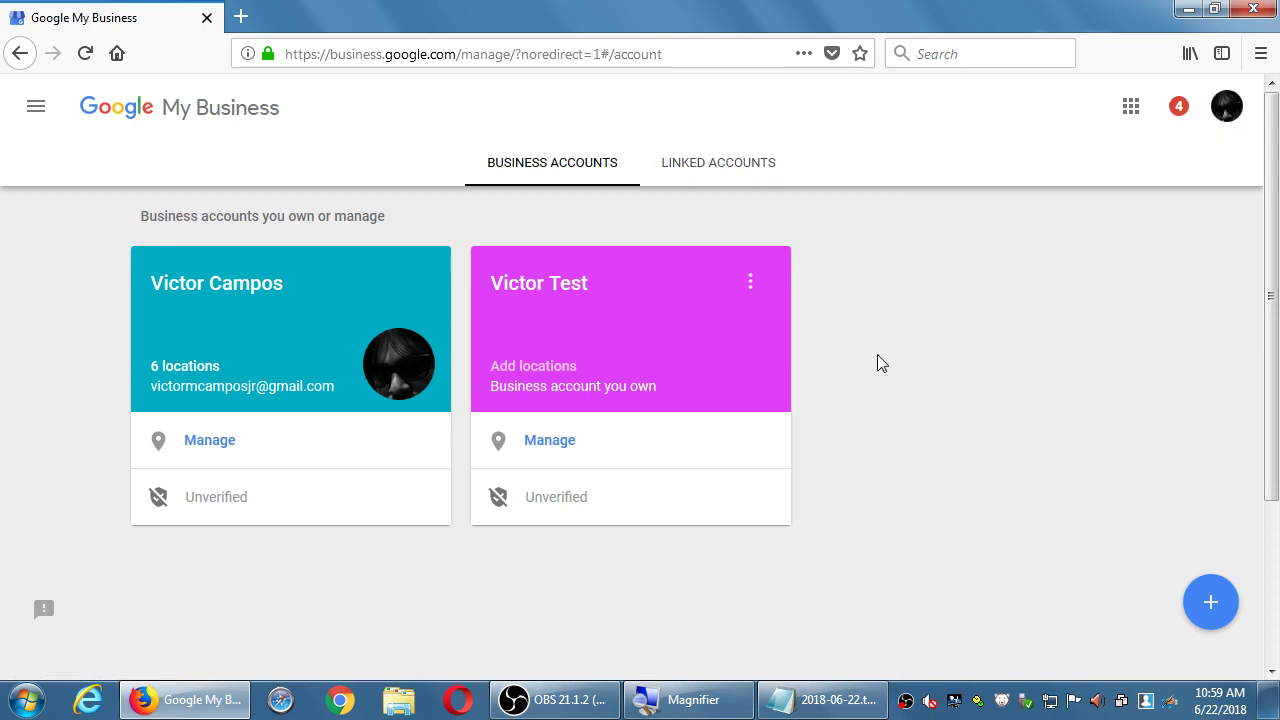
Go back to the linked accounts page and check its feedback form, navigation options and profile details
{"action": "key", "text": "alt+Left"}
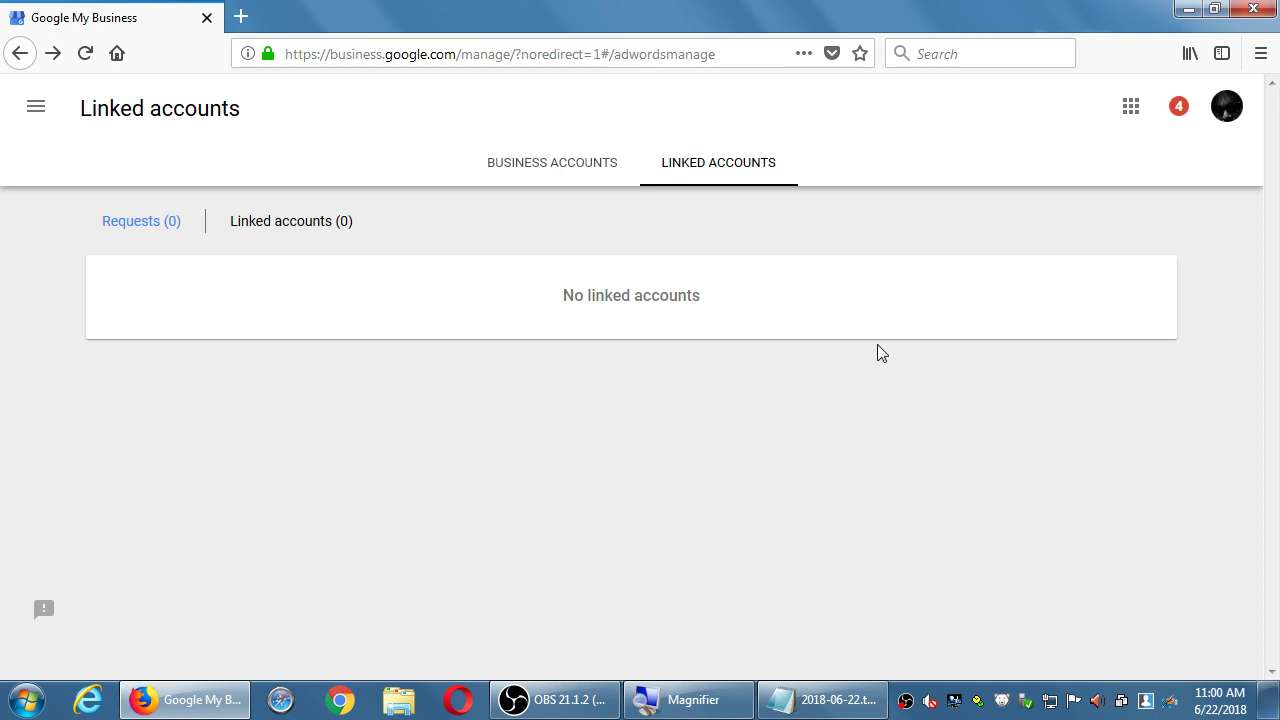
{"action": "left_click", "coordinate": [42, 612]}
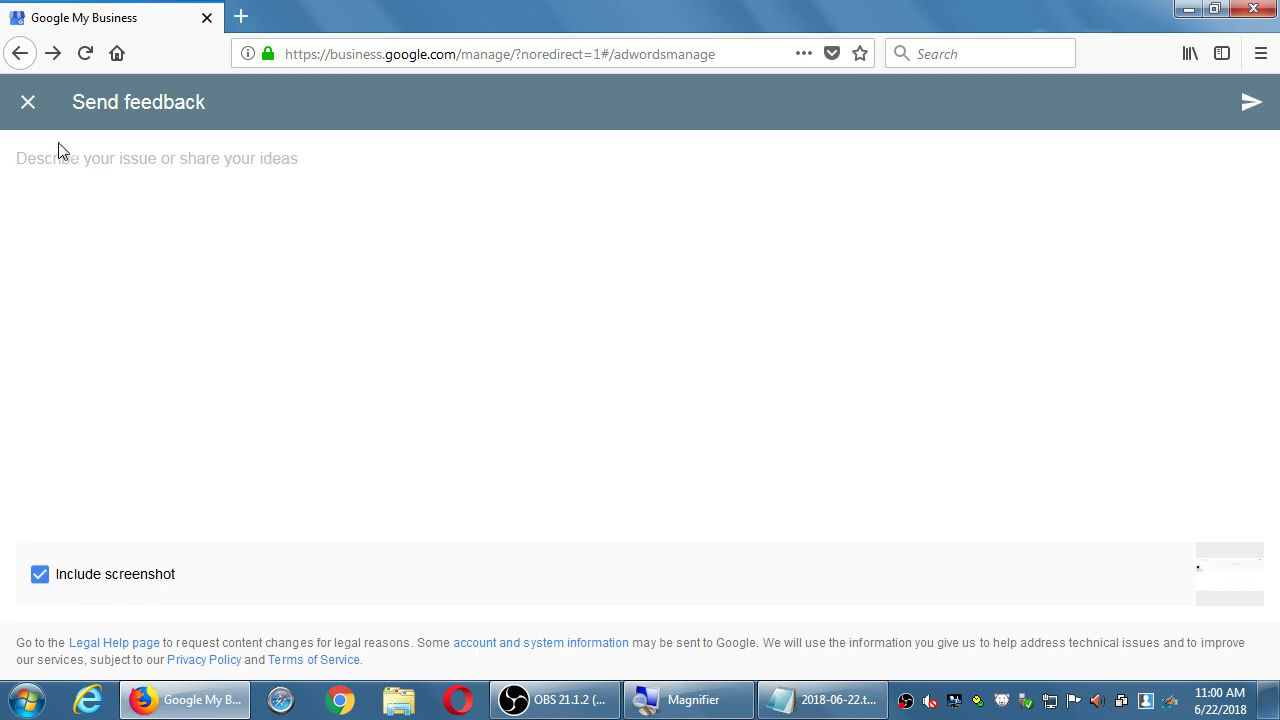
{"action": "left_click", "coordinate": [29, 102]}
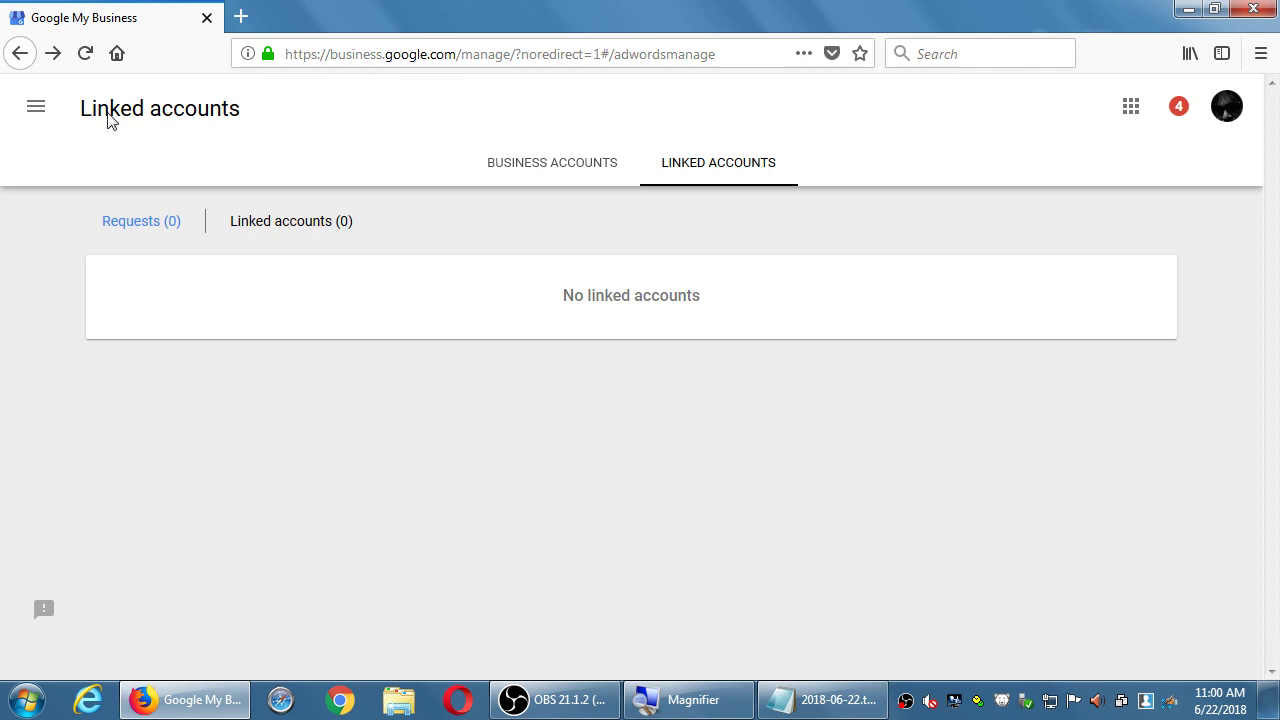
{"action": "left_click", "coordinate": [37, 108]}
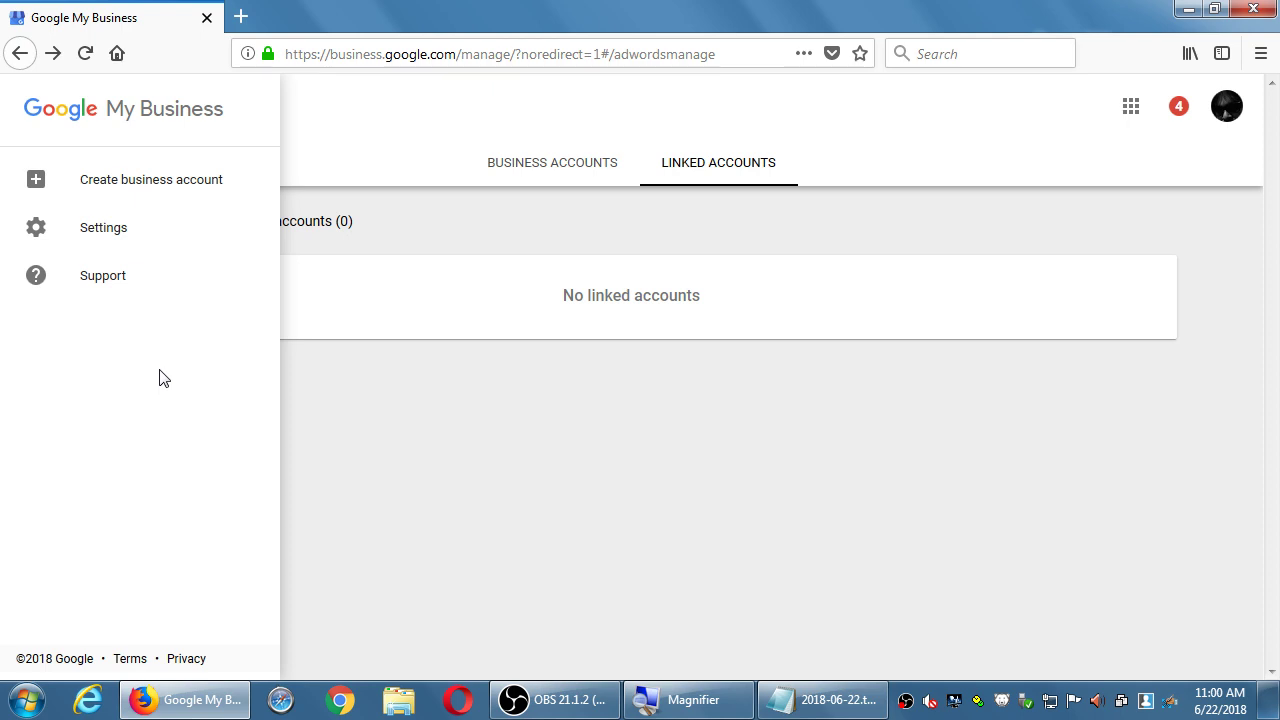
{"action": "left_click", "coordinate": [284, 390]}
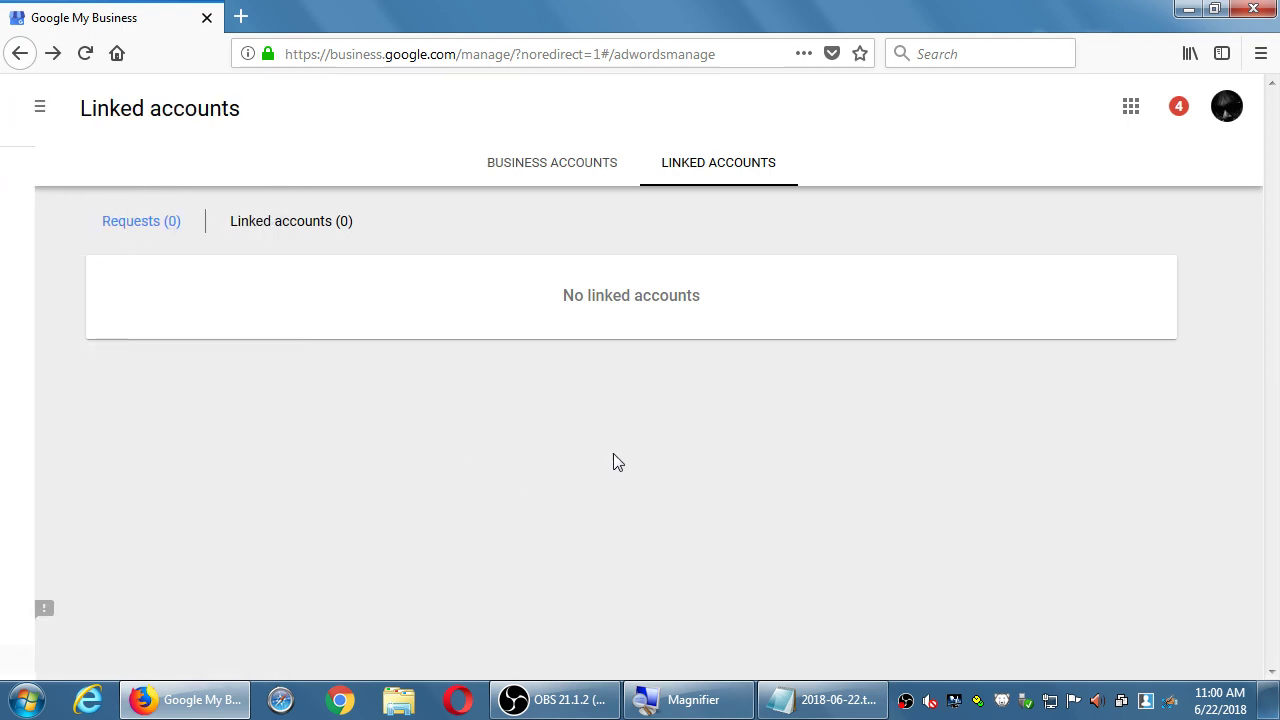
{"action": "left_click", "coordinate": [1228, 110]}
{"action": "left_click", "coordinate": [918, 432]}
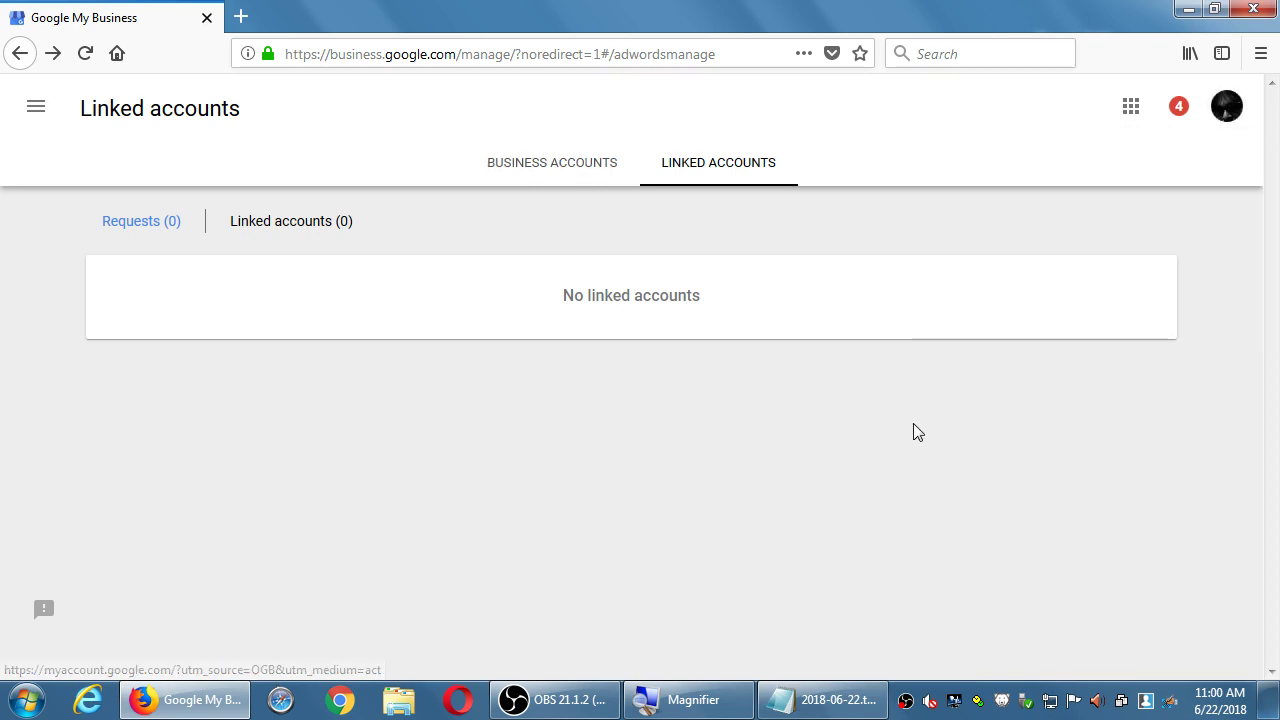
Return through the browsing history to the brand account's Google+ Discover page
{"action": "left_click", "coordinate": [18, 53]}
{"action": "left_click", "coordinate": [18, 53]}
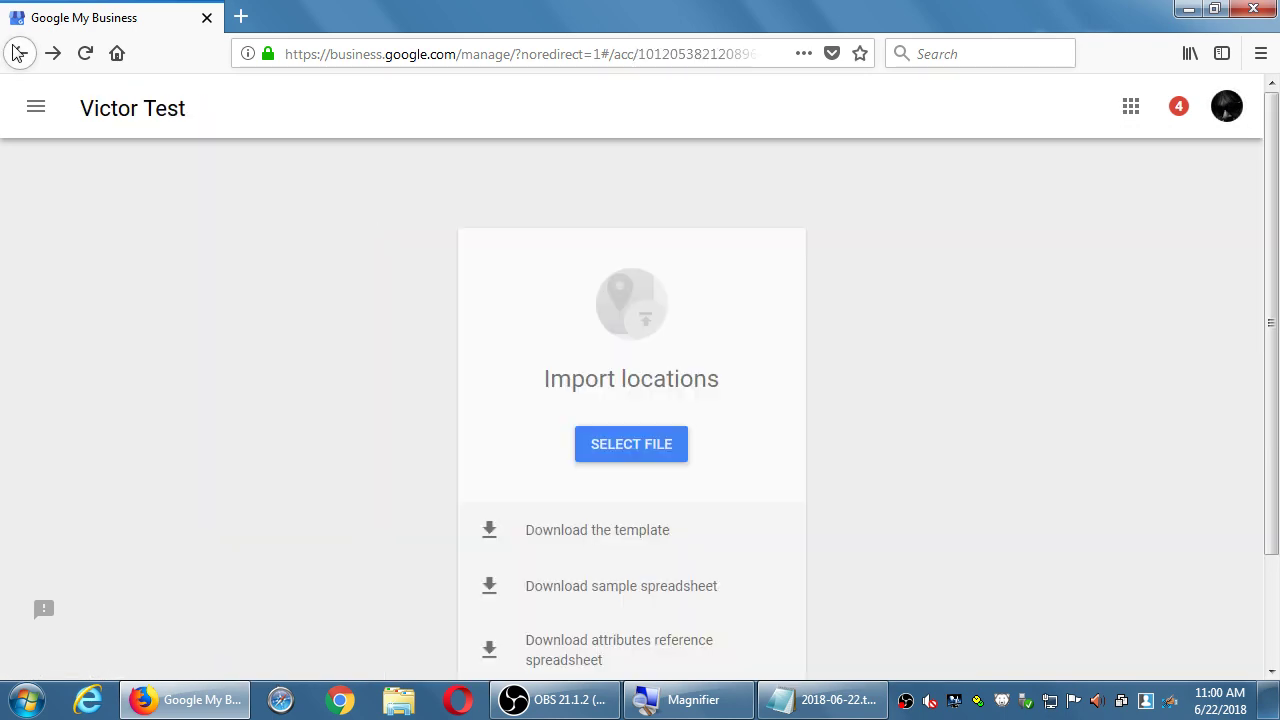
{"action": "left_click", "coordinate": [18, 53]}
{"action": "left_click", "coordinate": [18, 53]}
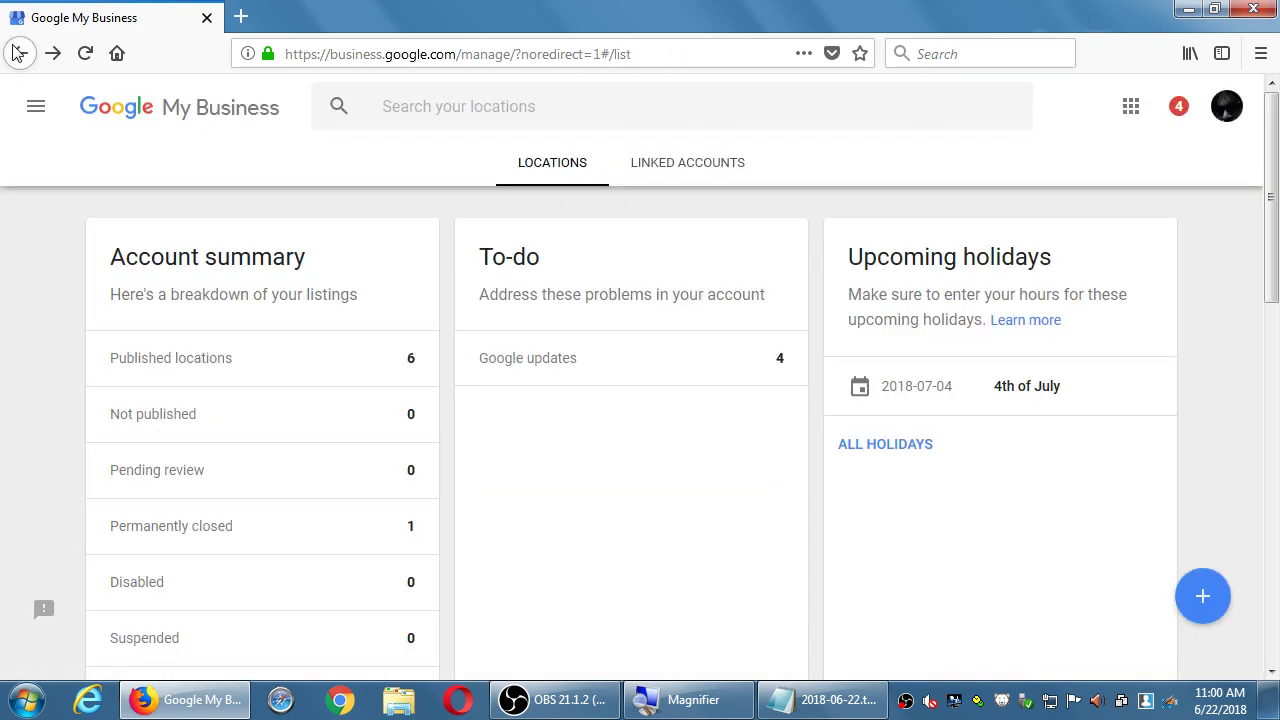
{"action": "left_click", "coordinate": [18, 53]}
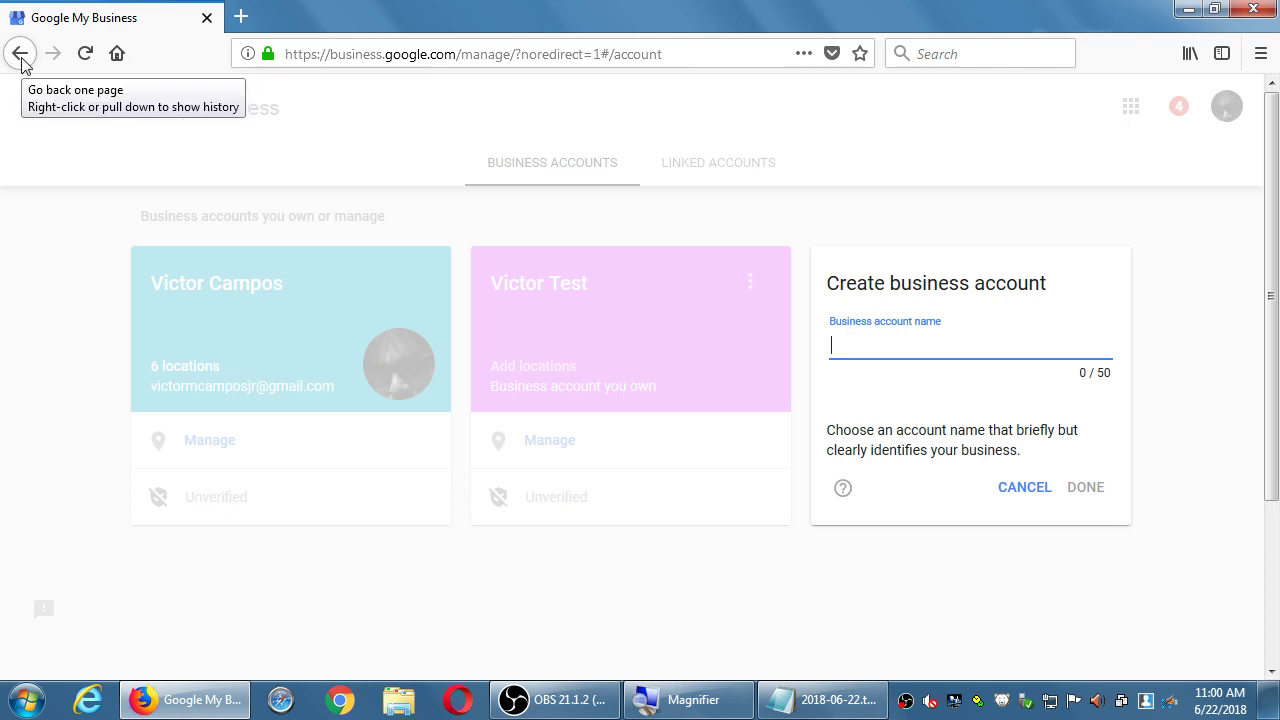
{"action": "left_click", "coordinate": [21, 60]}
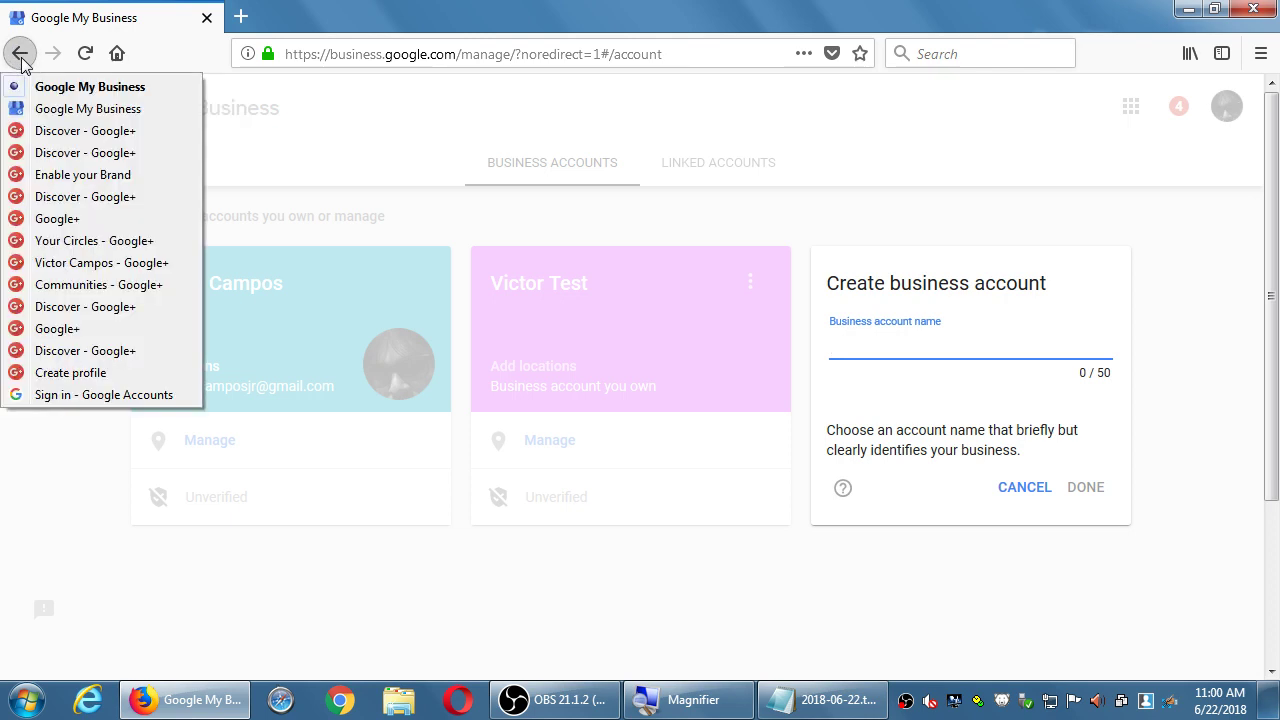
{"action": "left_click", "coordinate": [52, 130]}
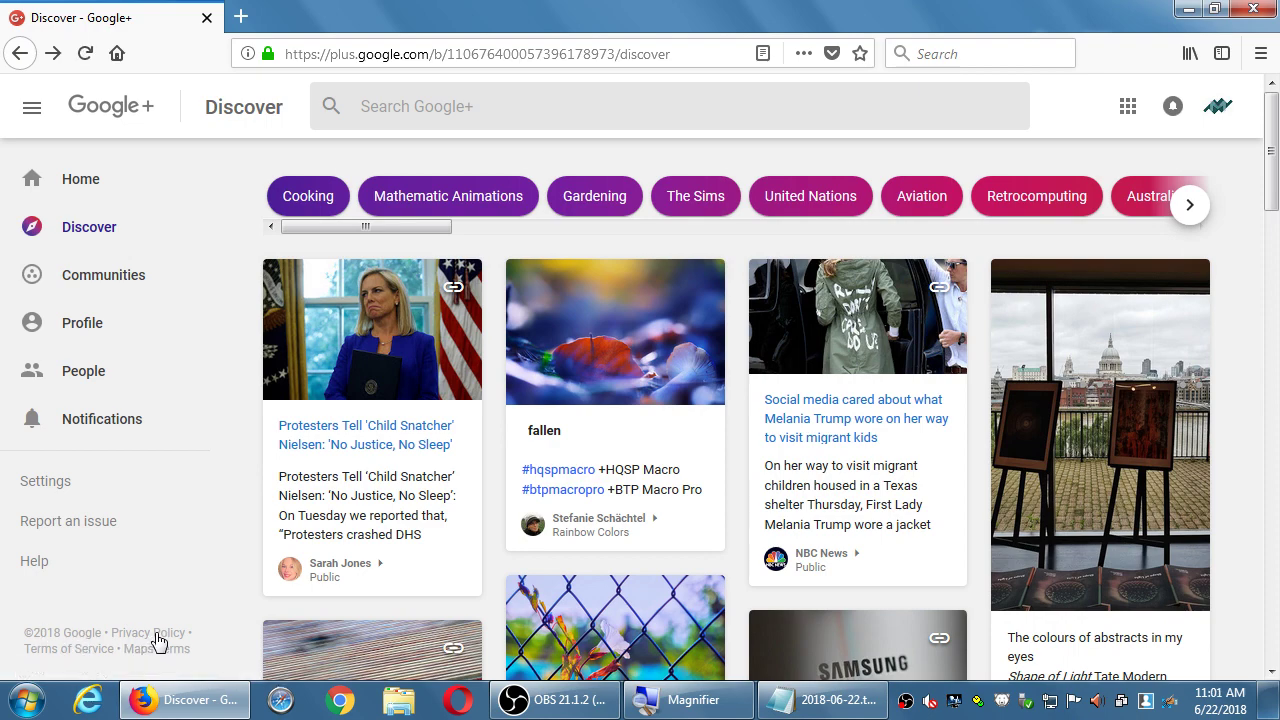
Search the web in a new tab for "create a google plus brand page" and open the Create A Page - Google result
{"action": "left_click", "coordinate": [240, 16]}
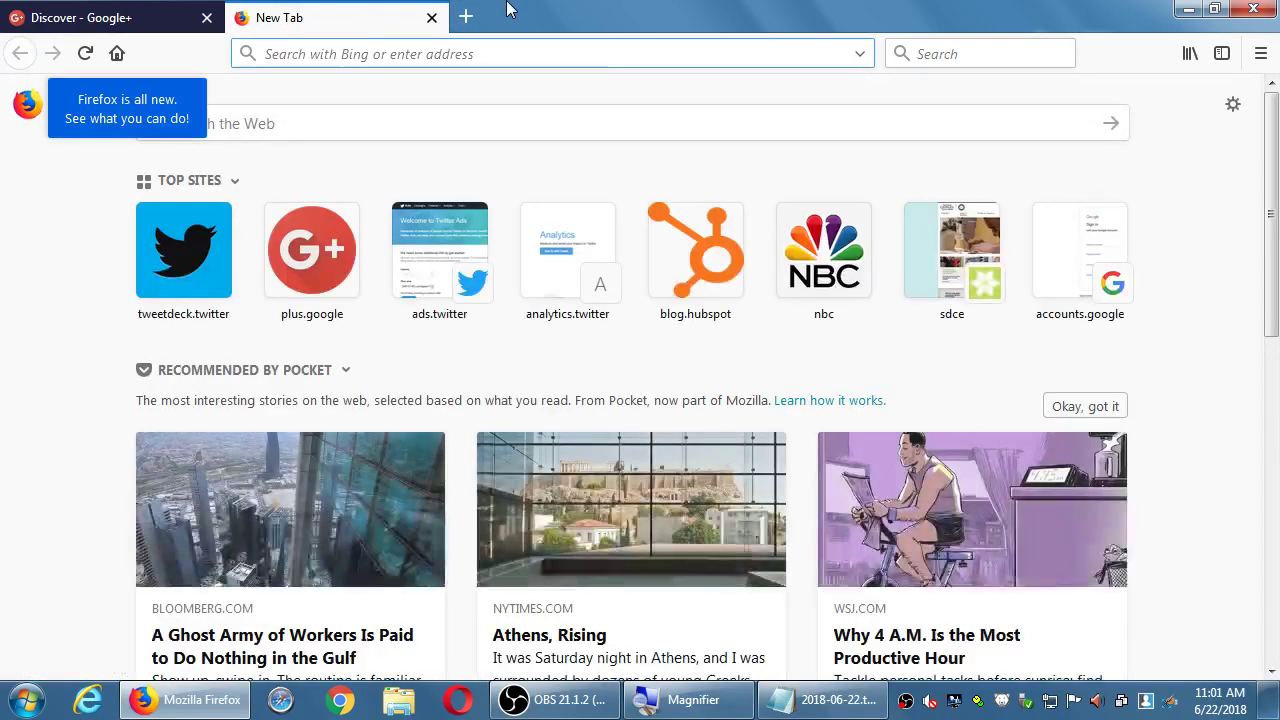
{"action": "type", "text": "create a"}
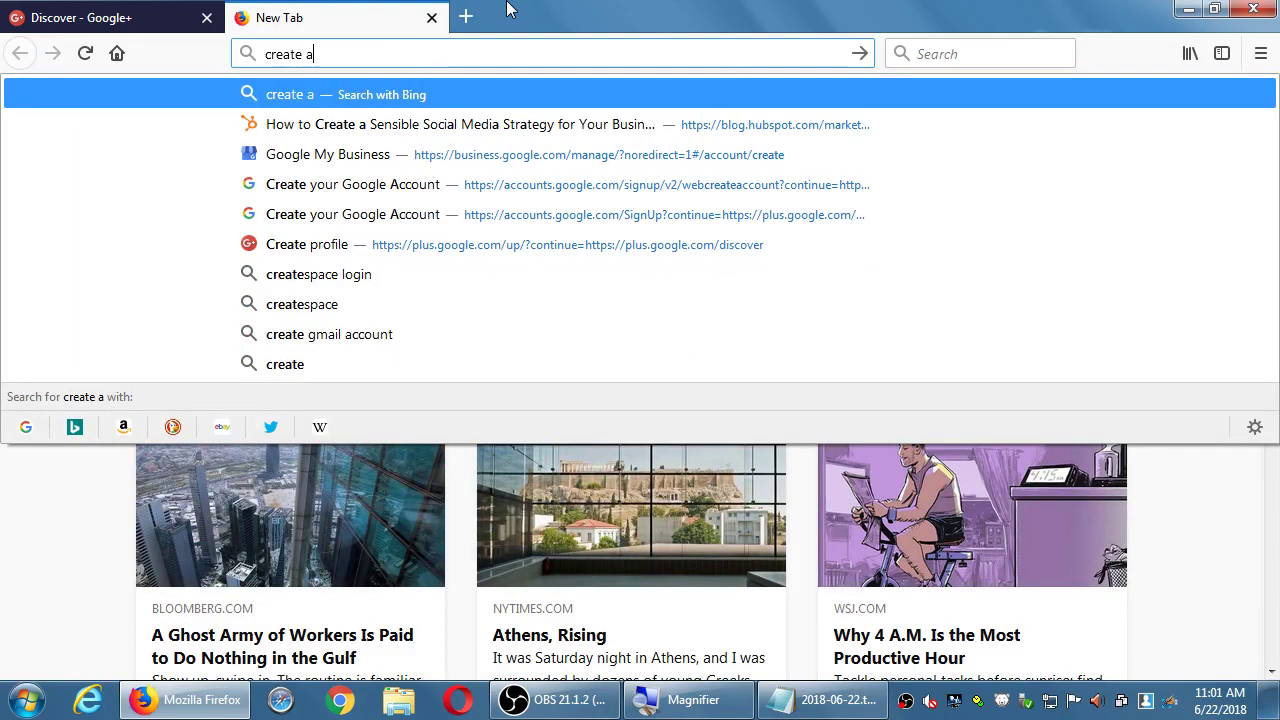
{"action": "type", "text": " google plus br"}
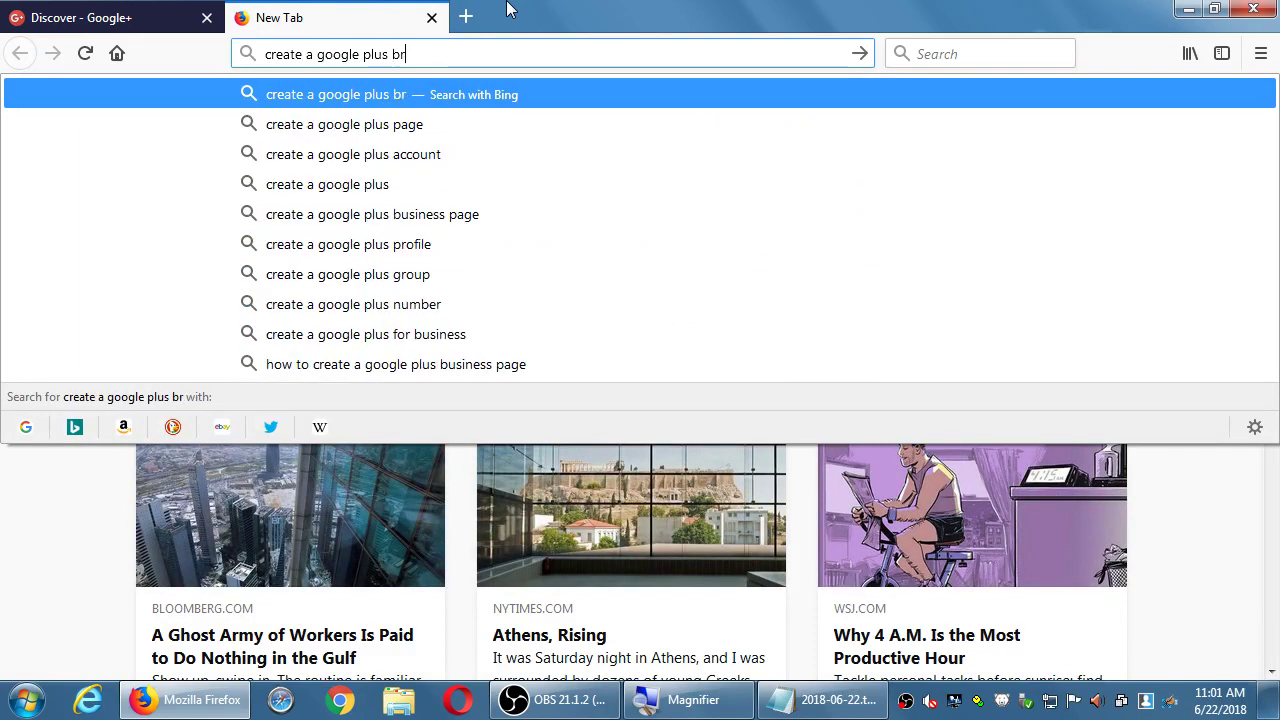
{"action": "type", "text": "and page"}
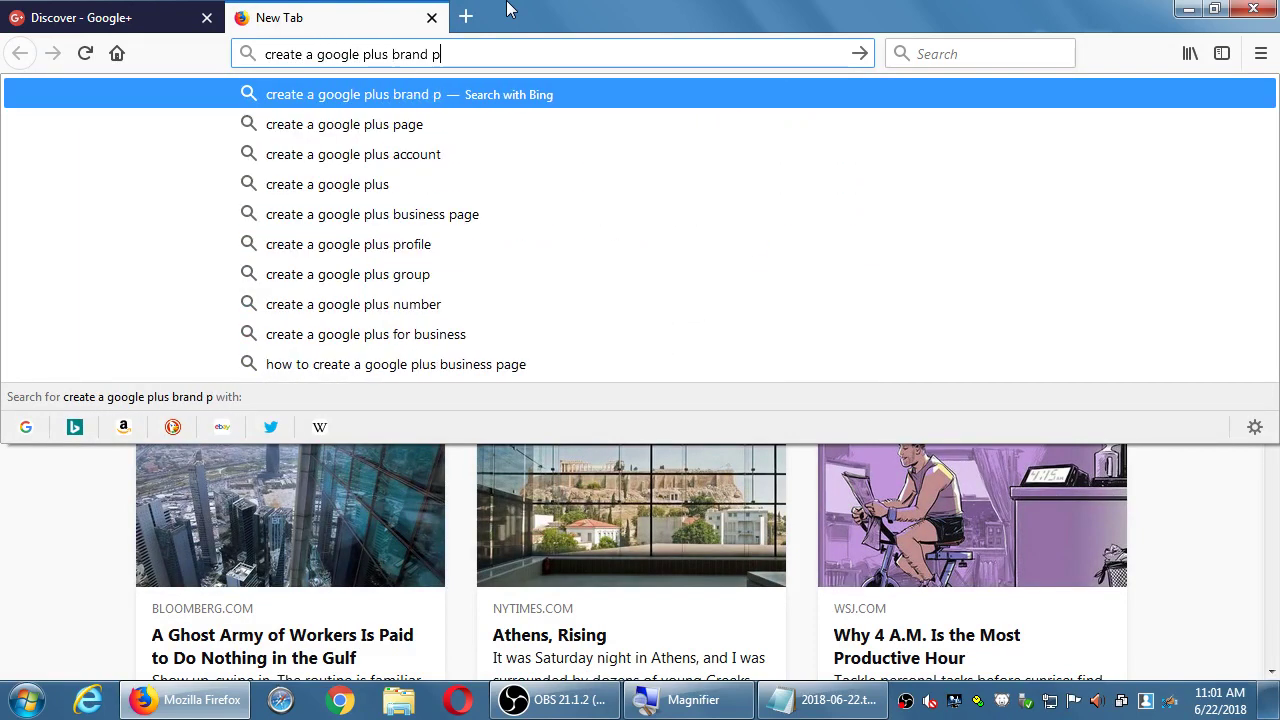
{"action": "key", "text": "Return"}
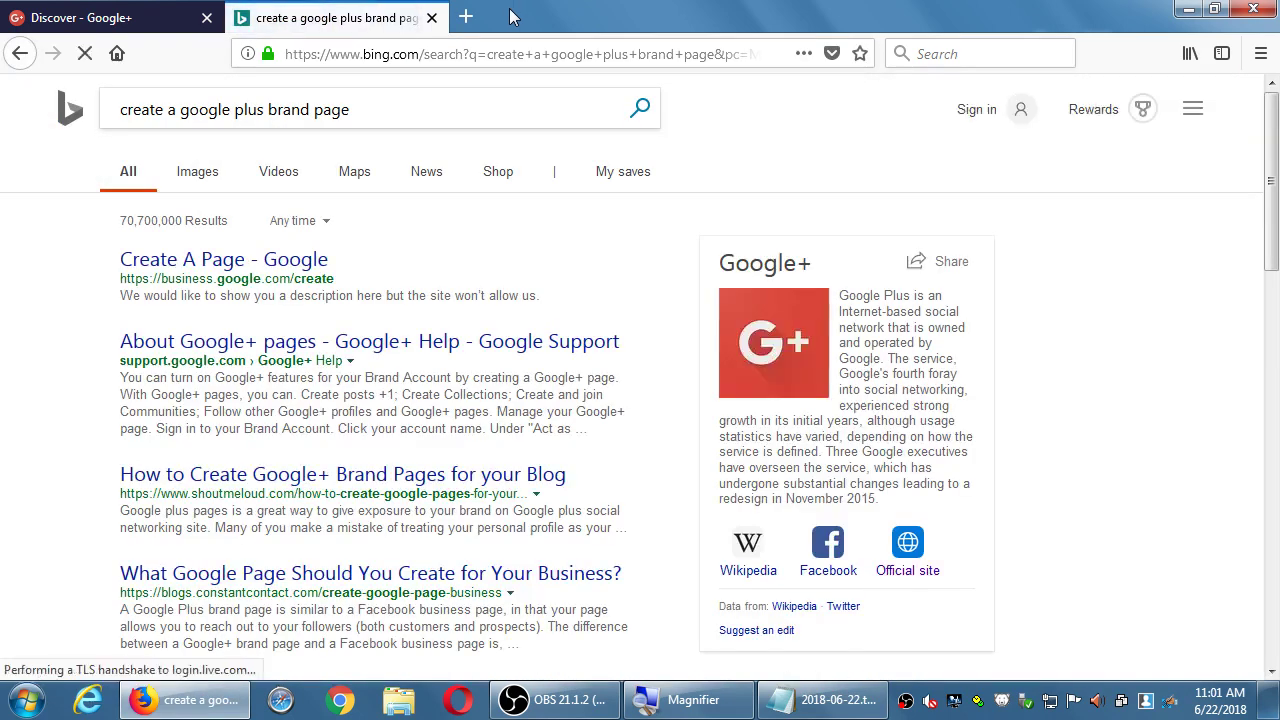
{"action": "left_click", "coordinate": [227, 268]}
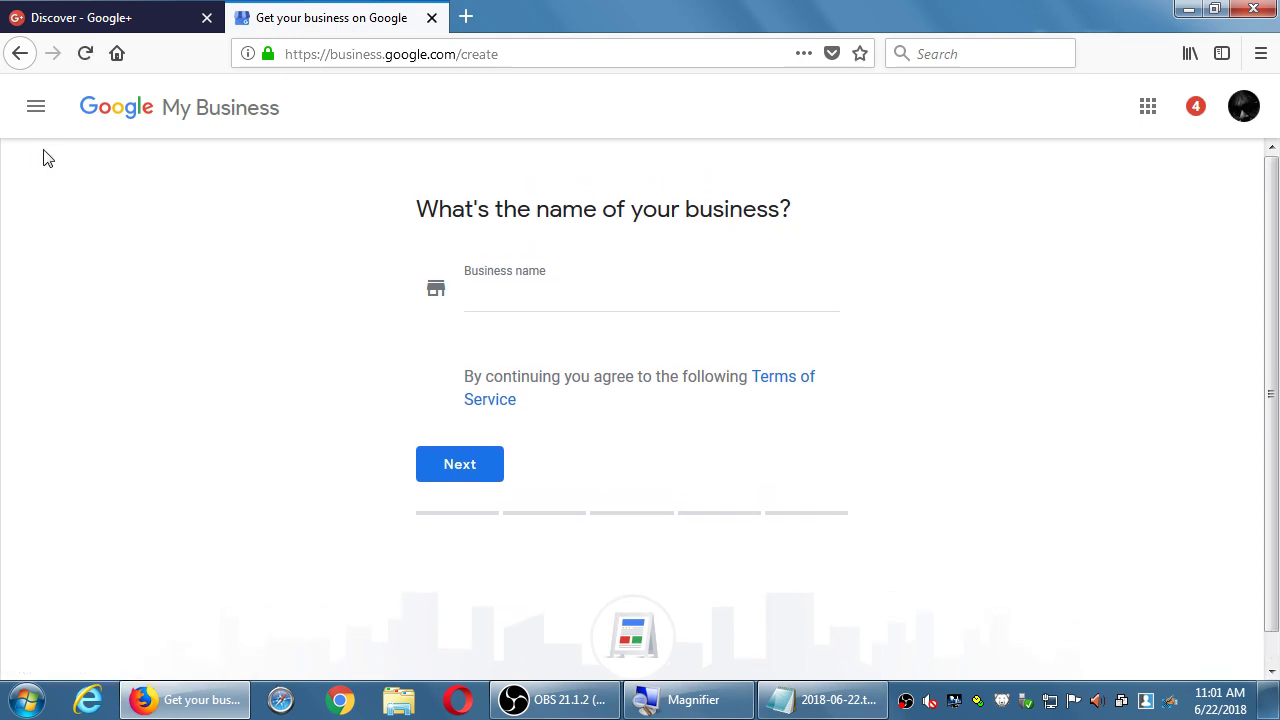
Enter "Victor's Bakery" as the new business name, continue to the location form and review its fields
{"action": "left_click", "coordinate": [503, 294]}
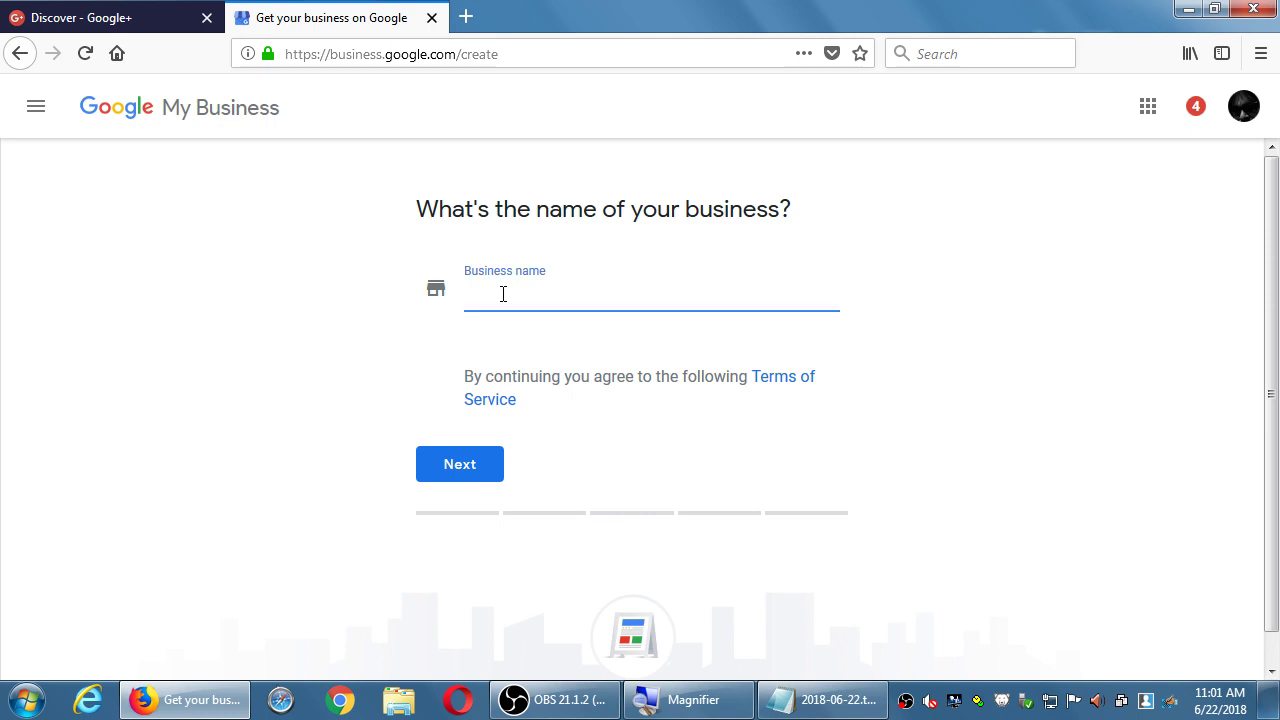
{"action": "type", "text": "Victor"}
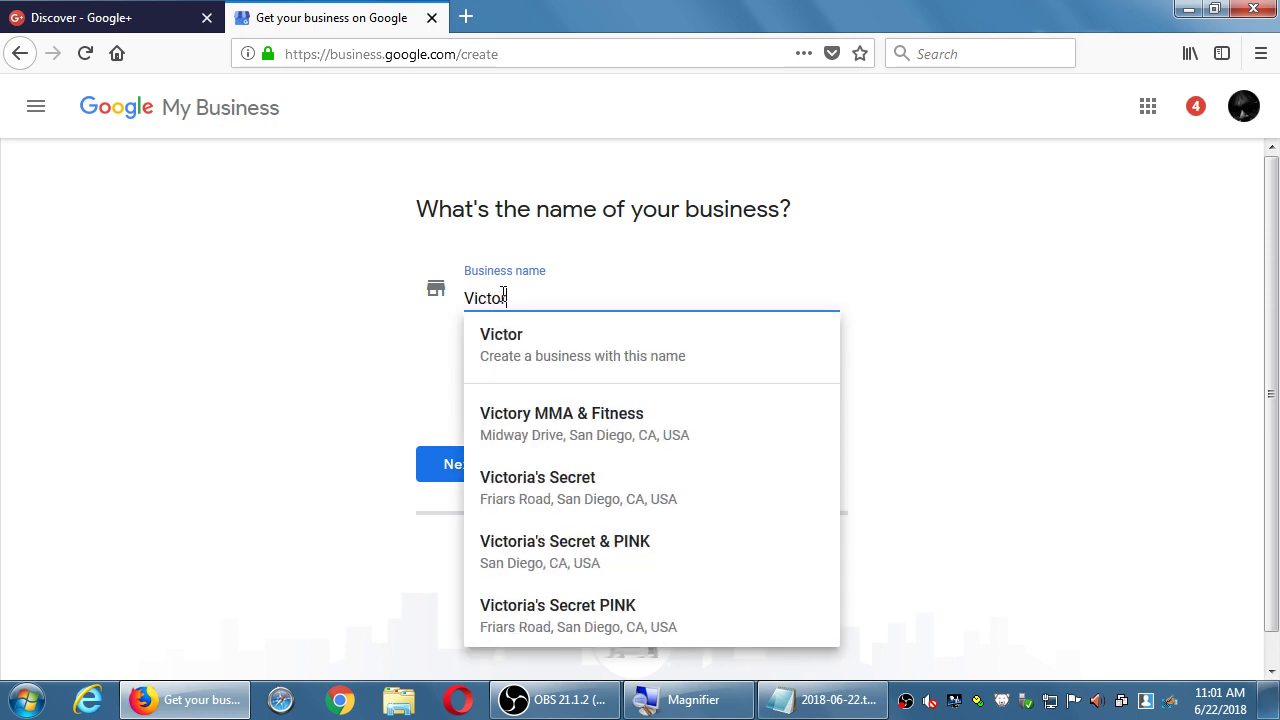
{"action": "type", "text": "'s Bakery"}
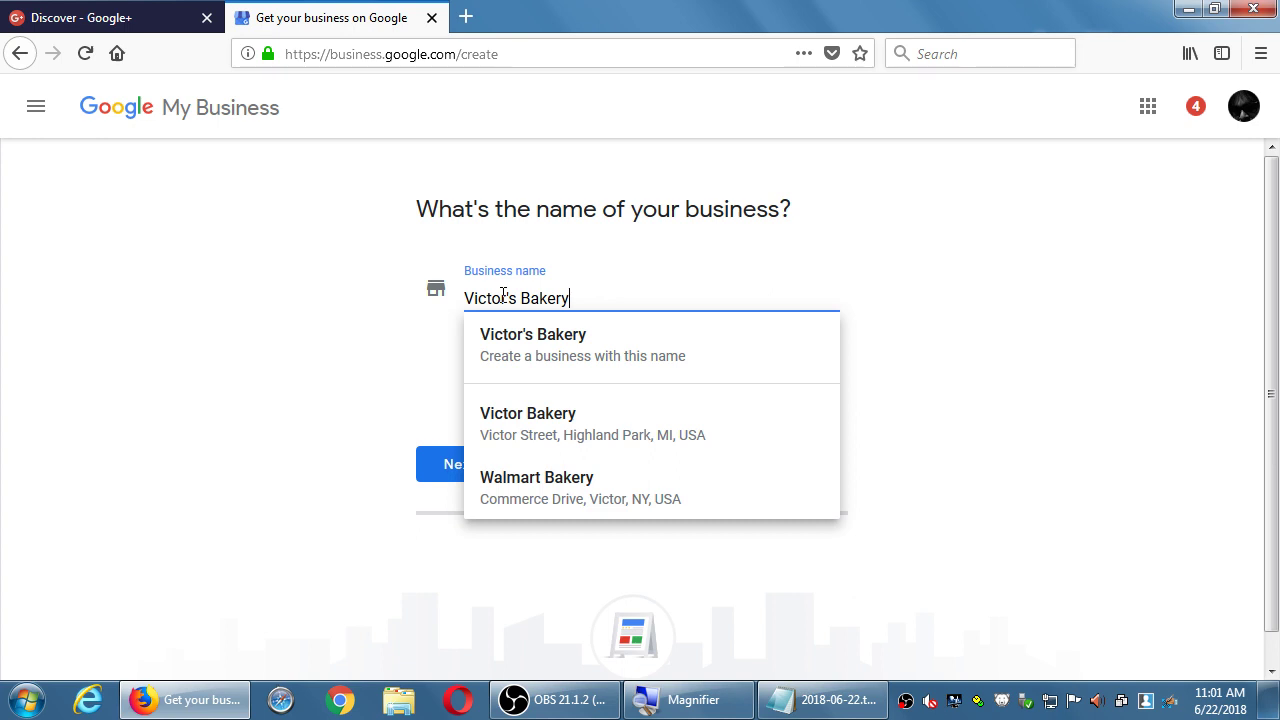
{"action": "left_click", "coordinate": [513, 350]}
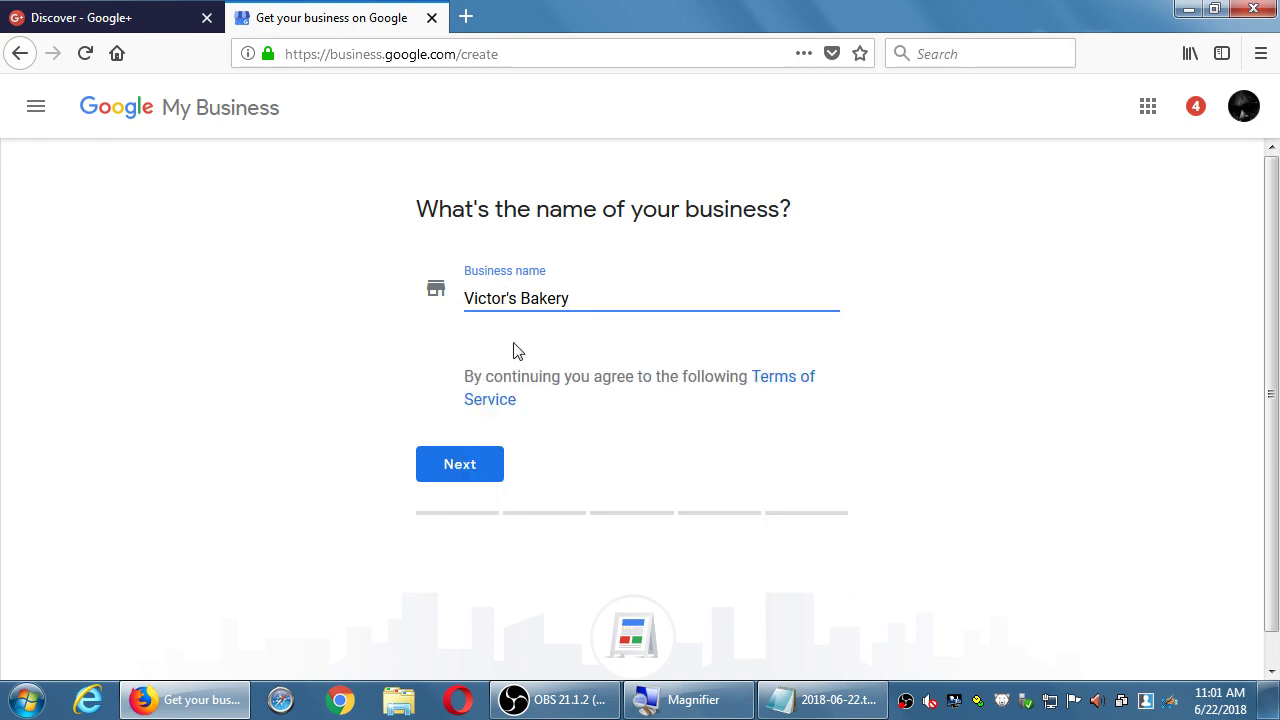
{"action": "left_click", "coordinate": [486, 466]}
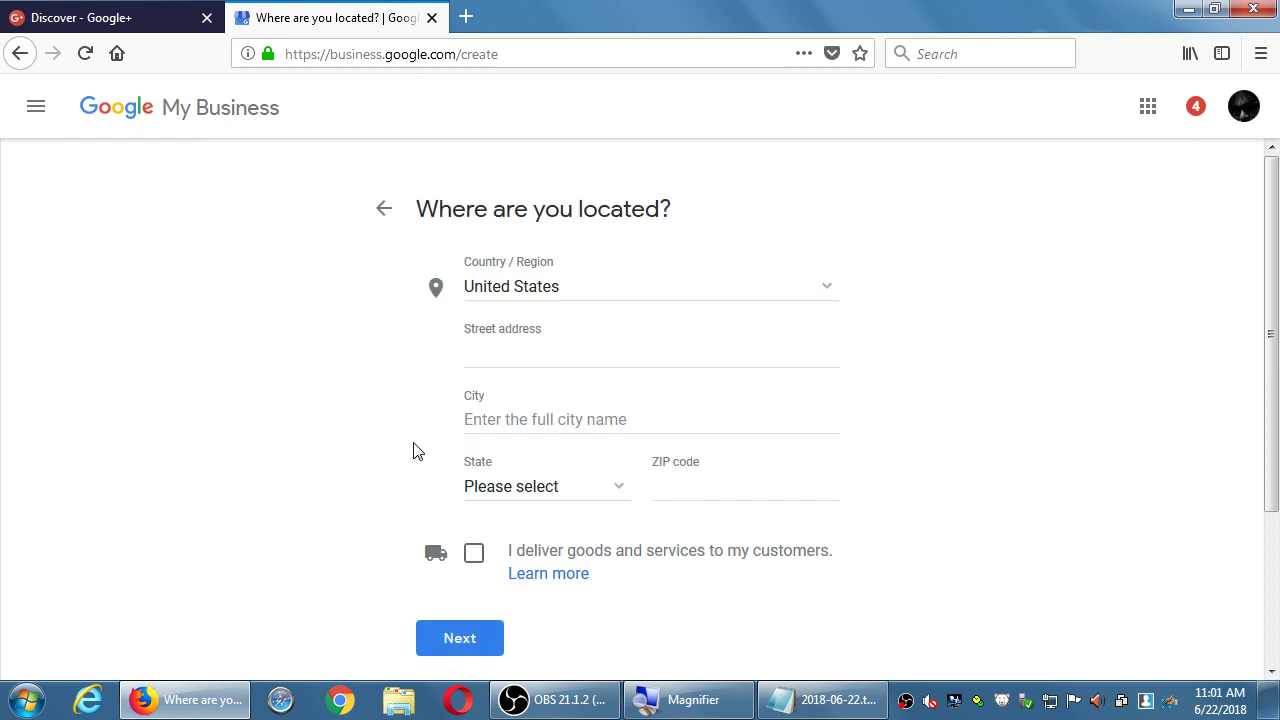
{"action": "scroll", "coordinate": [346, 431], "scroll_direction": "down", "scroll_amount": 3}
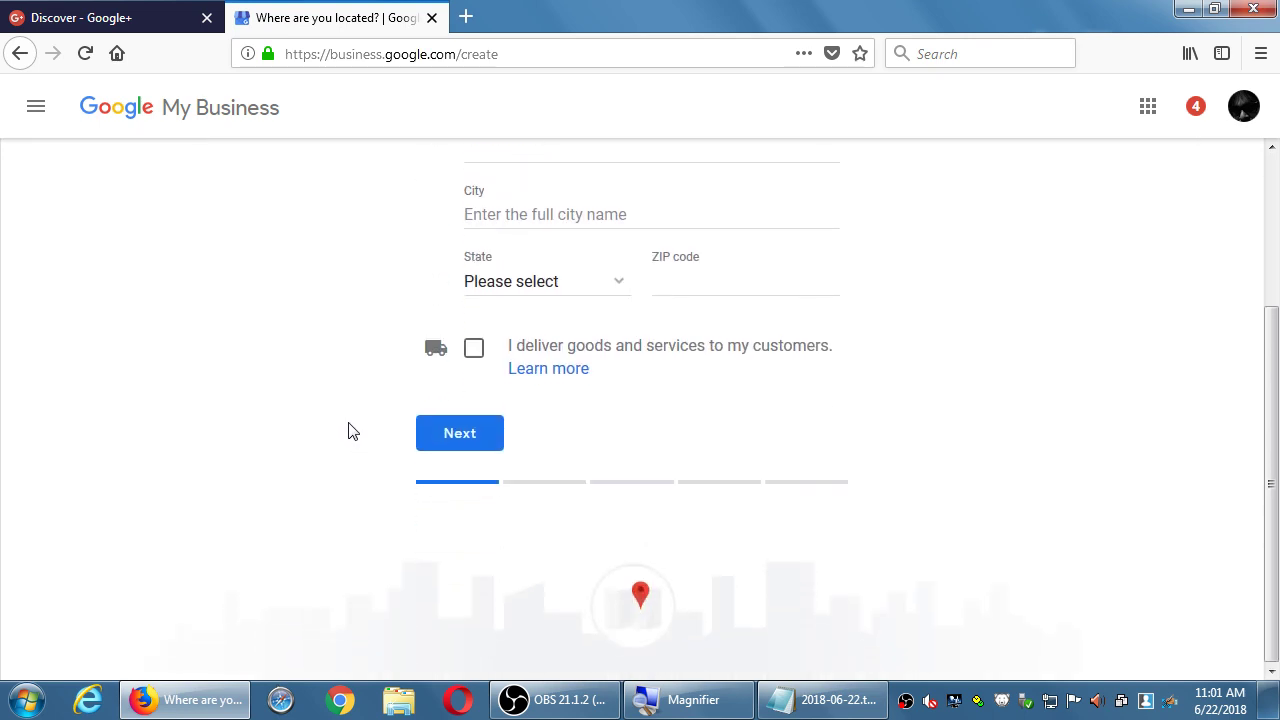
{"action": "scroll", "coordinate": [352, 431], "scroll_direction": "up", "scroll_amount": 3}
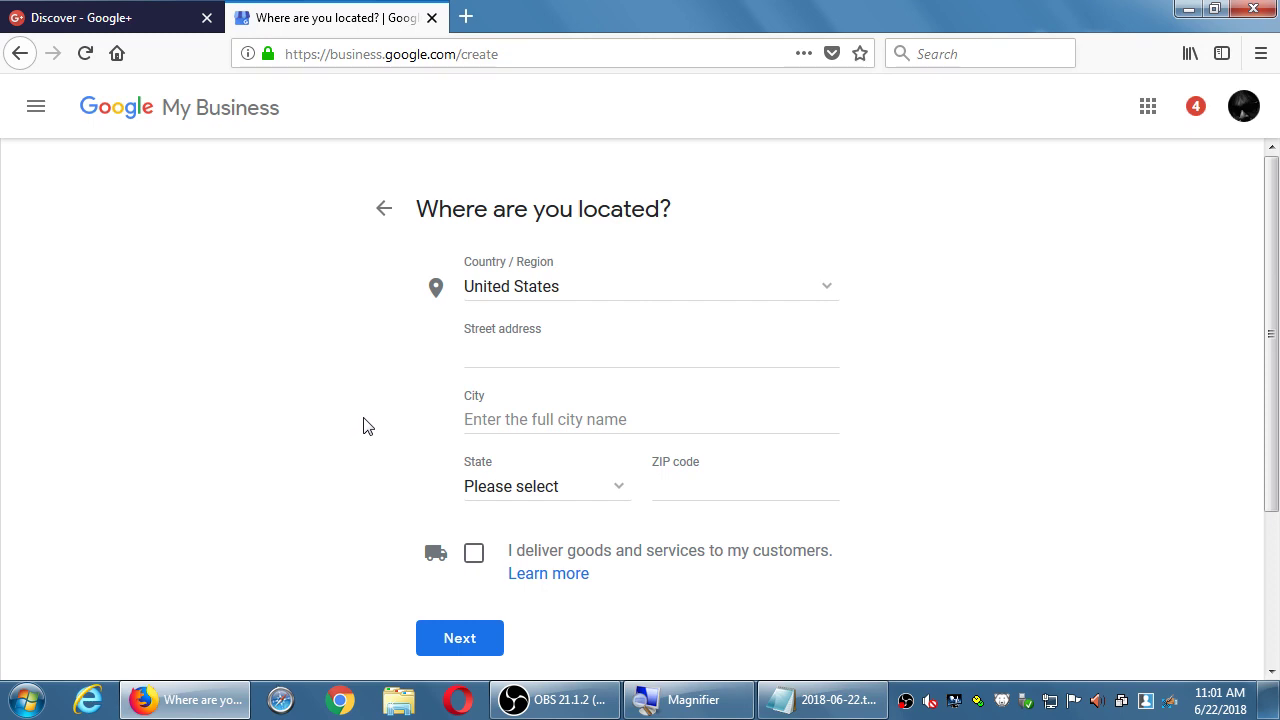
Check the signed-in profile's account options and the Google apps list from the location form
{"action": "left_click", "coordinate": [1228, 115]}
{"action": "left_click", "coordinate": [1143, 410]}
{"action": "left_click", "coordinate": [1149, 107]}
{"action": "left_click", "coordinate": [1098, 533]}
Search the support help for "brand page" and open the My Business Page vs. Brand Page discussion from the results
{"action": "left_click", "coordinate": [36, 107]}
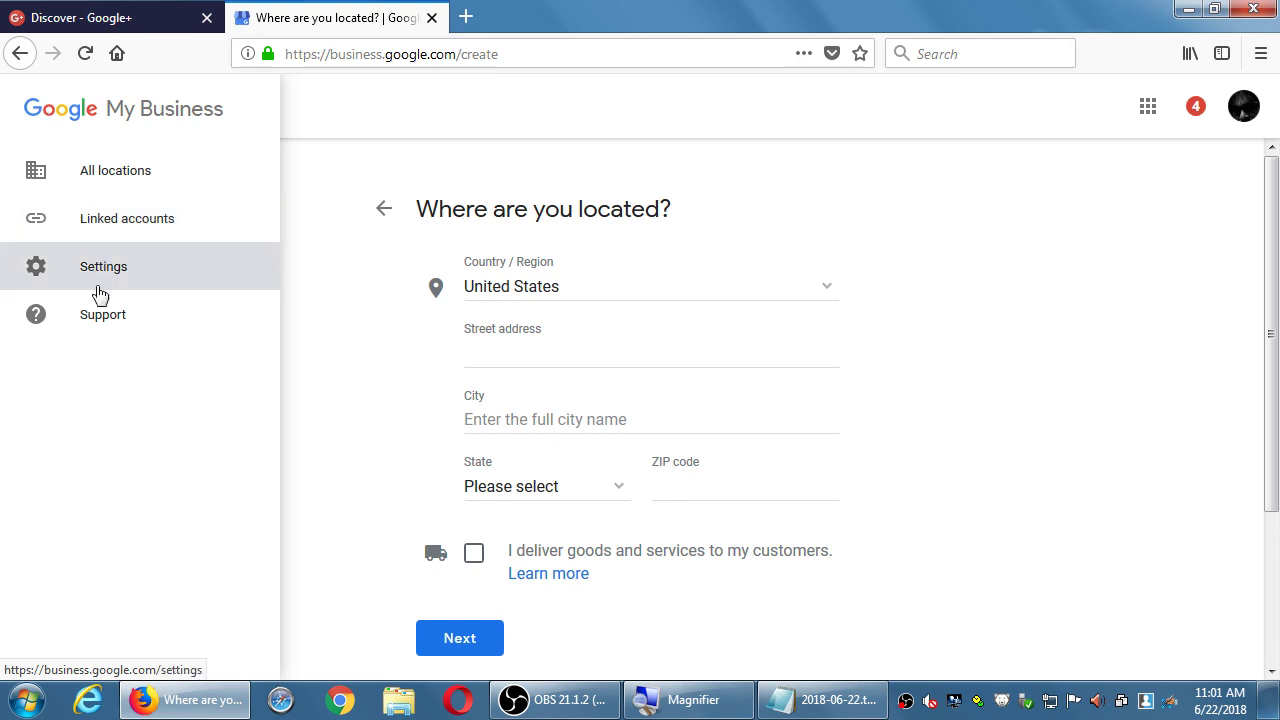
{"action": "left_click", "coordinate": [103, 316]}
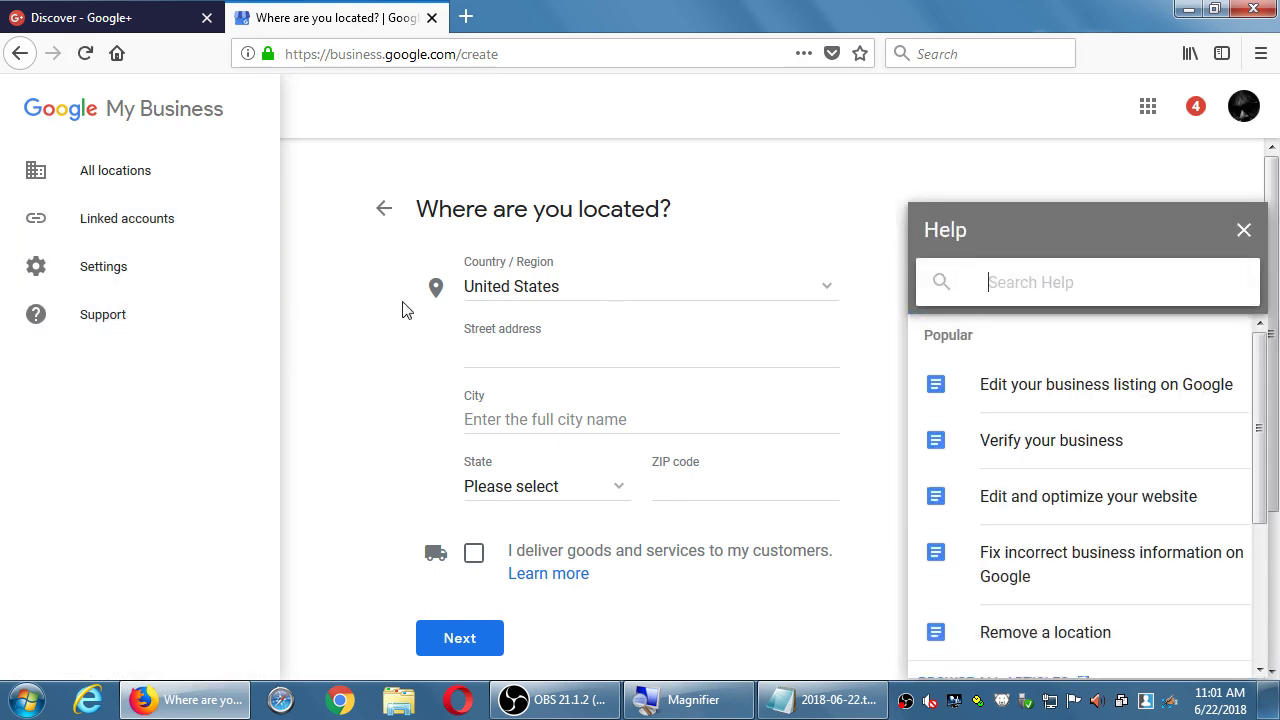
{"action": "type", "text": "brand page"}
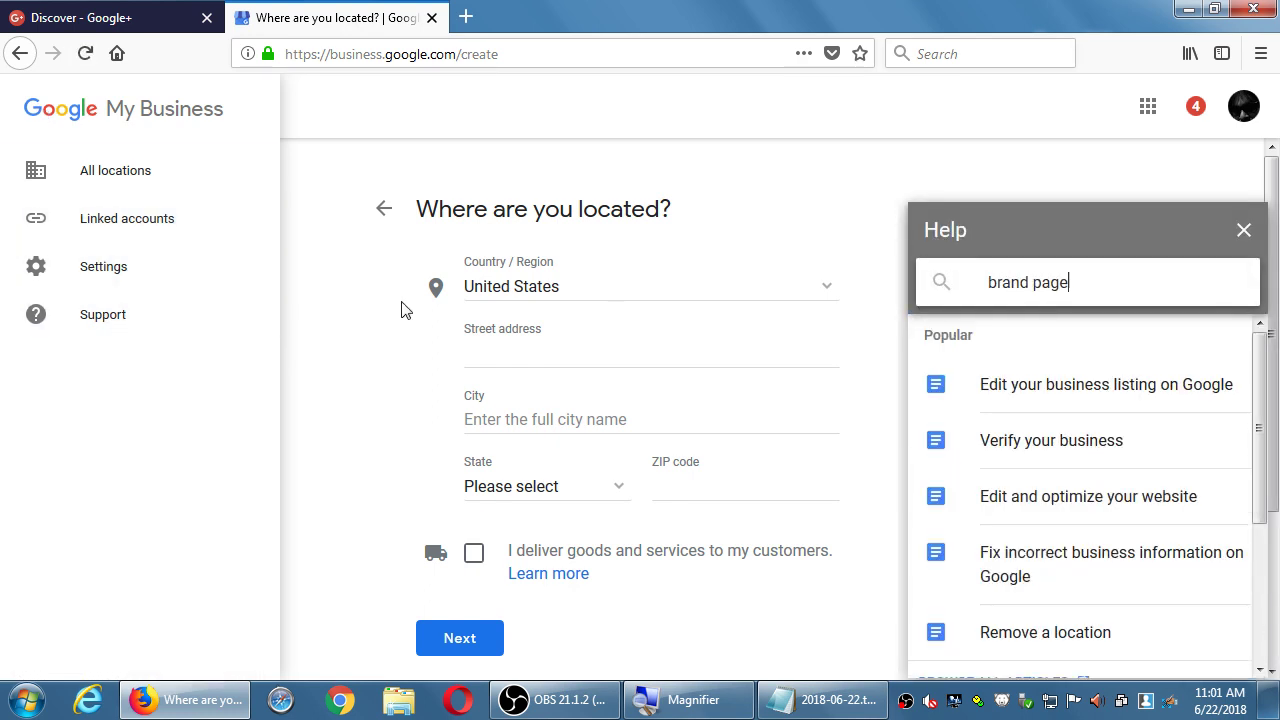
{"action": "key", "text": "Return"}
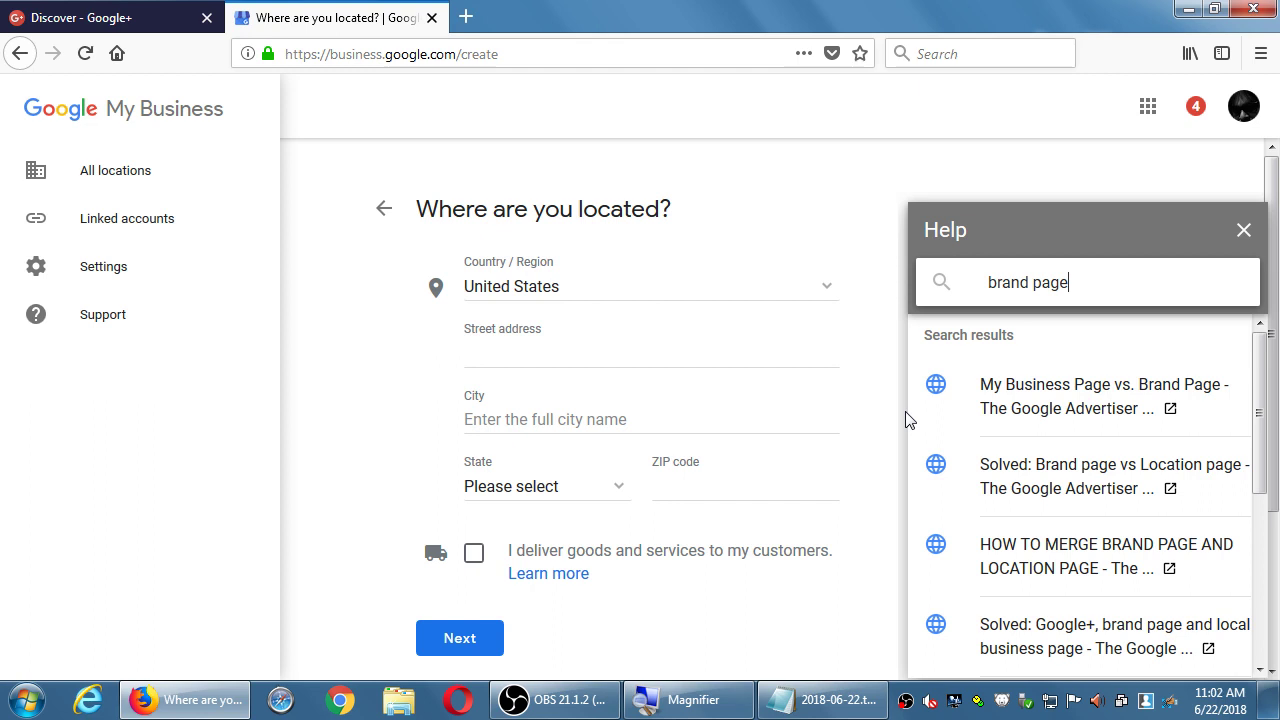
{"action": "scroll", "coordinate": [991, 428], "scroll_direction": "down", "scroll_amount": 3}
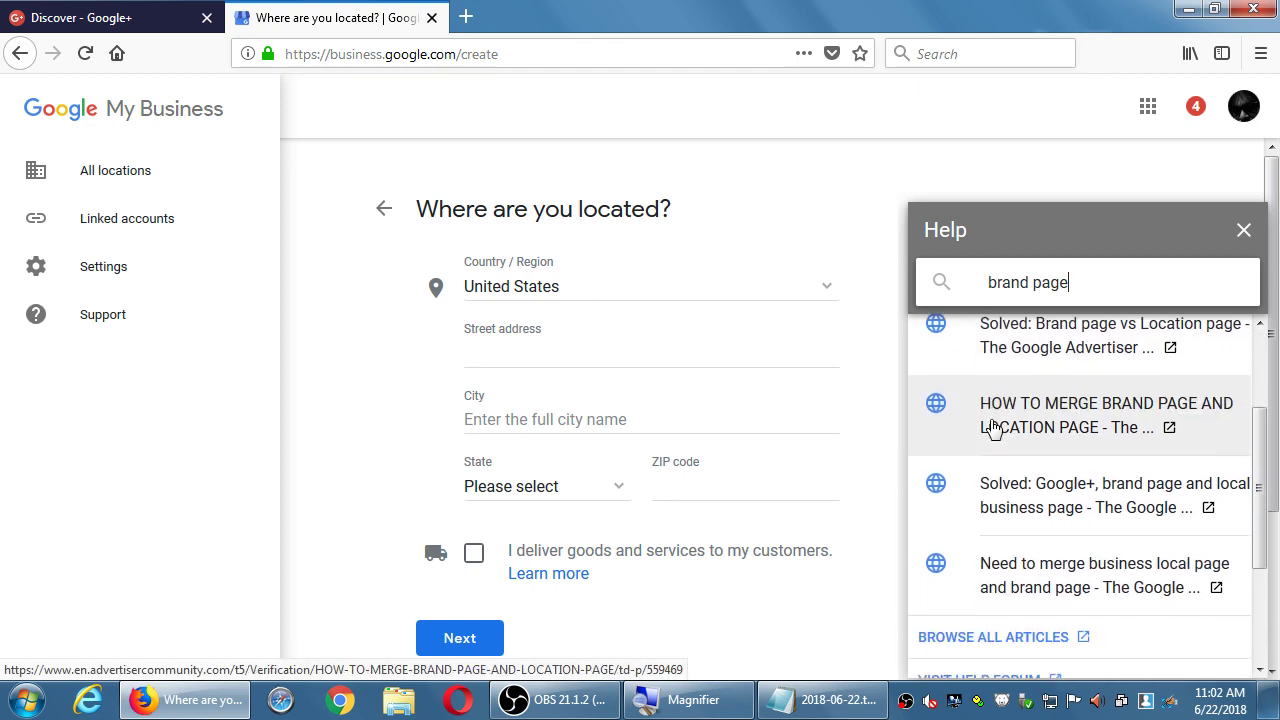
{"action": "scroll", "coordinate": [991, 428], "scroll_direction": "down", "scroll_amount": 3}
{"action": "scroll", "coordinate": [993, 428], "scroll_direction": "up", "scroll_amount": 3}
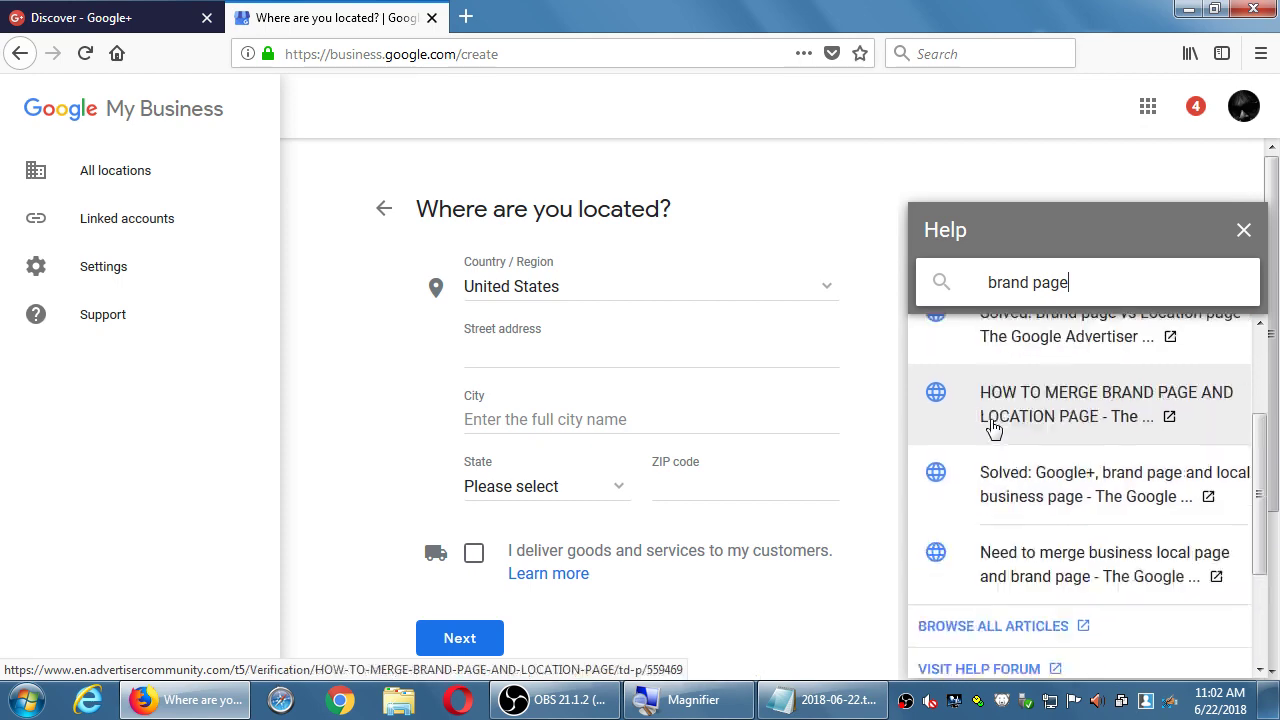
{"action": "scroll", "coordinate": [993, 428], "scroll_direction": "up", "scroll_amount": 2}
{"action": "left_click", "coordinate": [993, 428]}
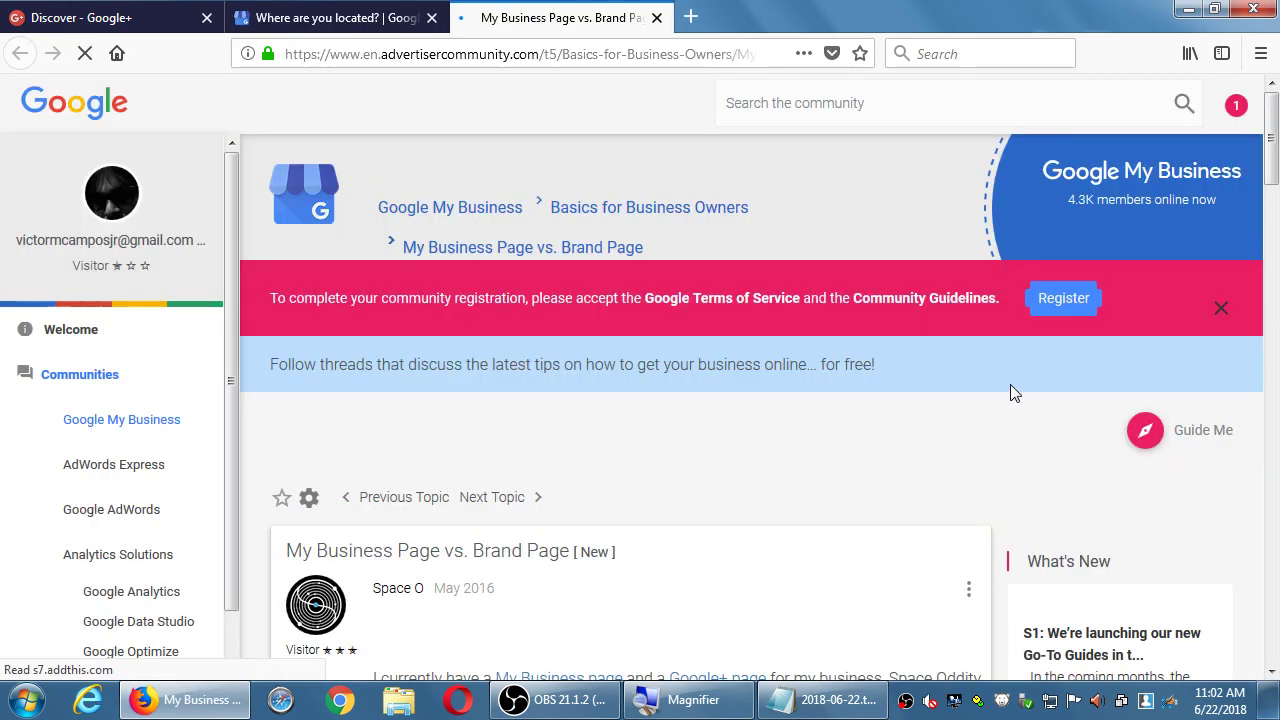
Read the questions in the My Business Page vs. Brand Page discussion and close its tab
{"action": "scroll", "coordinate": [958, 432], "scroll_direction": "down", "scroll_amount": 3}
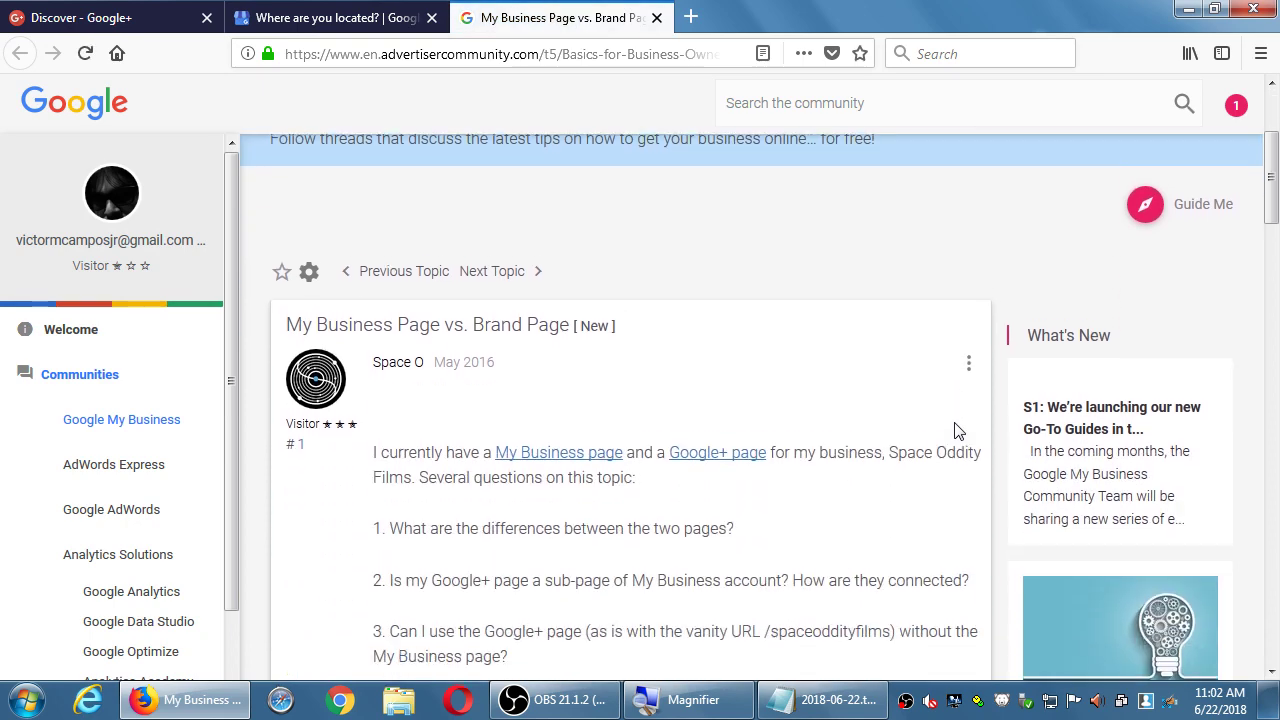
{"action": "scroll", "coordinate": [954, 422], "scroll_direction": "down", "scroll_amount": 2}
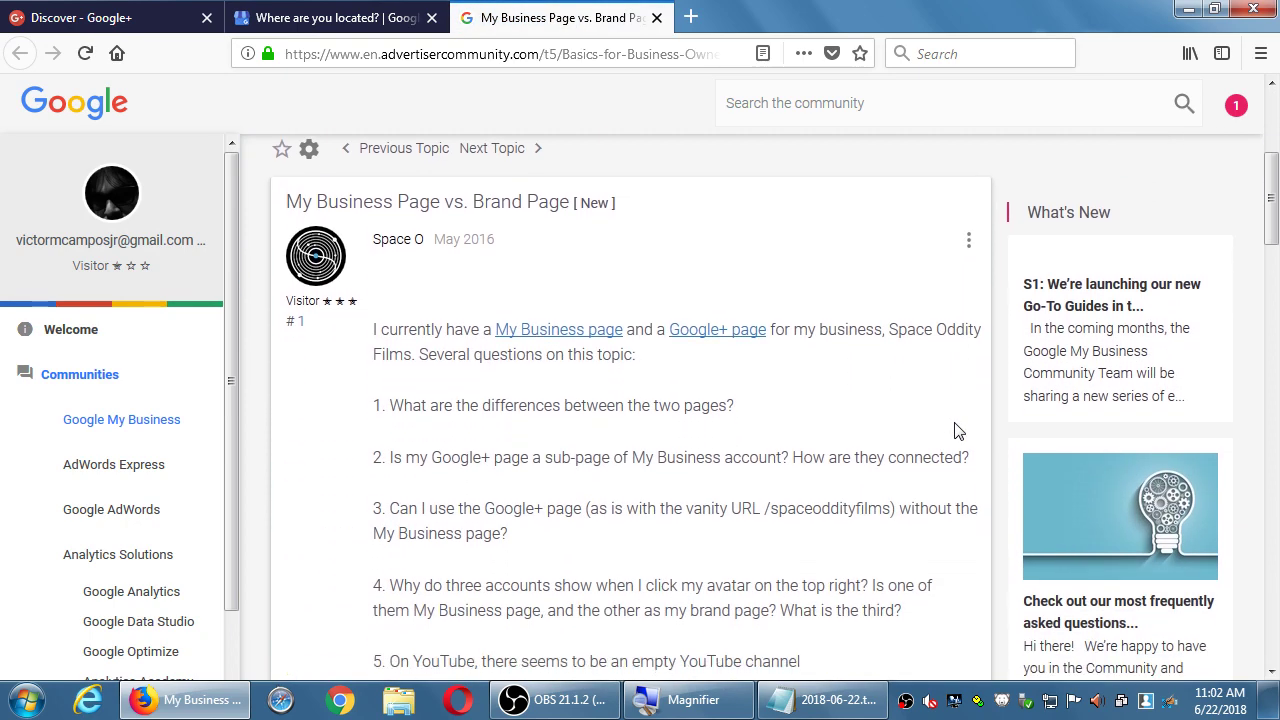
{"action": "scroll", "coordinate": [958, 430], "scroll_direction": "down", "scroll_amount": 3}
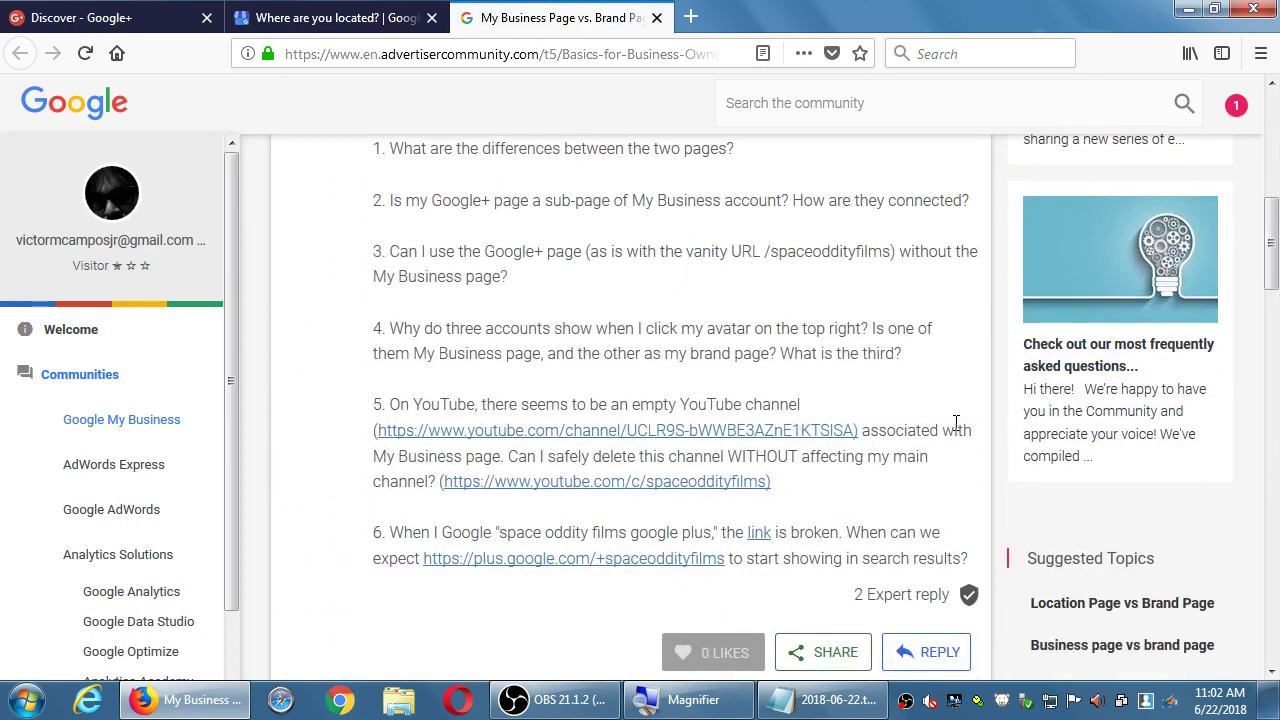
{"action": "middle_click", "coordinate": [540, 33]}
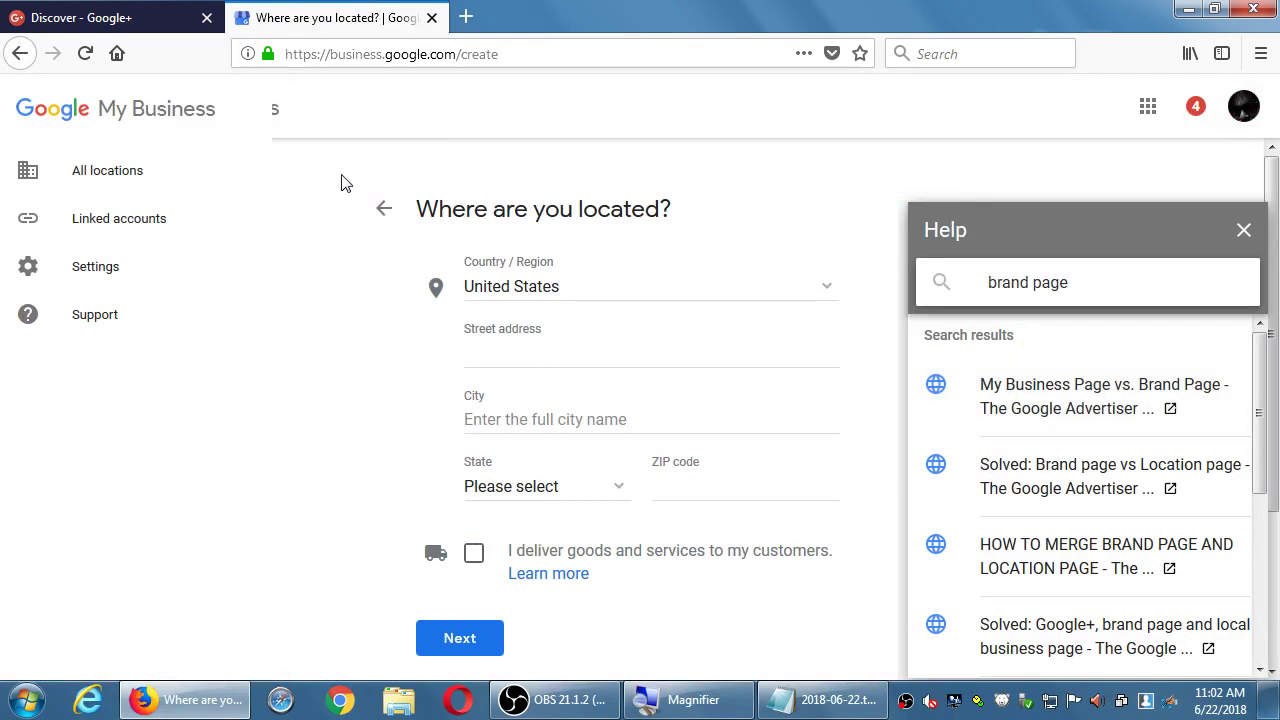
Leave the business creation form and go to business.google.com to reach the list of business accounts
{"action": "left_click", "coordinate": [385, 54]}
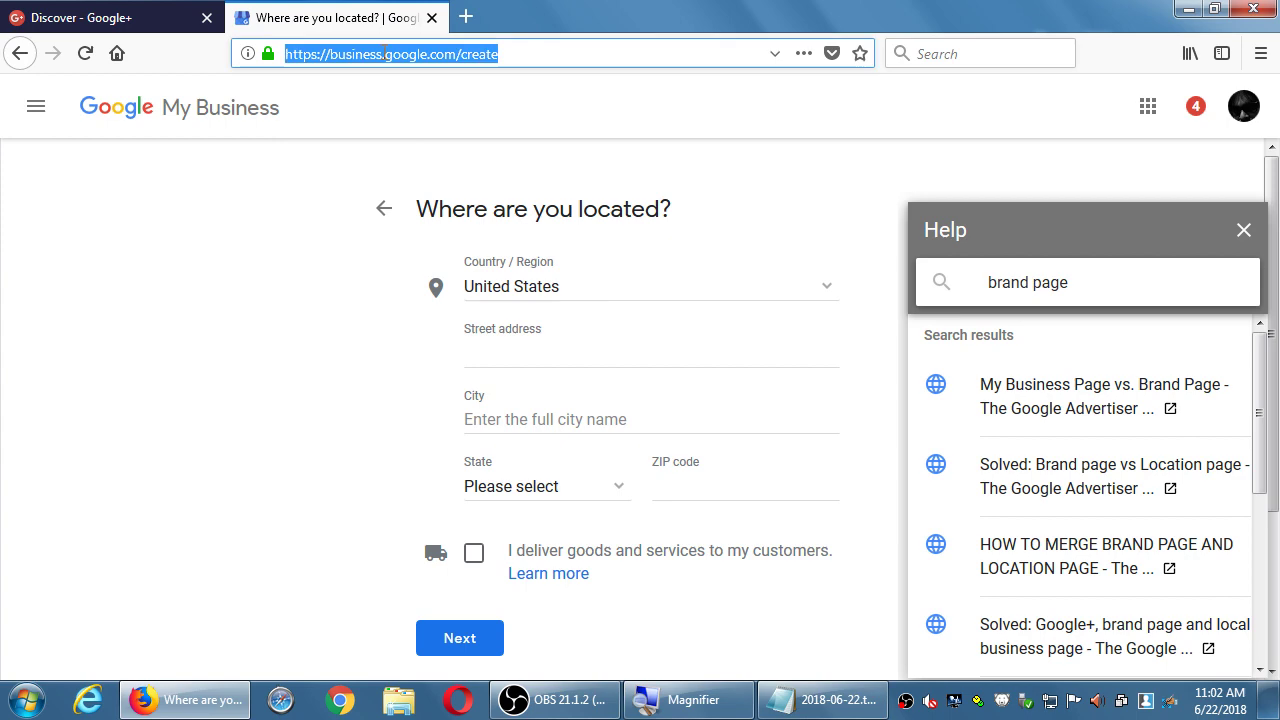
{"action": "type", "text": "p"}
{"action": "key", "text": "BackSpace"}
{"action": "key", "text": "BackSpace"}
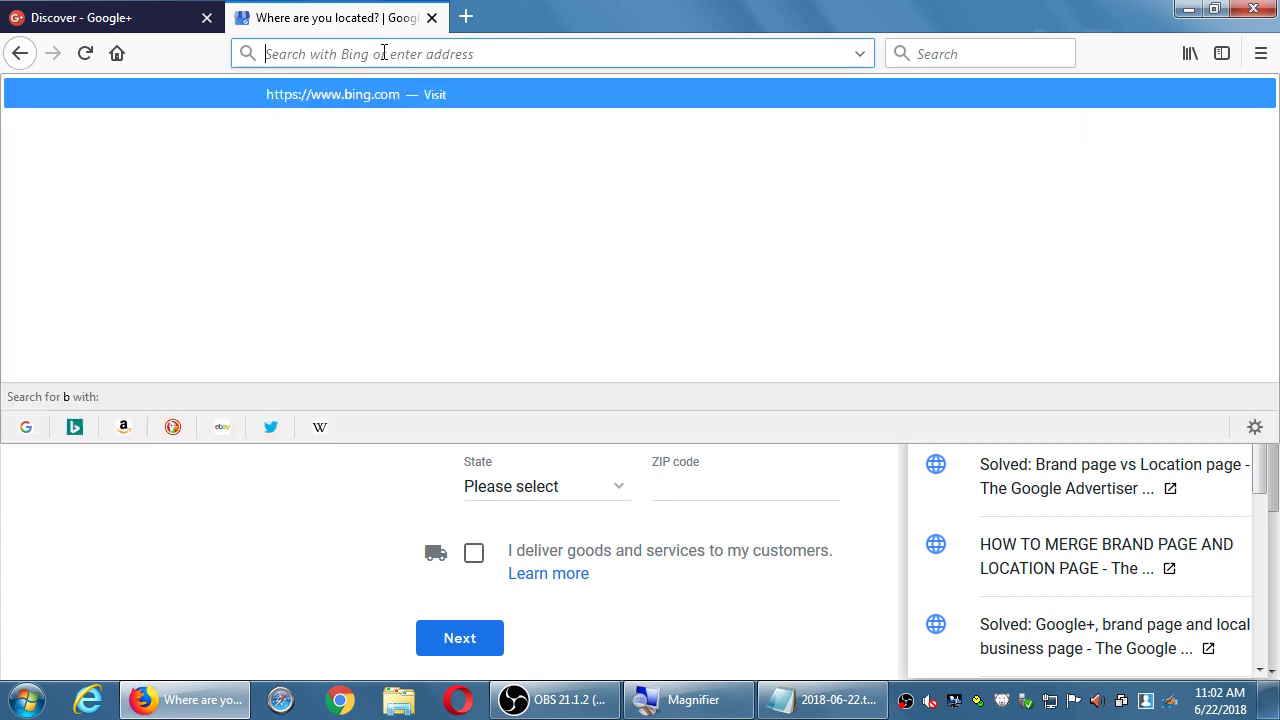
{"action": "type", "text": "business.google.com/"}
{"action": "key", "text": "Return"}
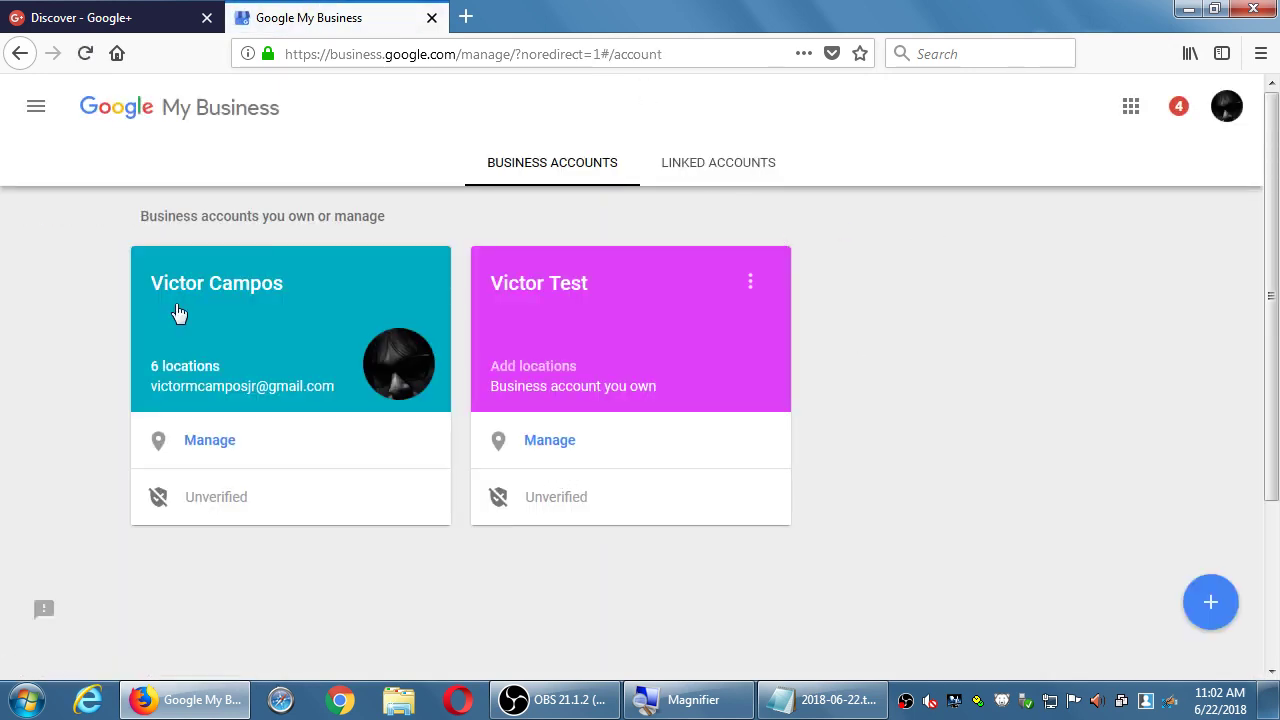
Open the support help from the business accounts page and look through its popular articles and contact options
{"action": "left_click", "coordinate": [36, 112]}
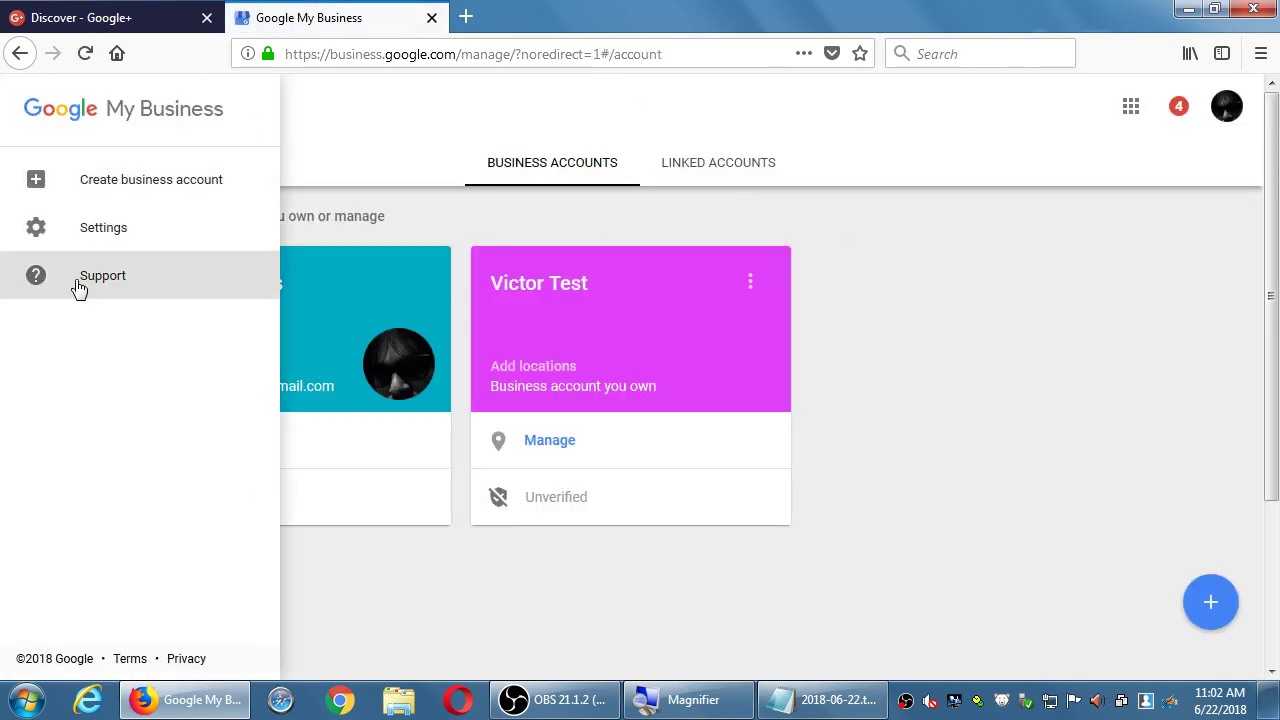
{"action": "left_click", "coordinate": [78, 282]}
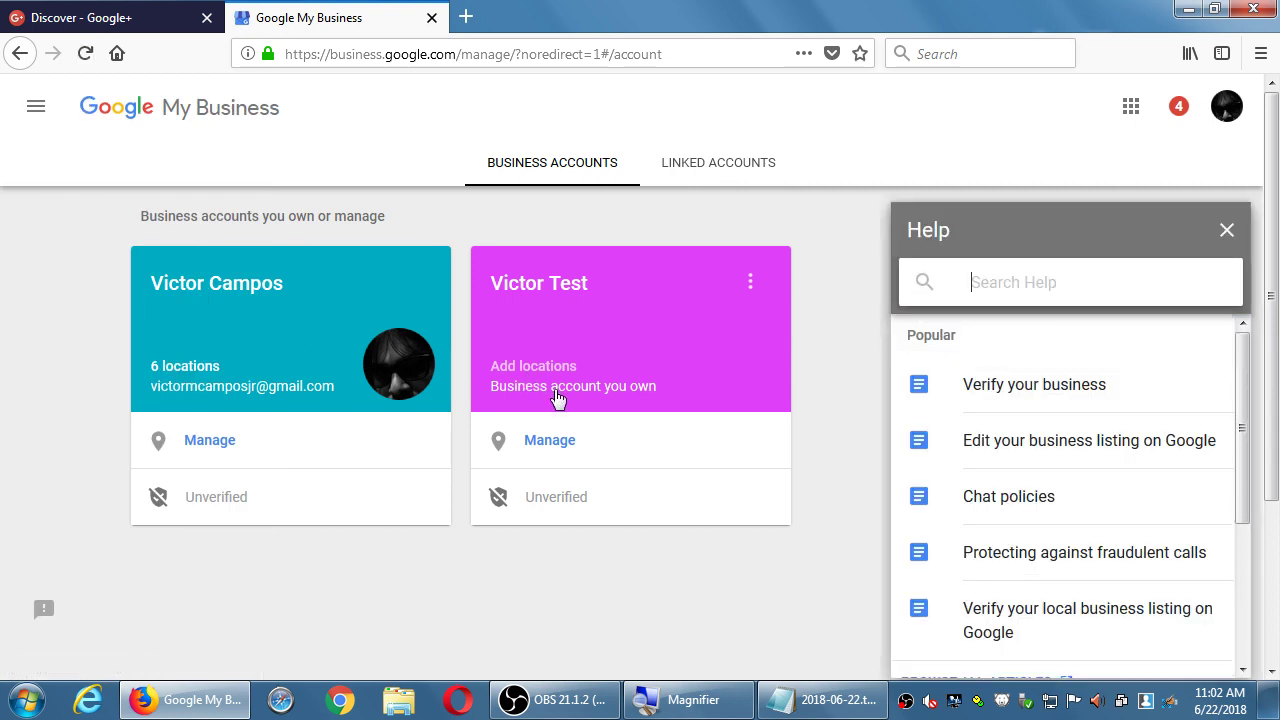
{"action": "scroll", "coordinate": [1109, 437], "scroll_direction": "down", "scroll_amount": 2}
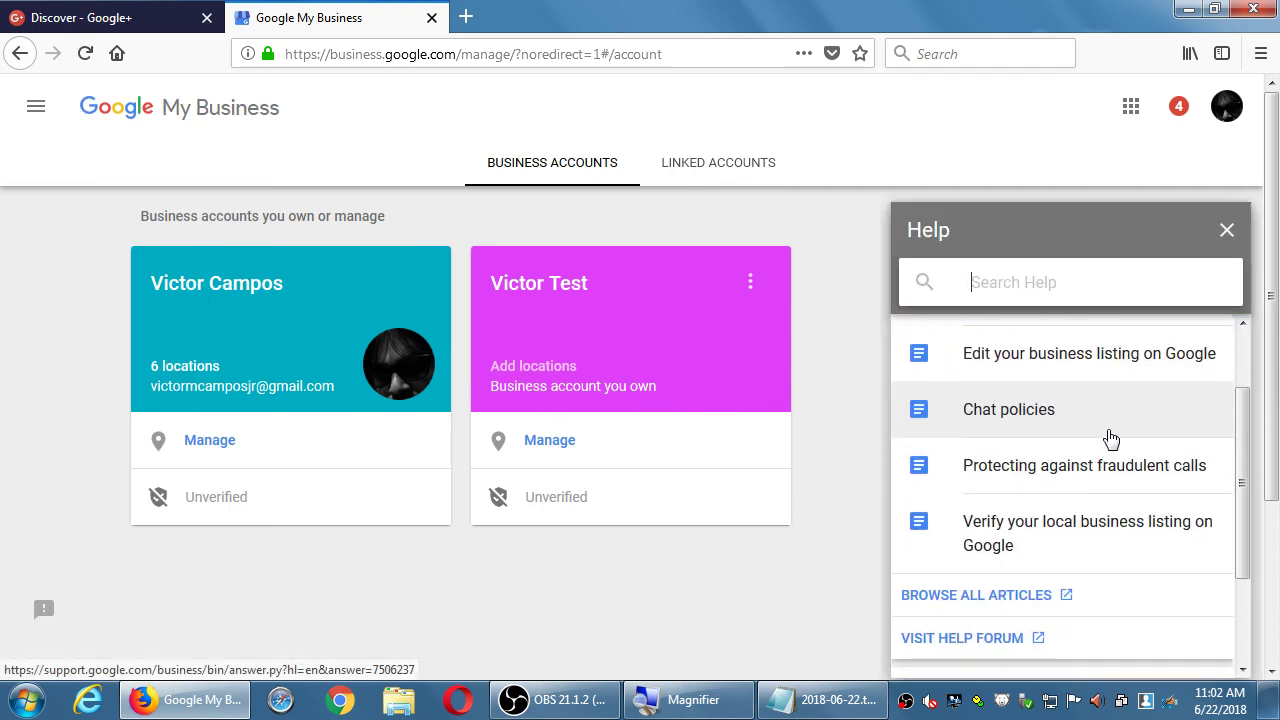
{"action": "scroll", "coordinate": [1117, 432], "scroll_direction": "down", "scroll_amount": 2}
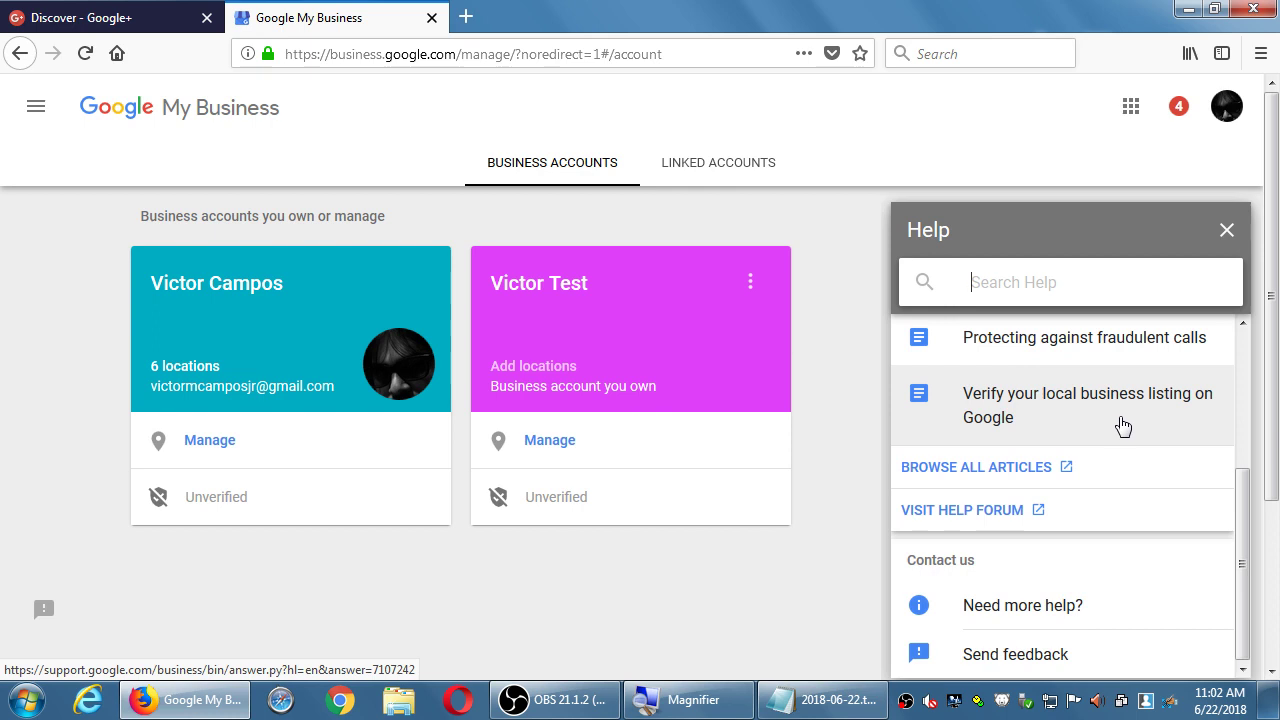
{"action": "scroll", "coordinate": [1121, 424], "scroll_direction": "down", "scroll_amount": 2}
{"action": "scroll", "coordinate": [1120, 423], "scroll_direction": "up", "scroll_amount": 2}
Search the support help for "create a brand page"
{"action": "left_click", "coordinate": [1058, 290]}
{"action": "type", "text": "cr"}
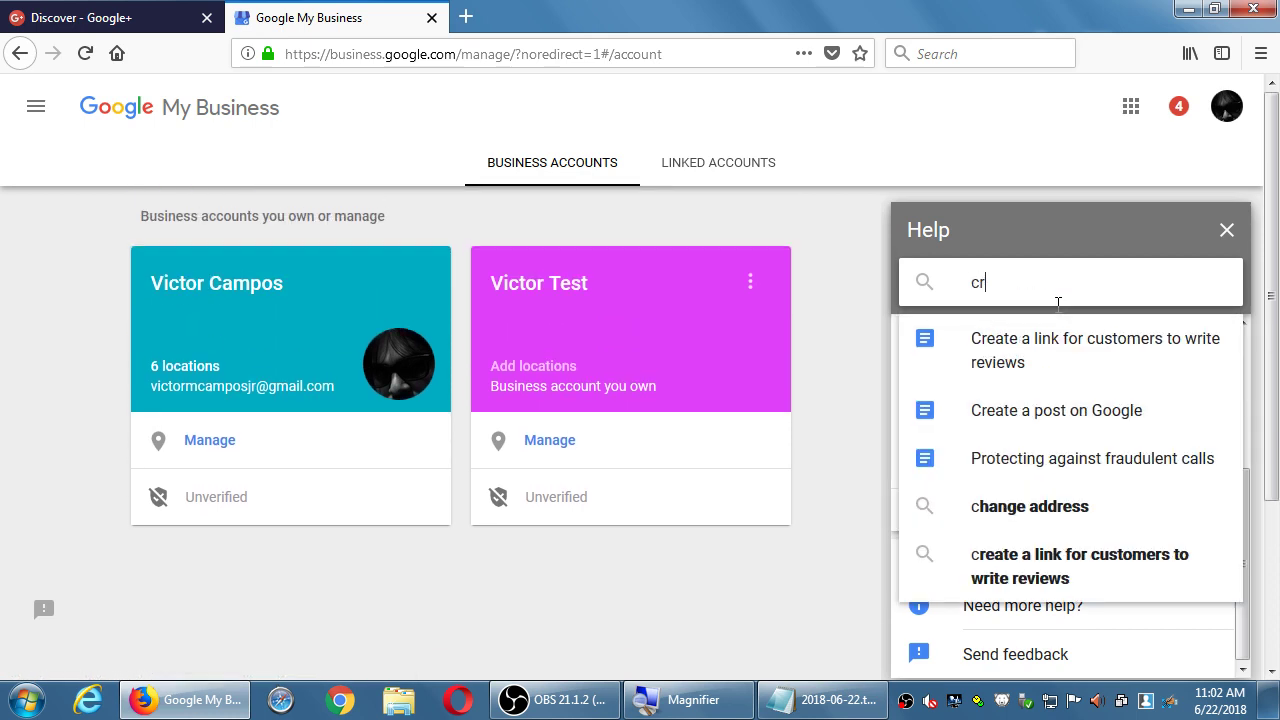
{"action": "type", "text": "ease"}
{"action": "type", "text": "te a"}
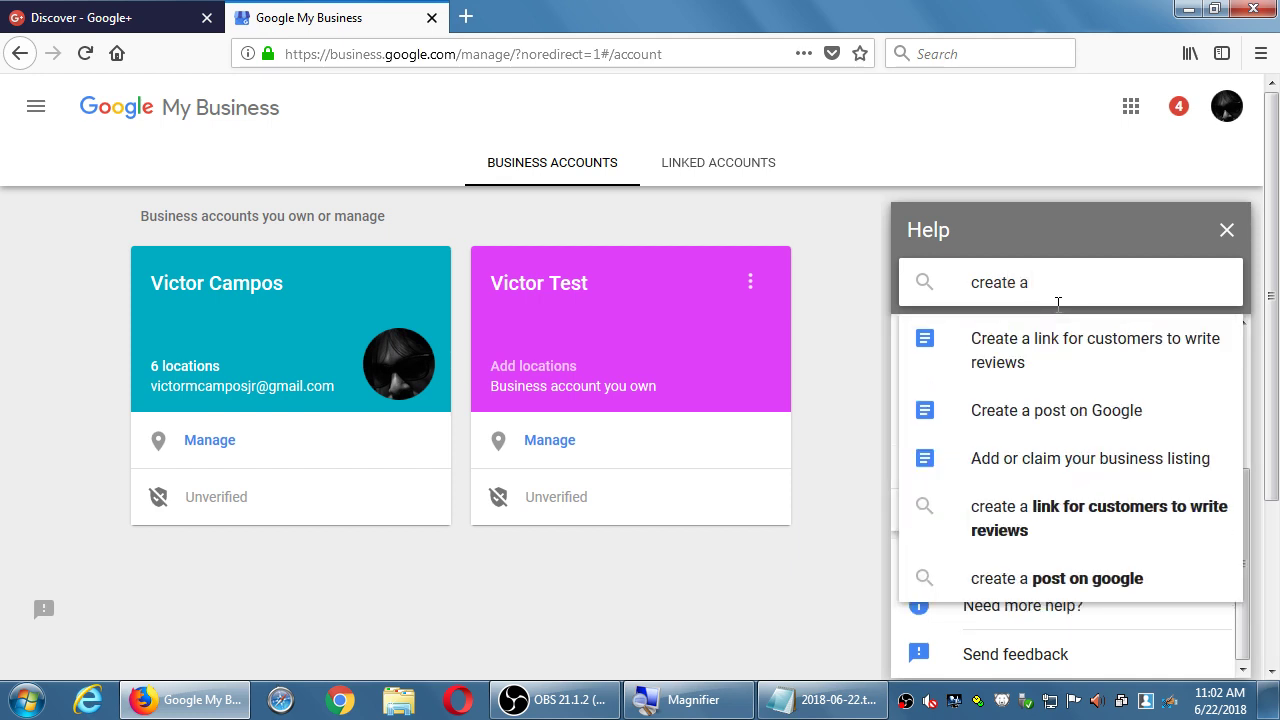
{"action": "type", "text": "brand"}
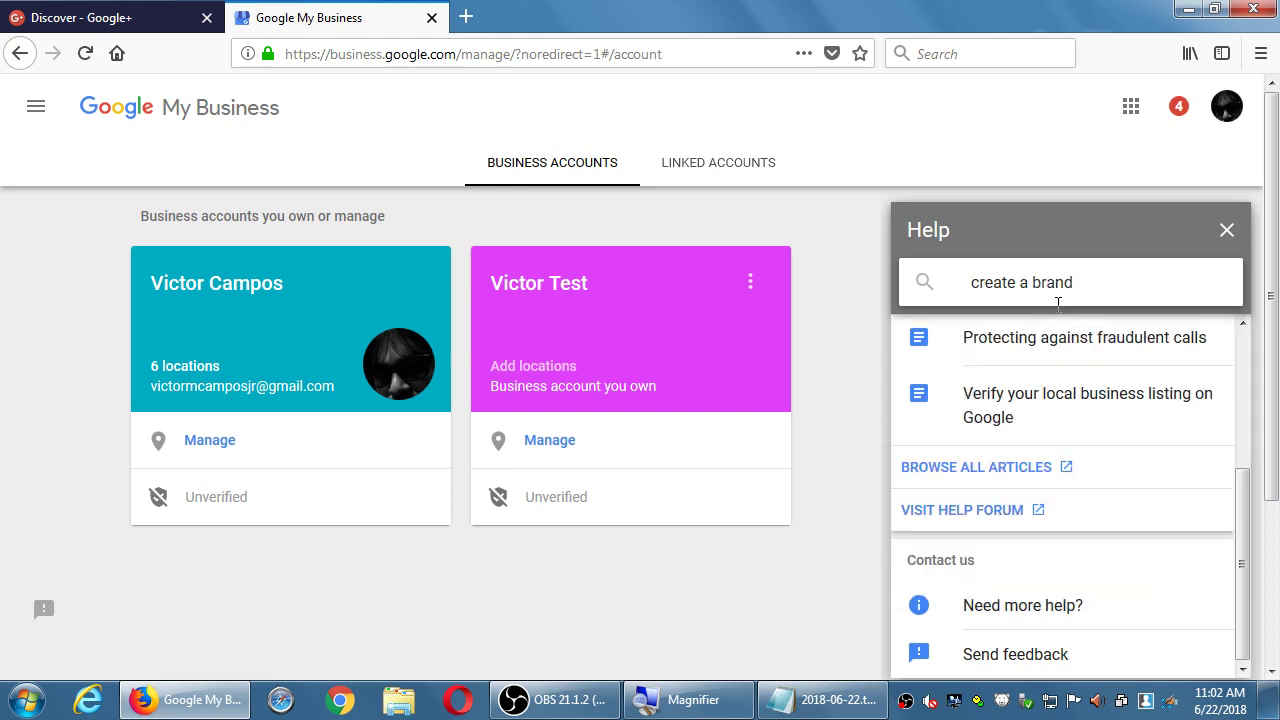
{"action": "type", "text": " page"}
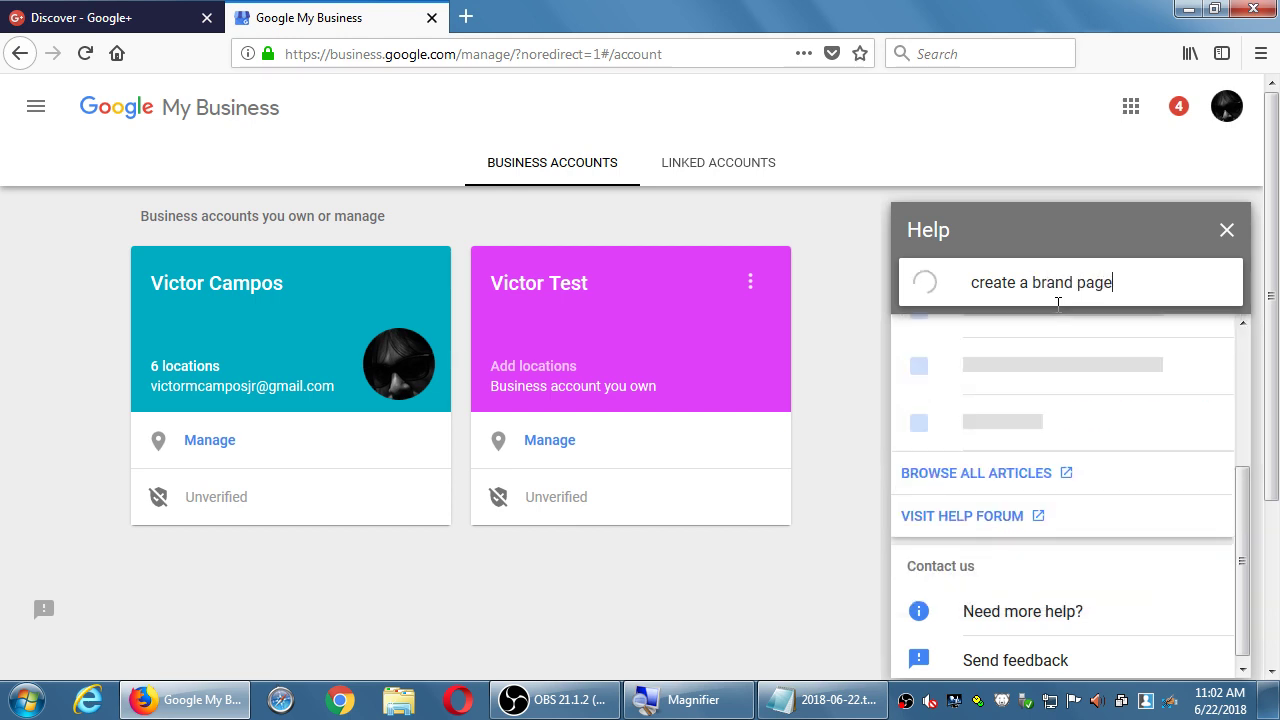
Look through the support help results for "create a brand page", including the advertiser community discussions
{"action": "scroll", "coordinate": [1125, 432], "scroll_direction": "up", "scroll_amount": 3}
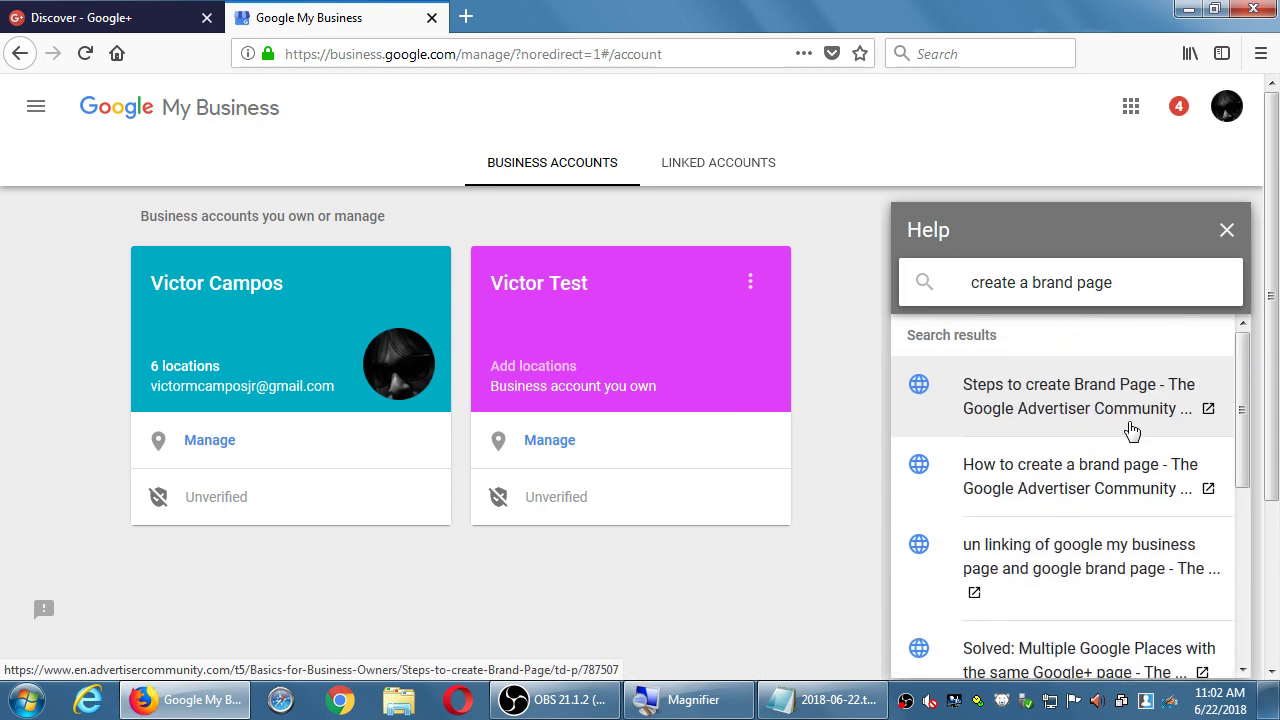
{"action": "scroll", "coordinate": [1131, 430], "scroll_direction": "down", "scroll_amount": 5}
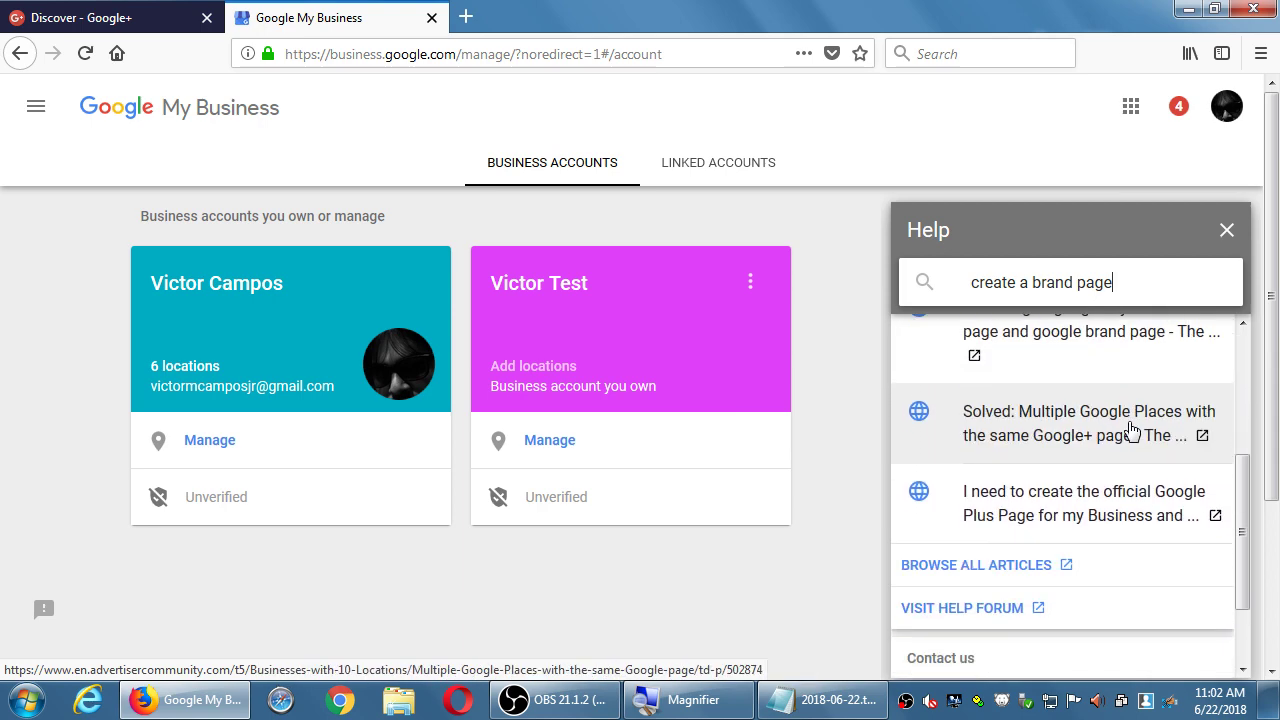
{"action": "scroll", "coordinate": [1131, 430], "scroll_direction": "down", "scroll_amount": 2}
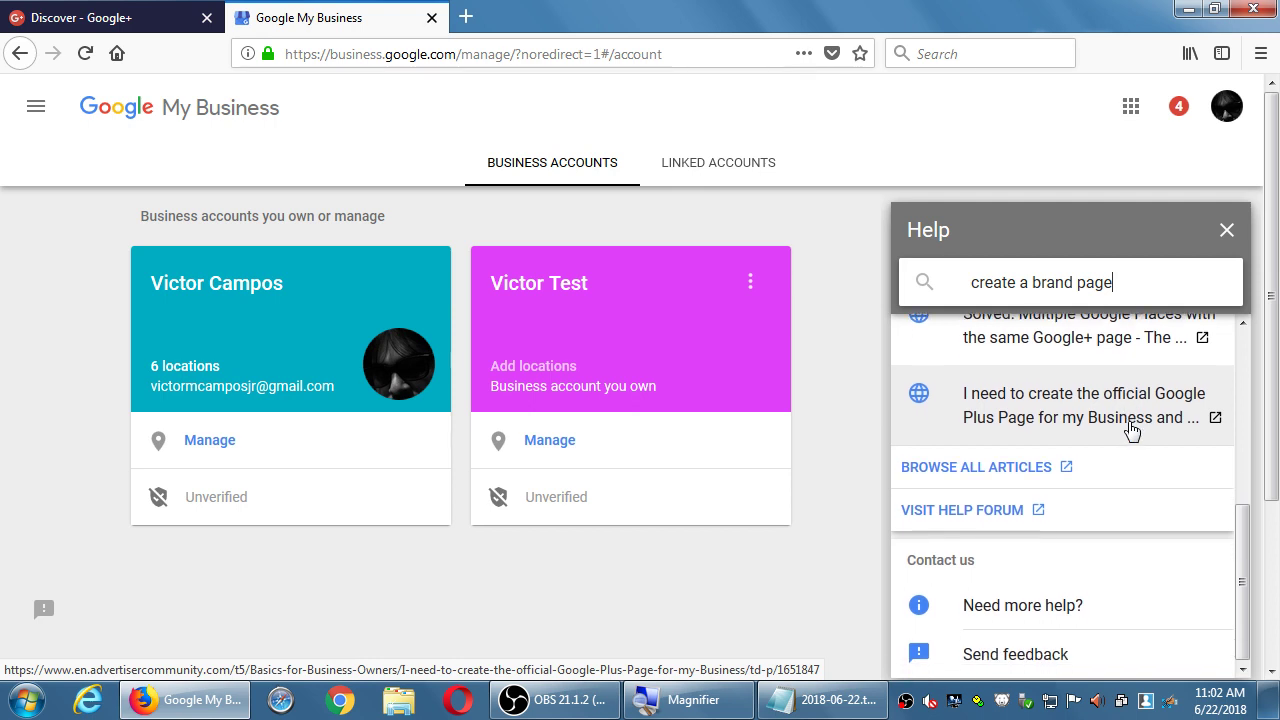
{"action": "scroll", "coordinate": [1131, 430], "scroll_direction": "up", "scroll_amount": 7}
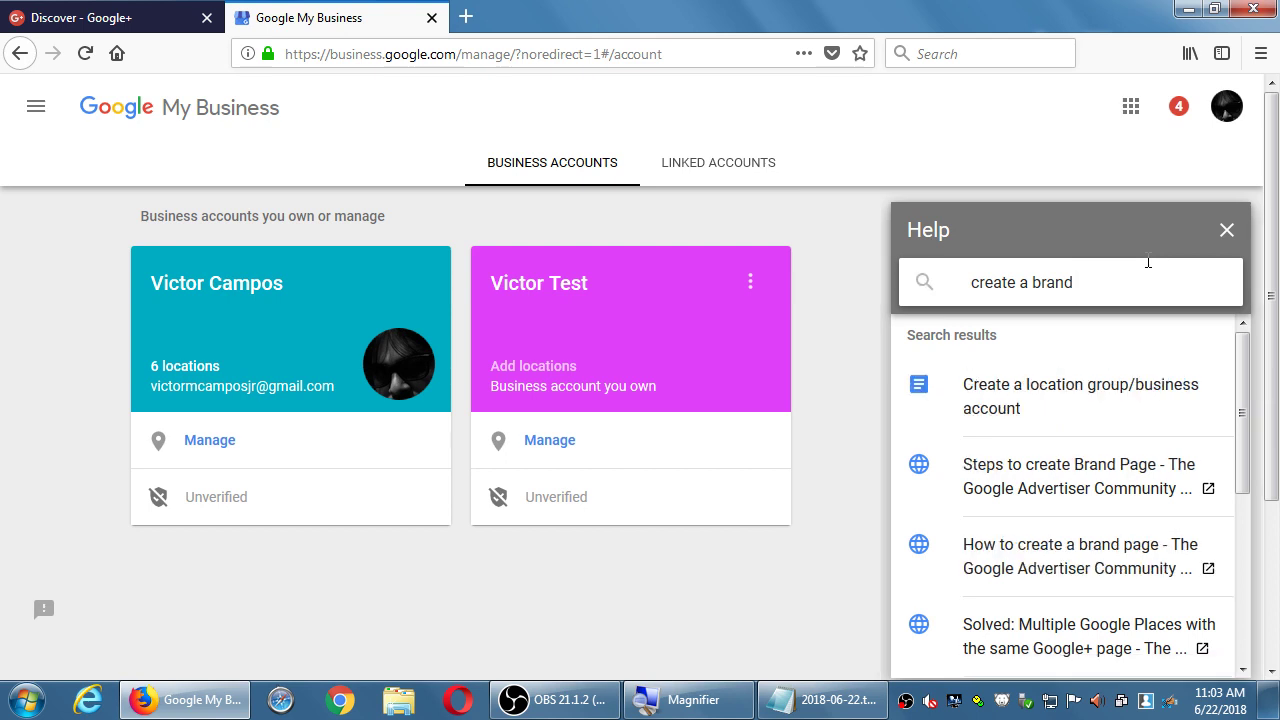
Search the help for "create a brand", read the article on creating a location group/business account, and close the help
{"action": "left_click", "coordinate": [1104, 384]}
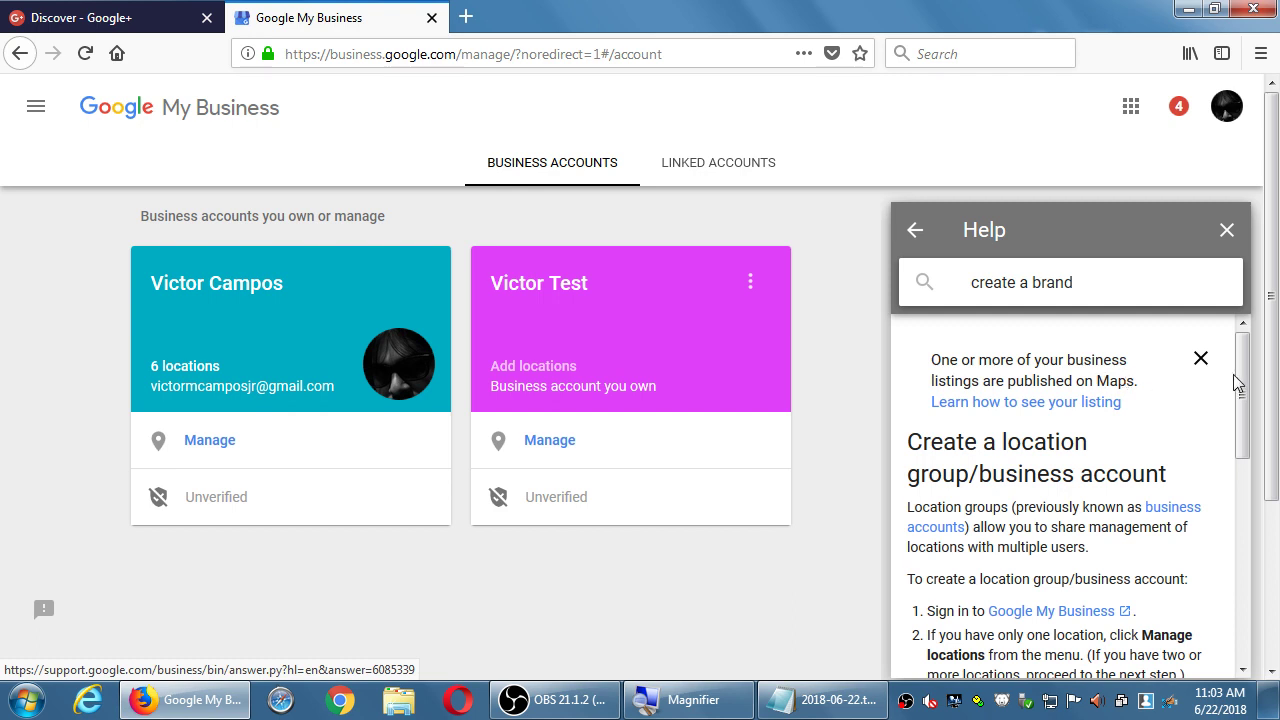
{"action": "mouse_move", "coordinate": [1244, 368]}
{"action": "left_mouse_down"}
{"action": "mouse_move", "coordinate": [1222, 571]}
{"action": "mouse_move", "coordinate": [1238, 354]}
{"action": "left_mouse_up"}
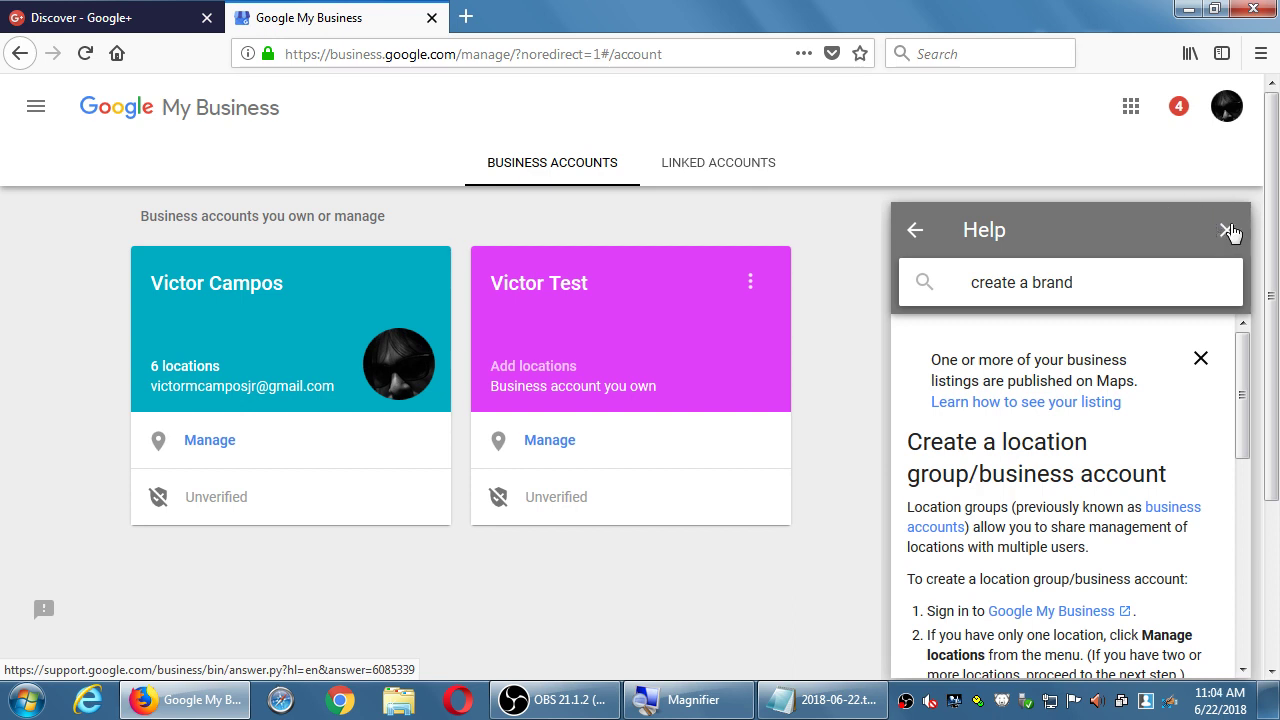
{"action": "left_click", "coordinate": [1227, 230]}
Check the signed-in account's options, visit plus.google.com and return to the list of business accounts
{"action": "left_click", "coordinate": [1228, 112]}
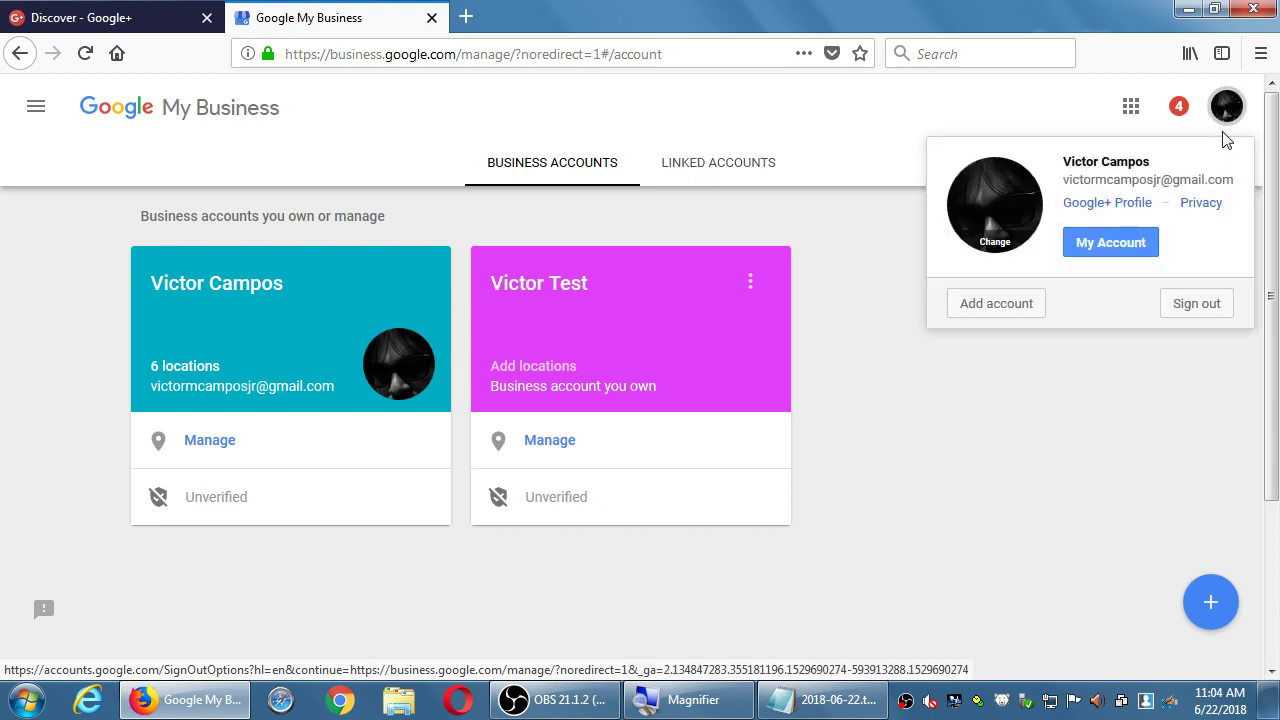
{"action": "left_click", "coordinate": [854, 275]}
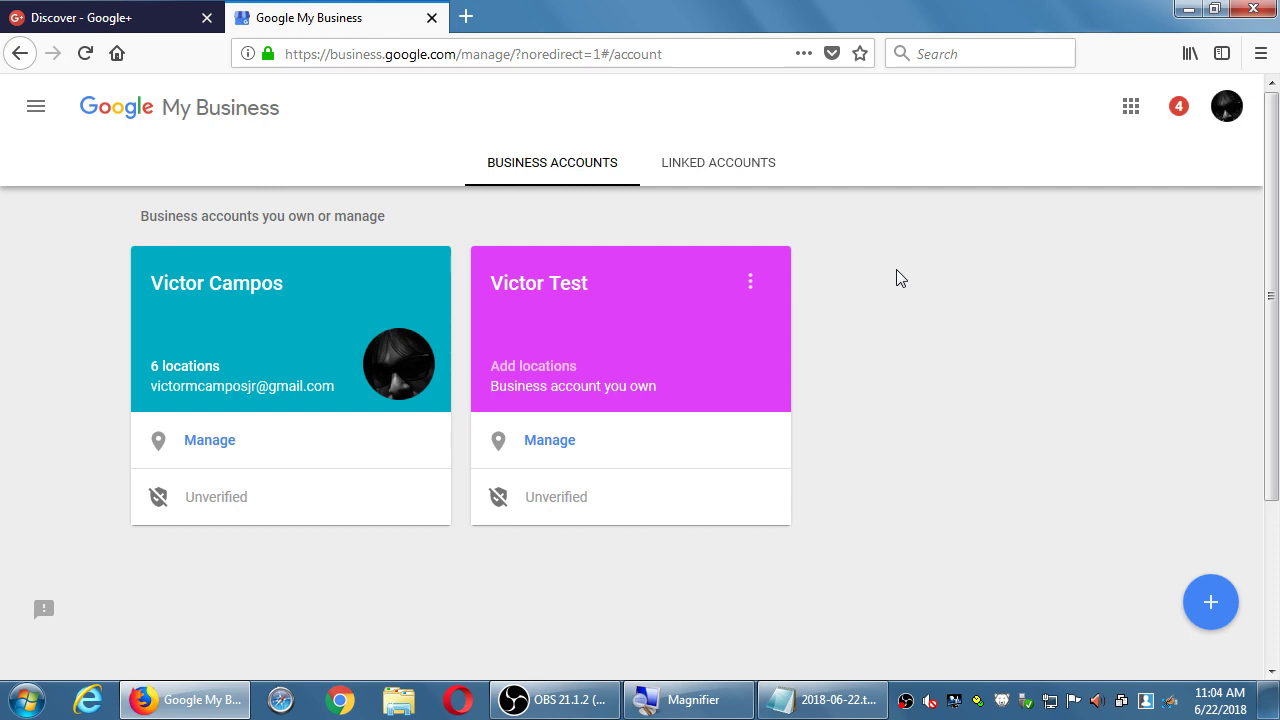
{"action": "left_click", "coordinate": [573, 58]}
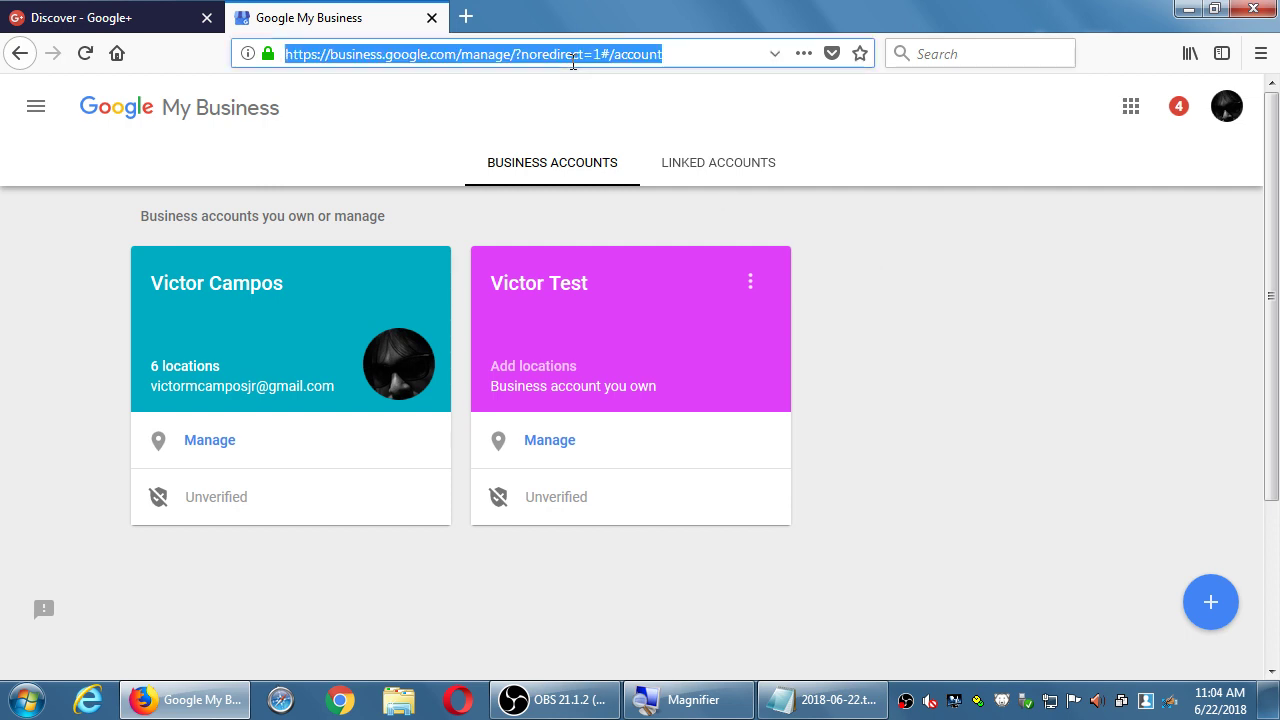
{"action": "type", "text": "plus.google.com/"}
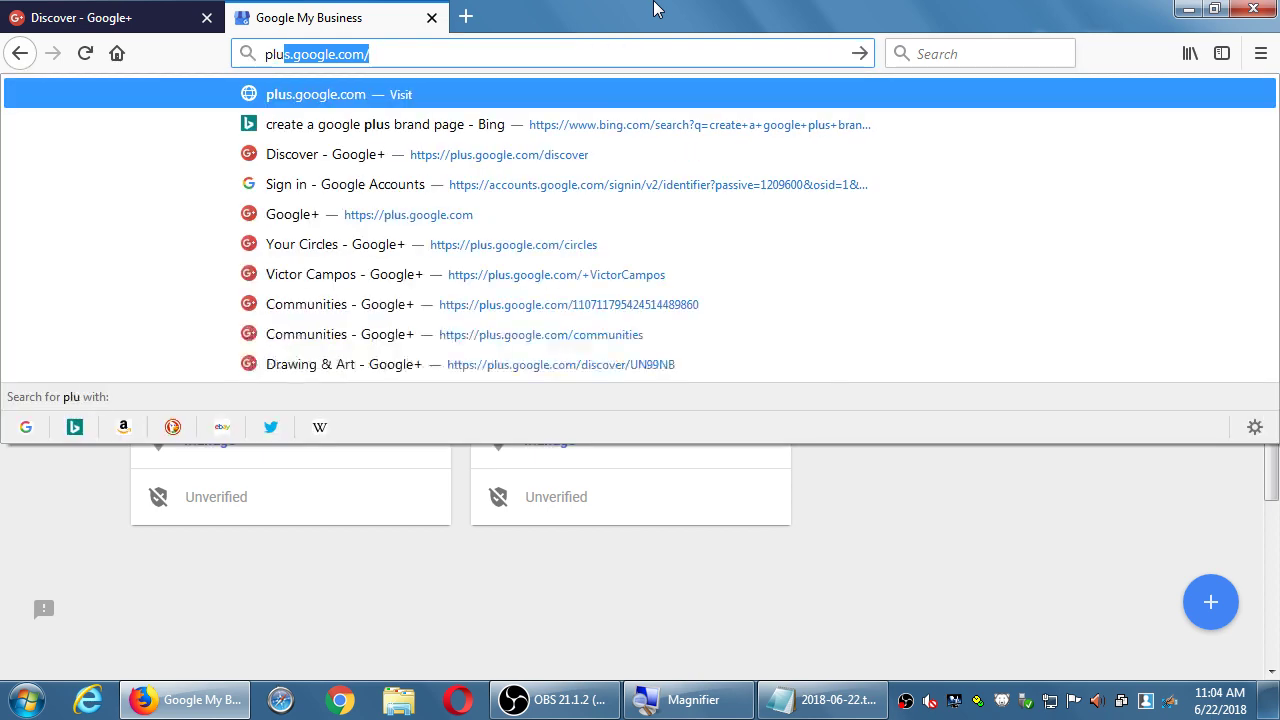
{"action": "key", "text": "Return"}
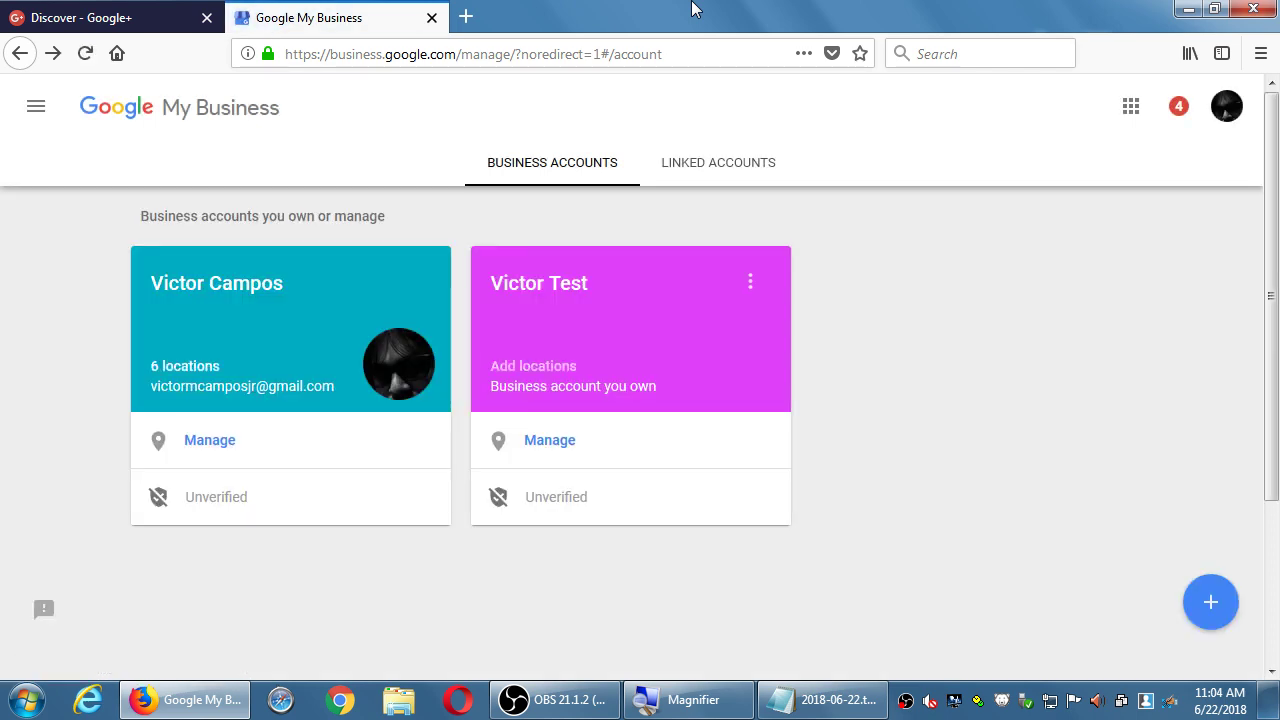
Check the site navigation options and open the test business account that has no locations
{"action": "left_click", "coordinate": [45, 112]}
{"action": "left_click", "coordinate": [980, 477]}
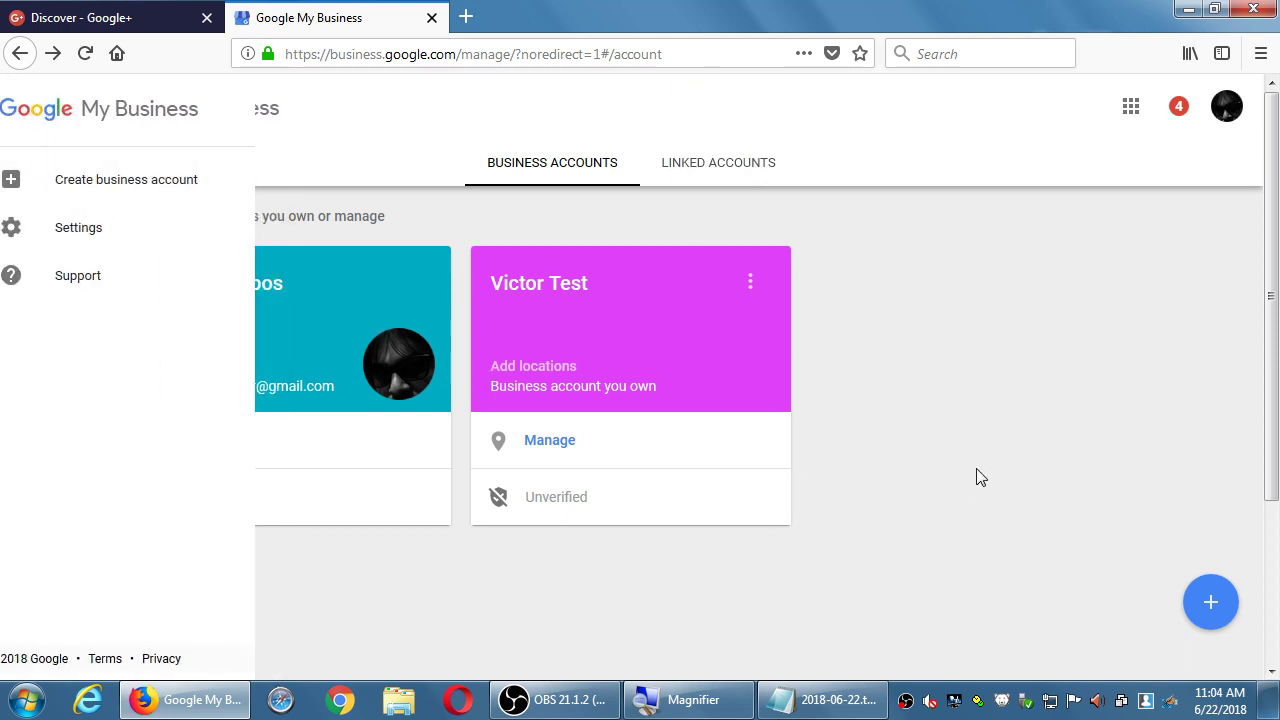
{"action": "left_click", "coordinate": [540, 286]}
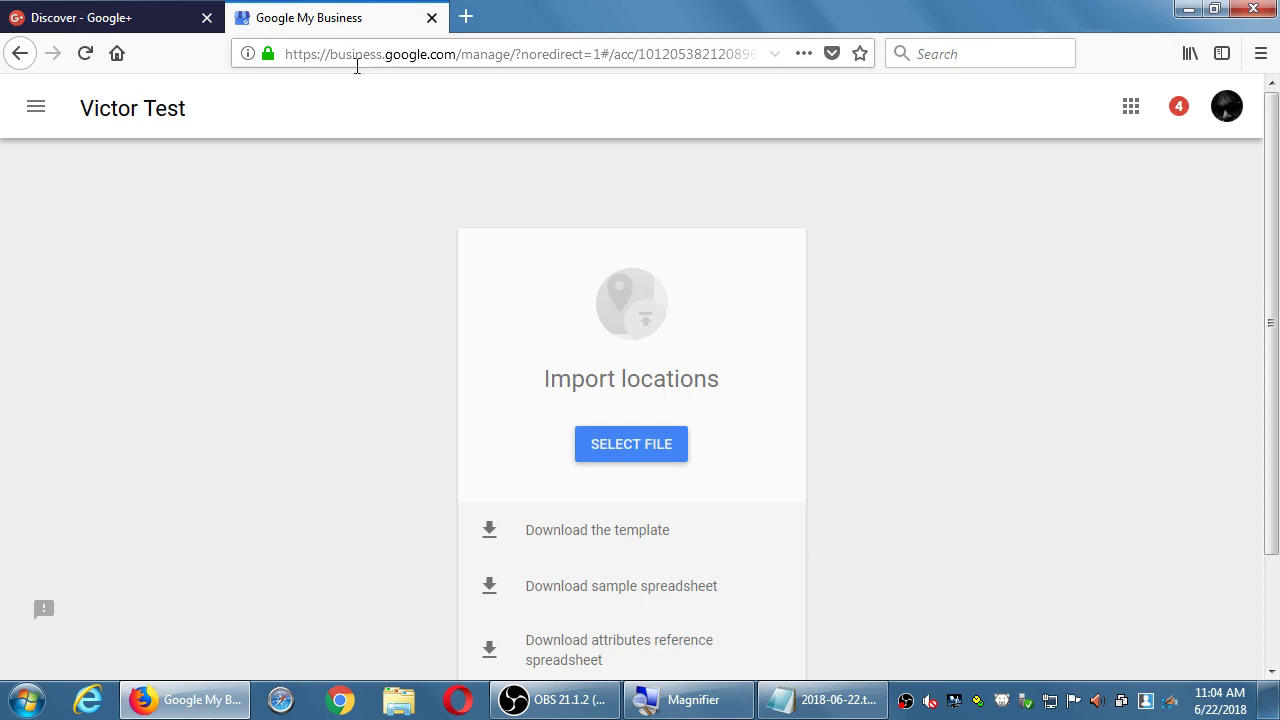
Go to business.google.com/create to start the business creation form
{"action": "left_click", "coordinate": [423, 64]}
{"action": "left_click", "coordinate": [475, 127]}
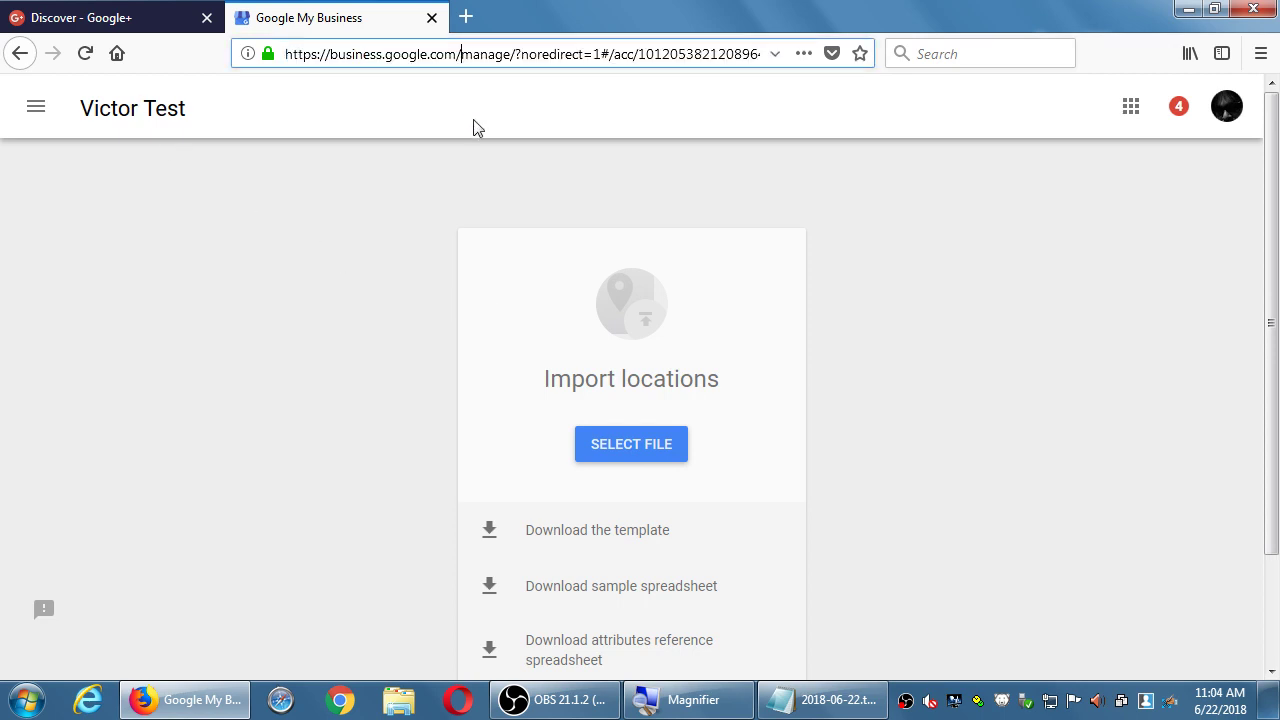
{"action": "key", "text": "shift+End"}
{"action": "type", "text": "create"}
{"action": "key", "text": "Return"}
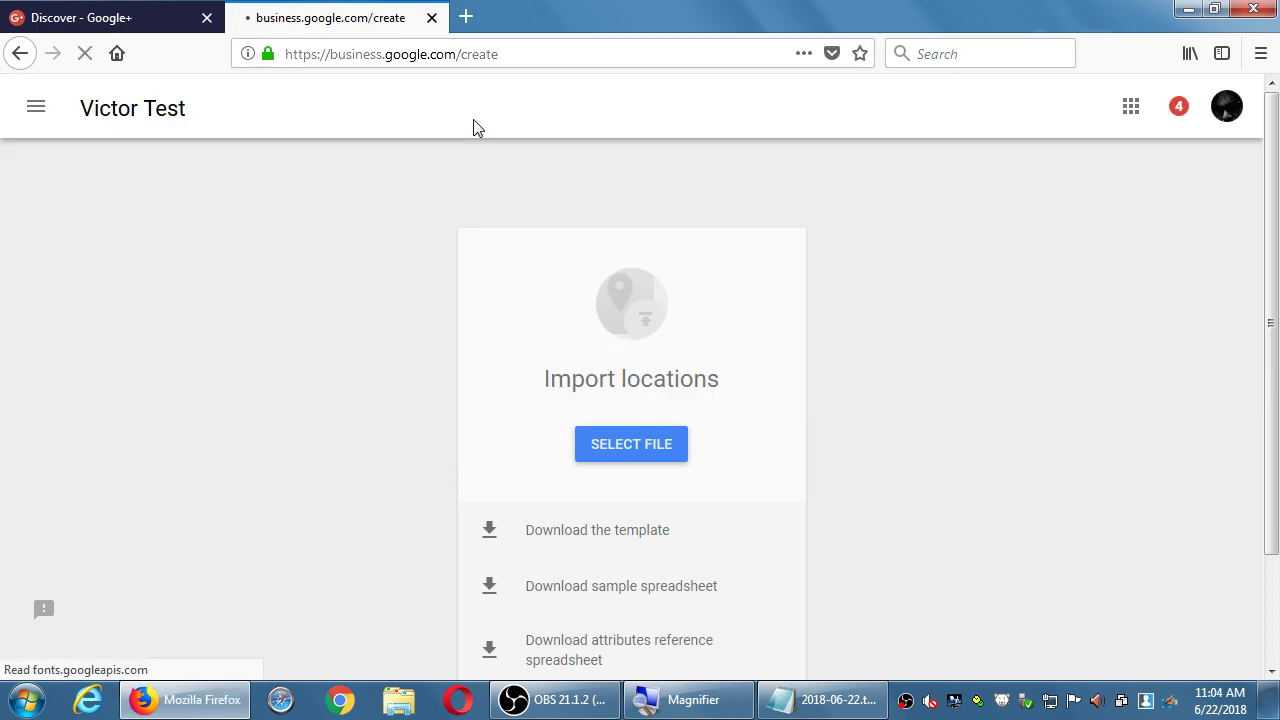
Name the new business "Victor's Bakery" and continue to the location form
{"action": "left_click", "coordinate": [561, 298]}
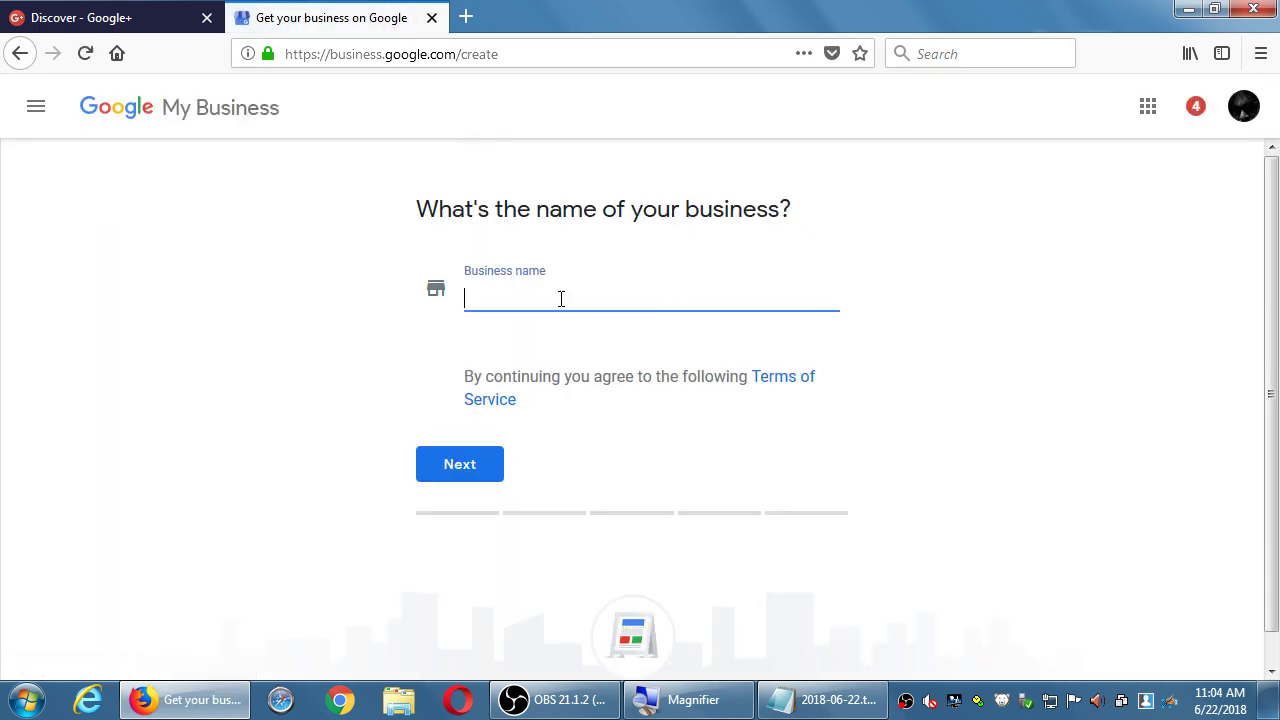
{"action": "type", "text": "Victor's \"Ba"}
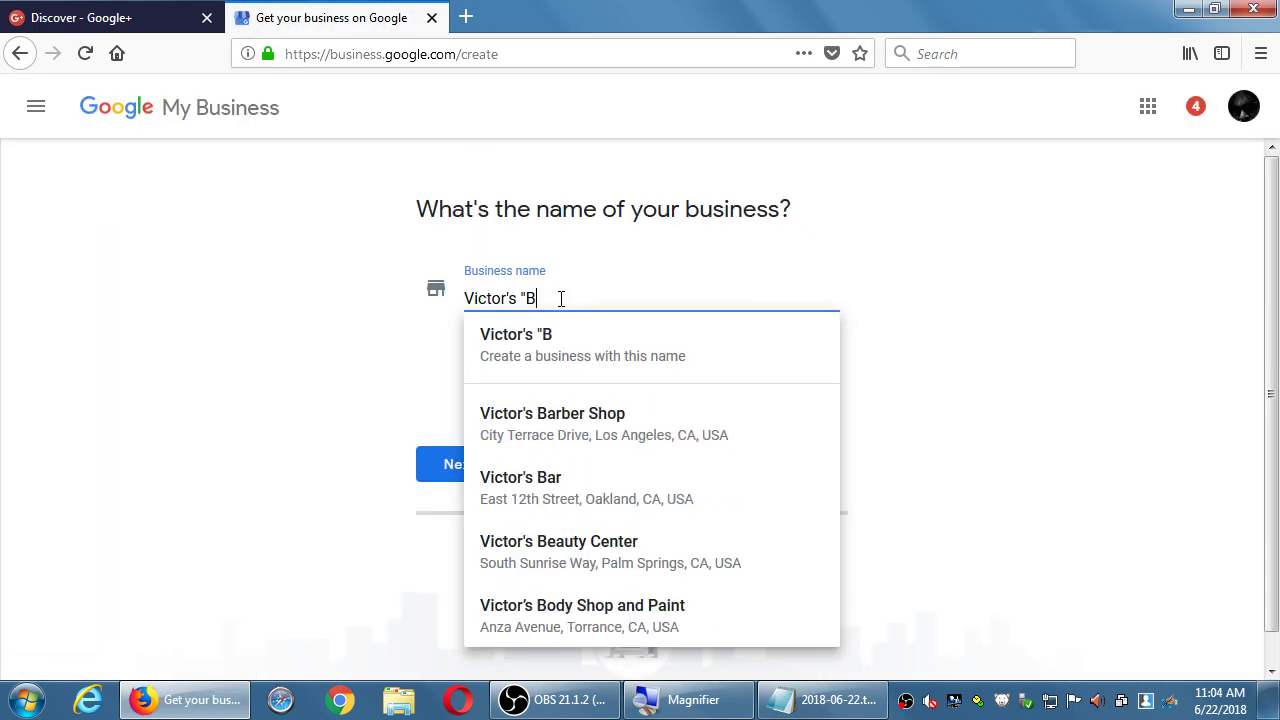
{"action": "key", "text": "BackSpace"}
{"action": "key", "text": "BackSpace"}
{"action": "key", "text": "BackSpace"}
{"action": "type", "text": "Bakery"}
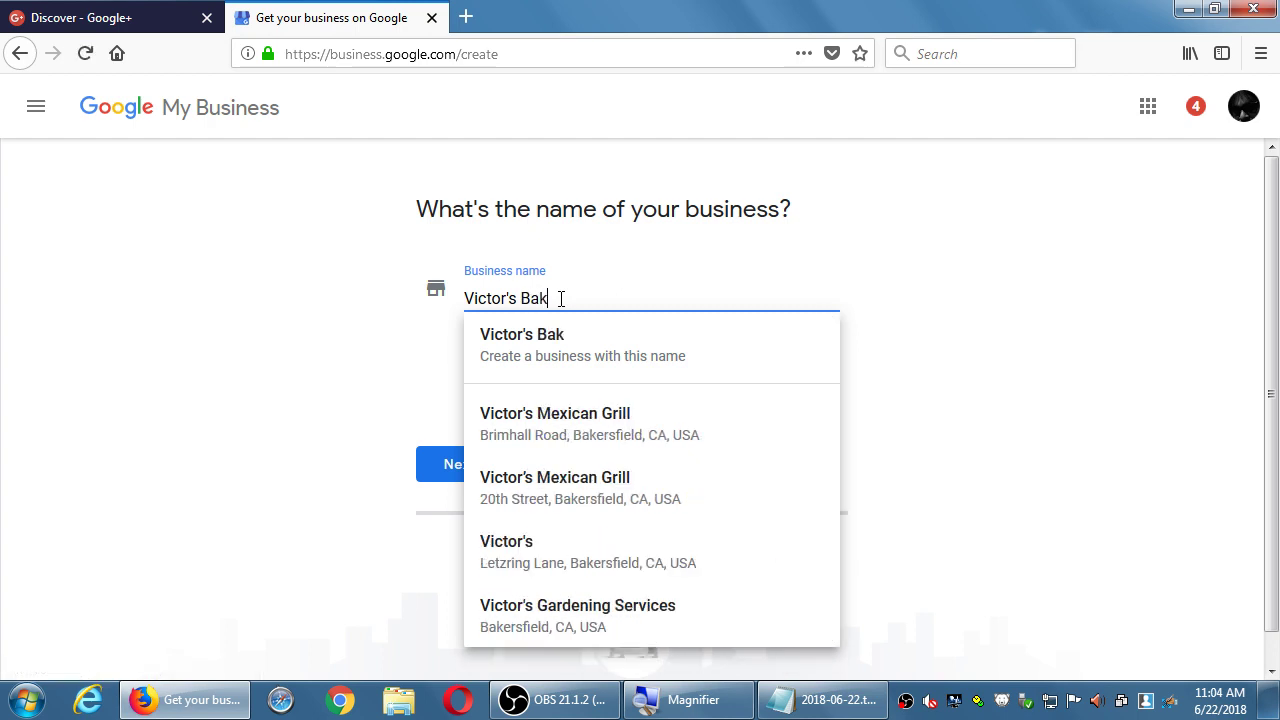
{"action": "left_click", "coordinate": [552, 340]}
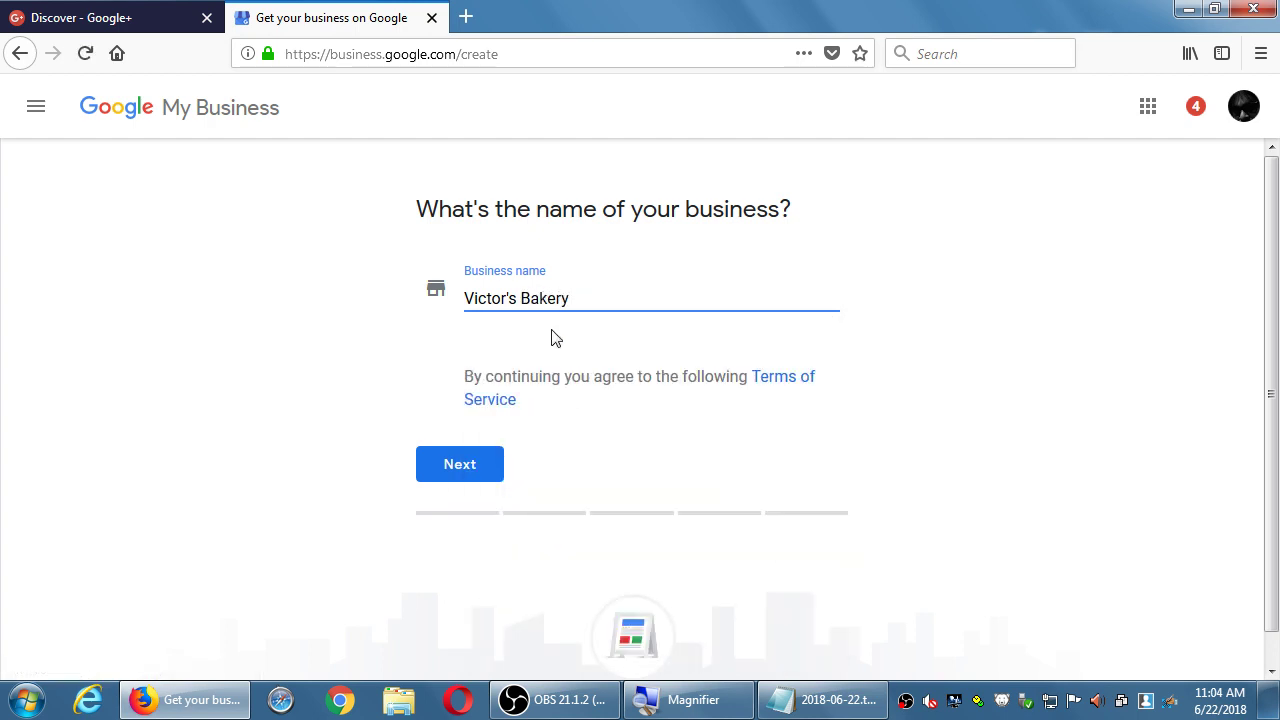
{"action": "left_click", "coordinate": [474, 470]}
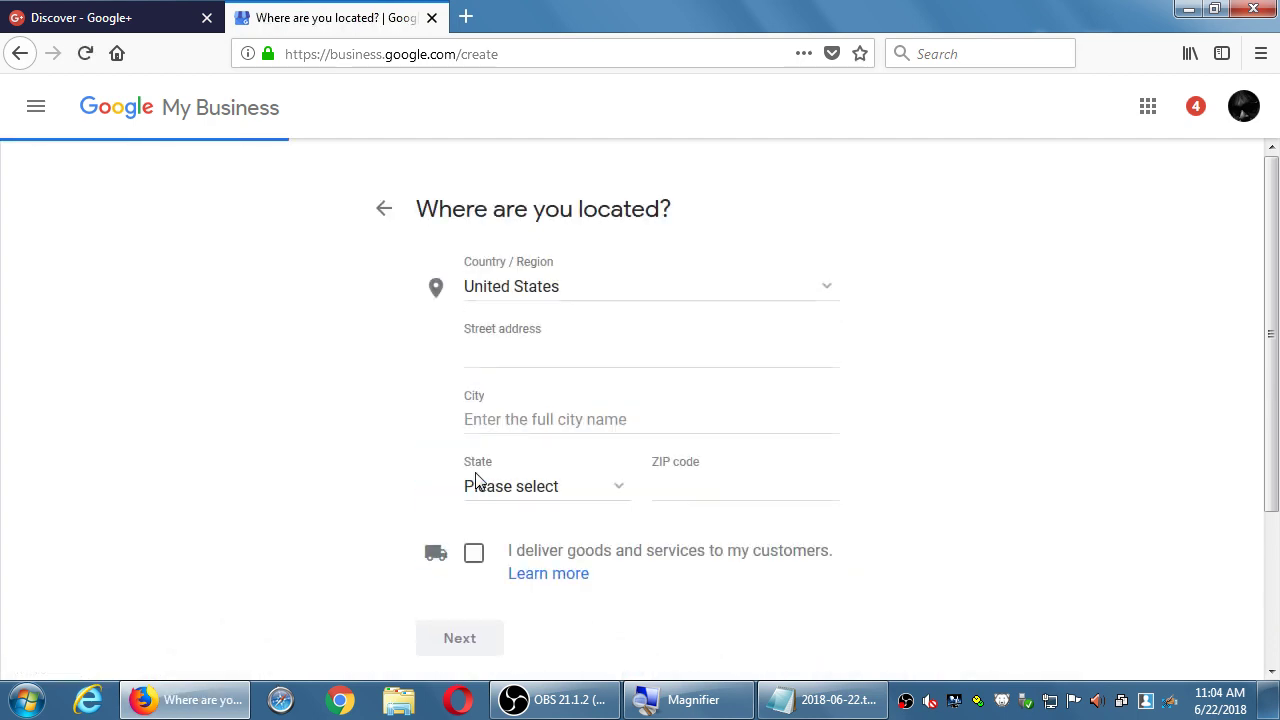
Enter the business's street address and correct the misspelled street word
{"action": "left_click", "coordinate": [525, 351]}
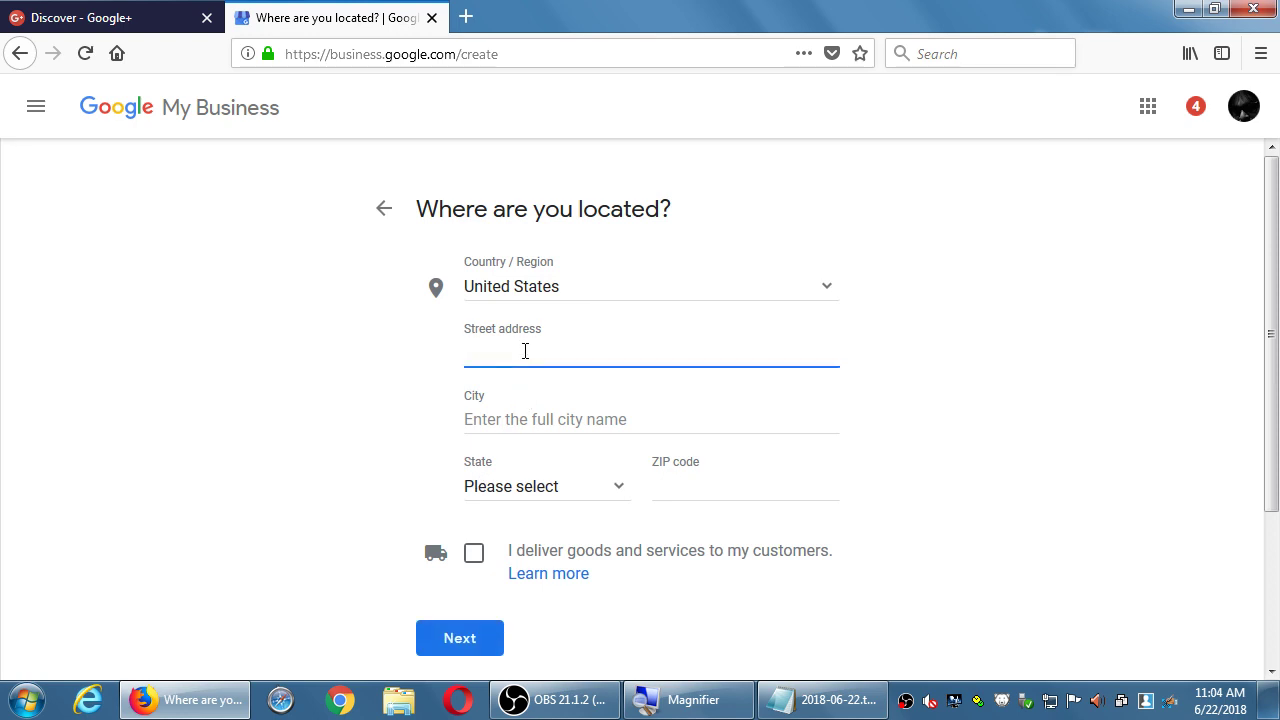
{"action": "type", "text": "123 Fake"}
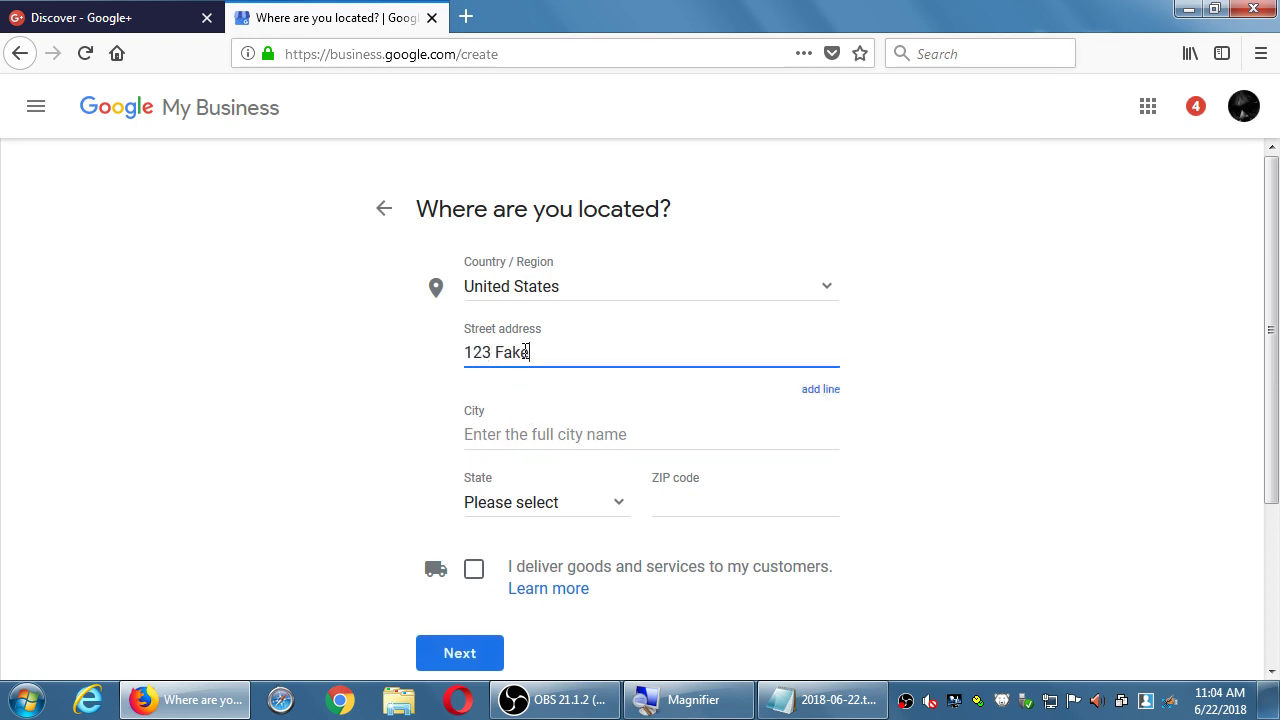
{"action": "type", "text": " Streen"}
{"action": "key", "text": "Tab"}
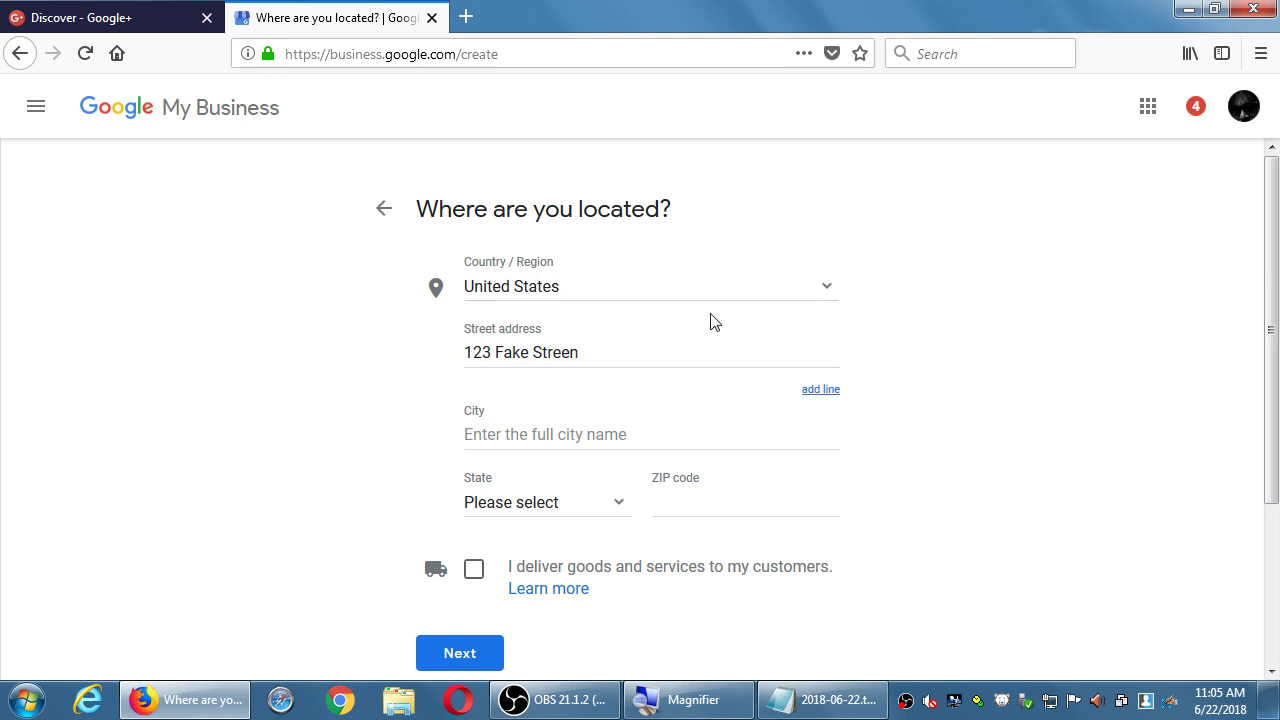
{"action": "left_click", "coordinate": [694, 351]}
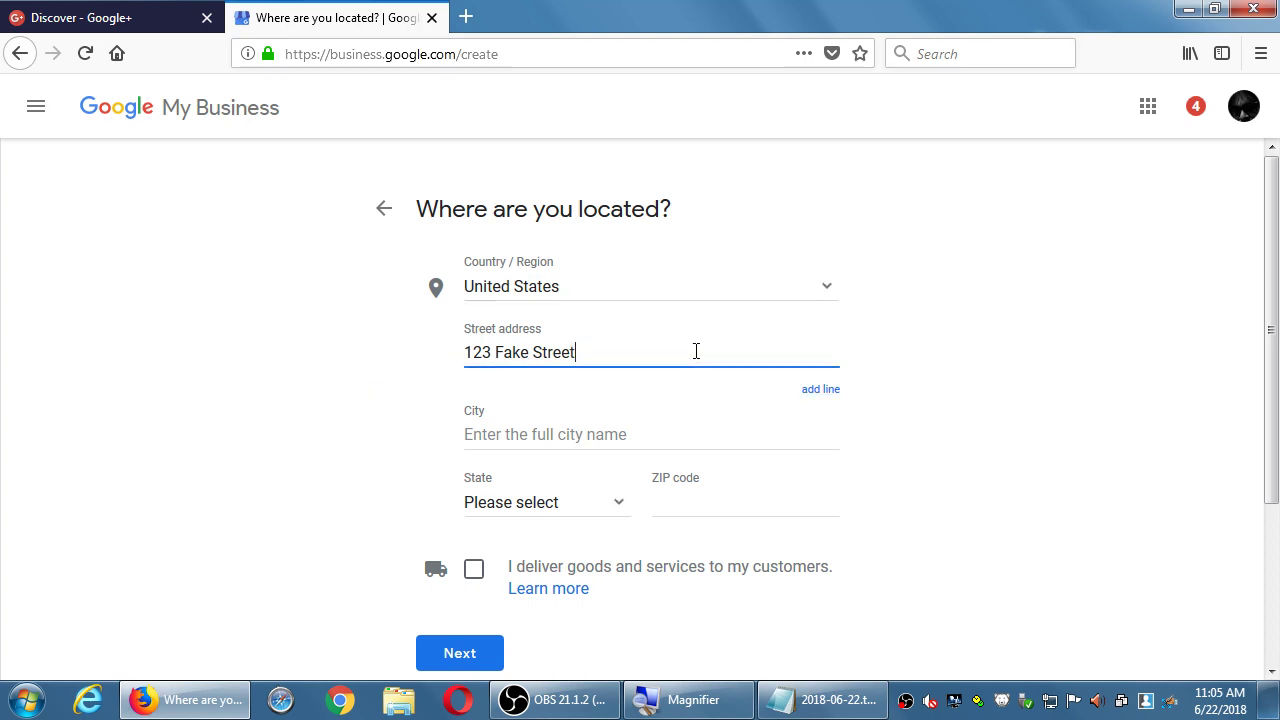
Complete the location with San Diego as the city, California as the state and a ZIP code, and submit it
{"action": "left_click", "coordinate": [569, 423]}
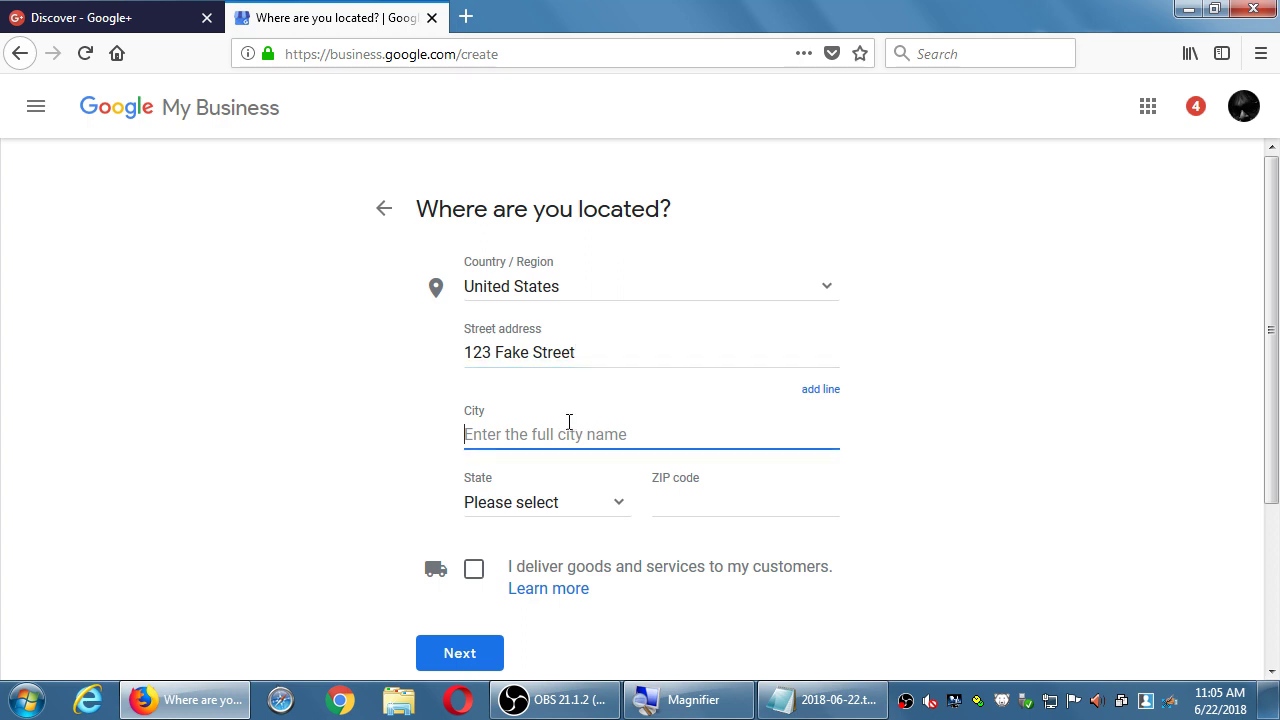
{"action": "type", "text": "San Diego"}
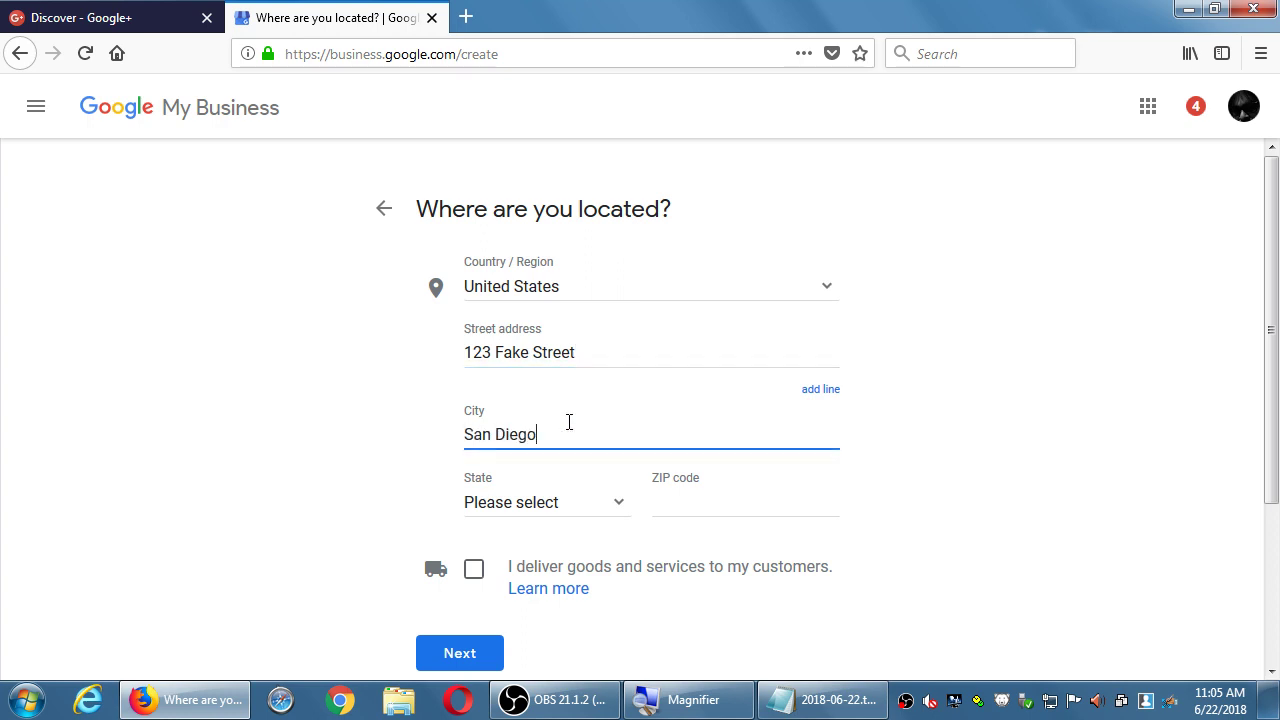
{"action": "key", "text": "Tab"}
{"action": "key", "text": "c"}
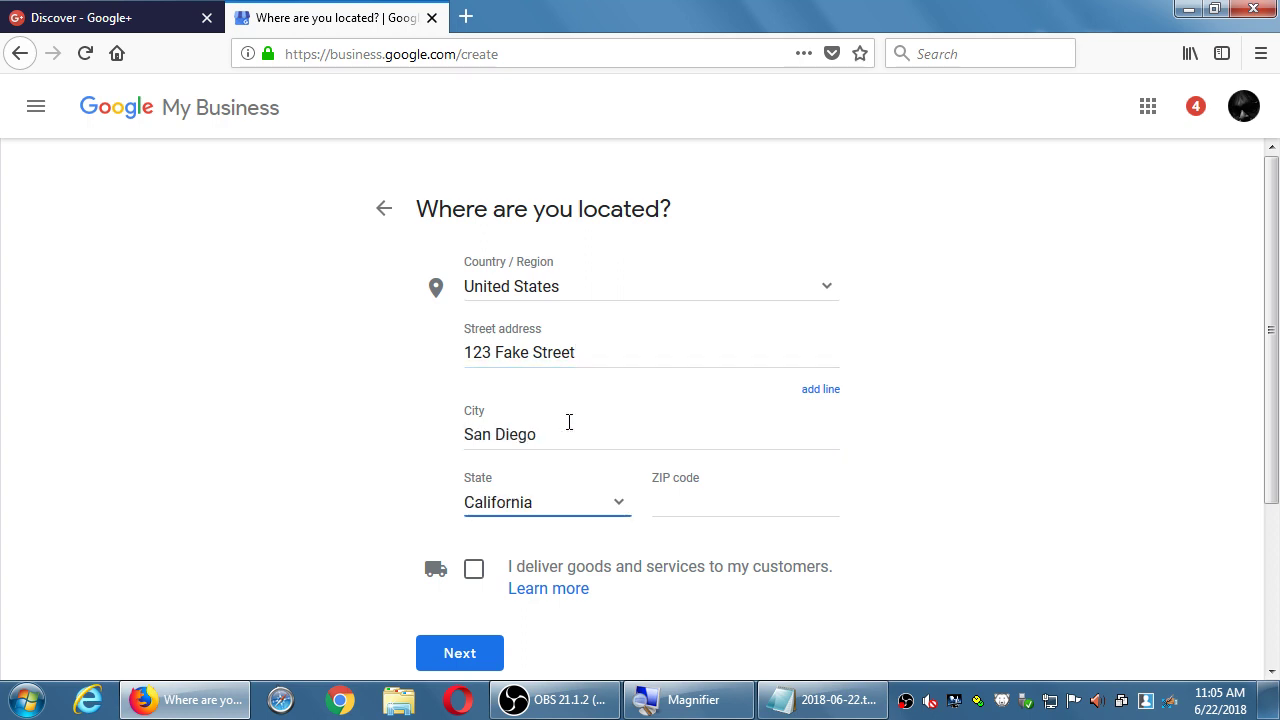
{"action": "key", "text": "Tab"}
{"action": "type", "text": "91919"}
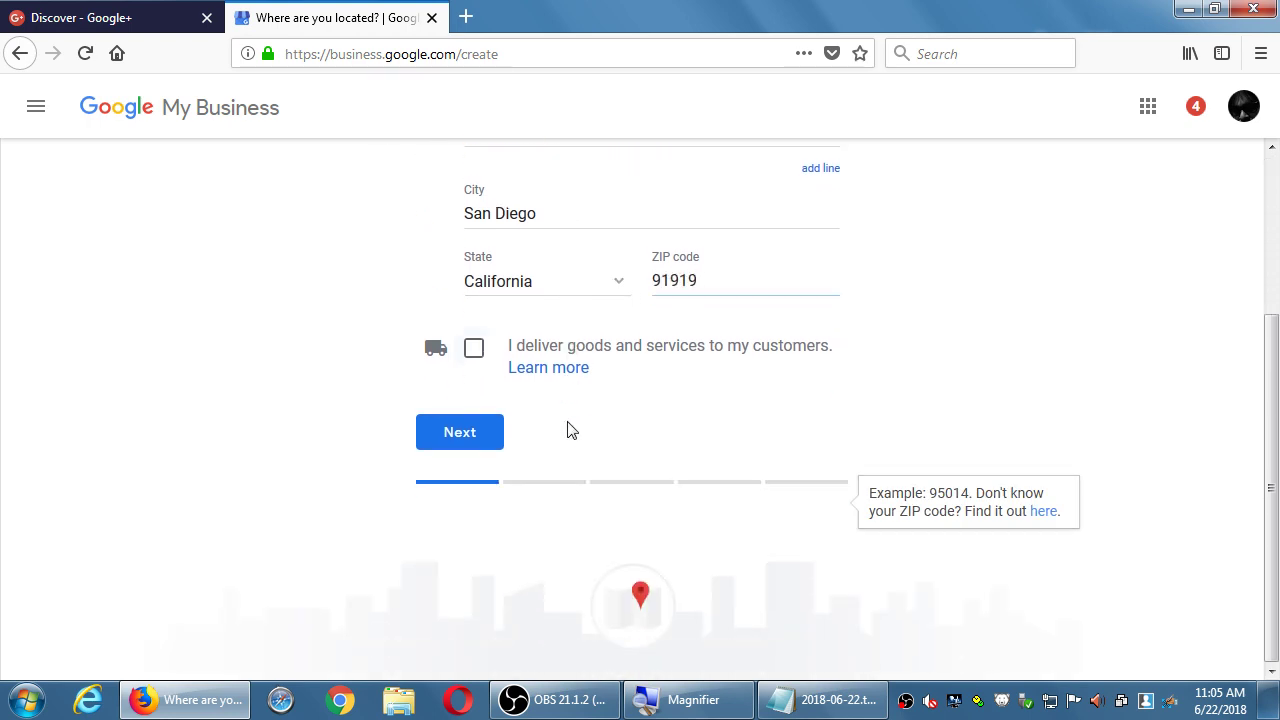
{"action": "key", "text": "Tab"}
{"action": "left_click", "coordinate": [468, 440]}
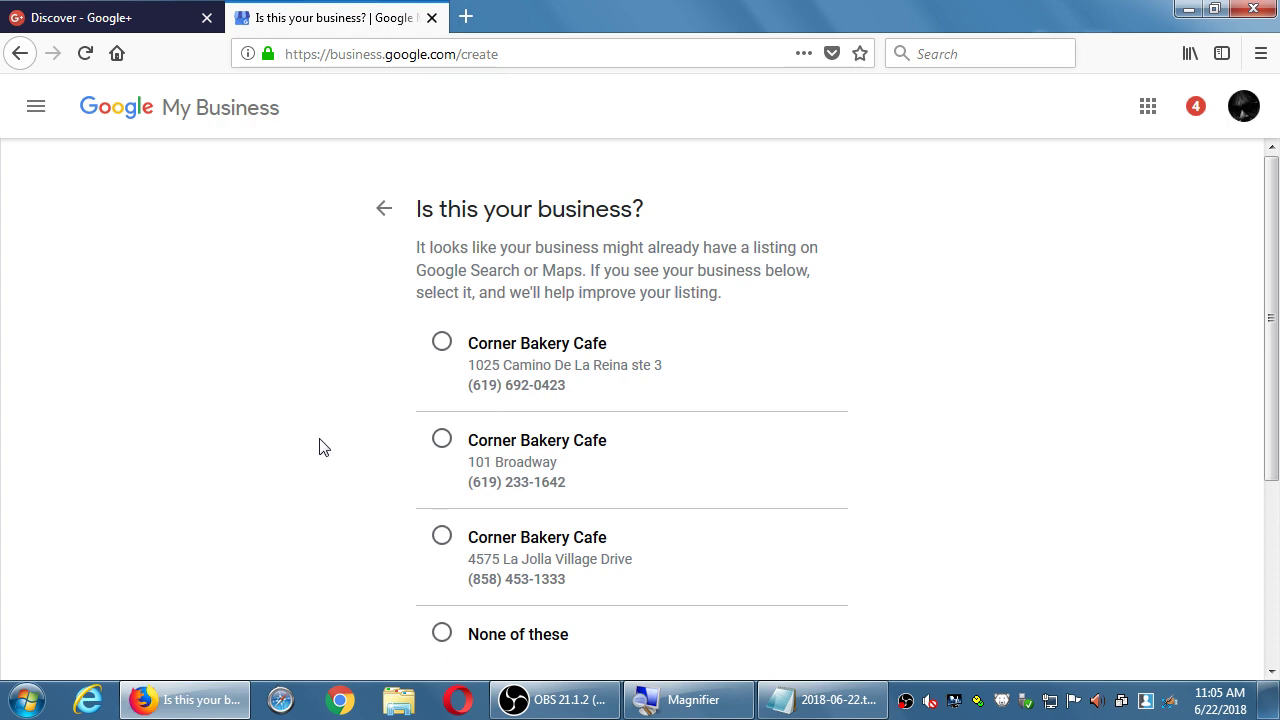
Choose "None of these" for the suggested existing listings and continue
{"action": "scroll", "coordinate": [320, 446], "scroll_direction": "down", "scroll_amount": 3}
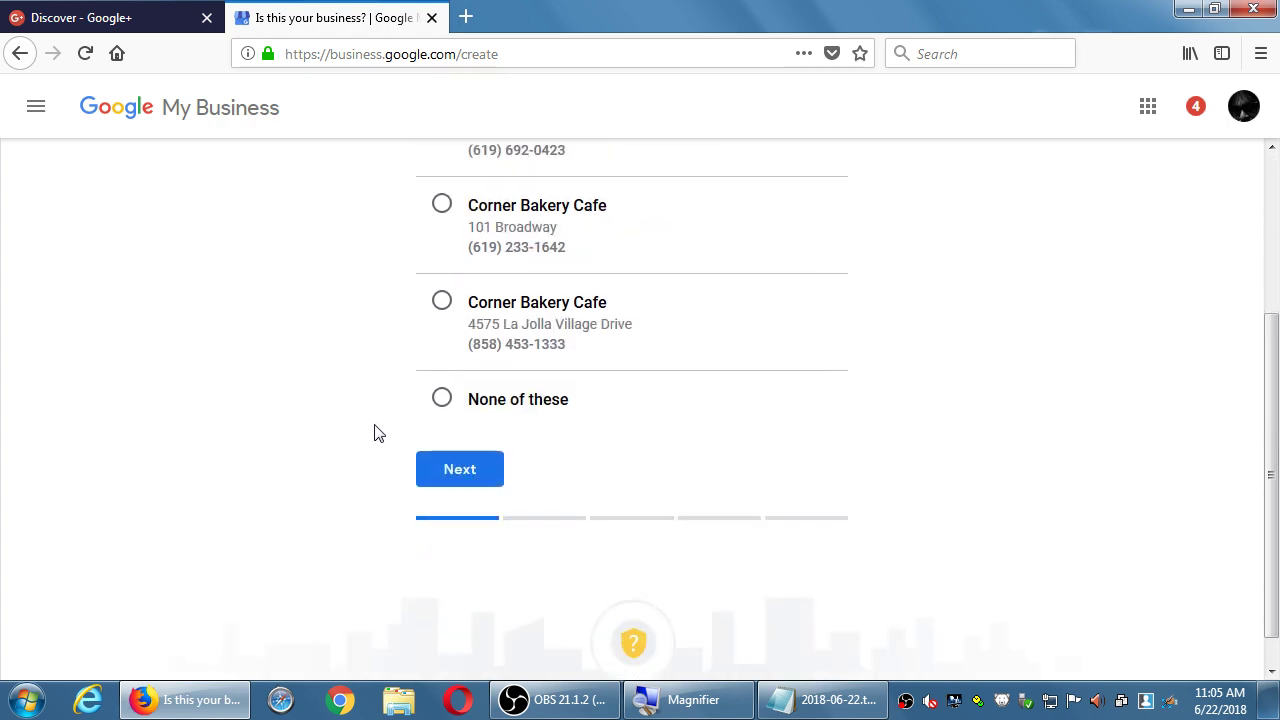
{"action": "left_click", "coordinate": [478, 400]}
{"action": "left_click", "coordinate": [471, 467]}
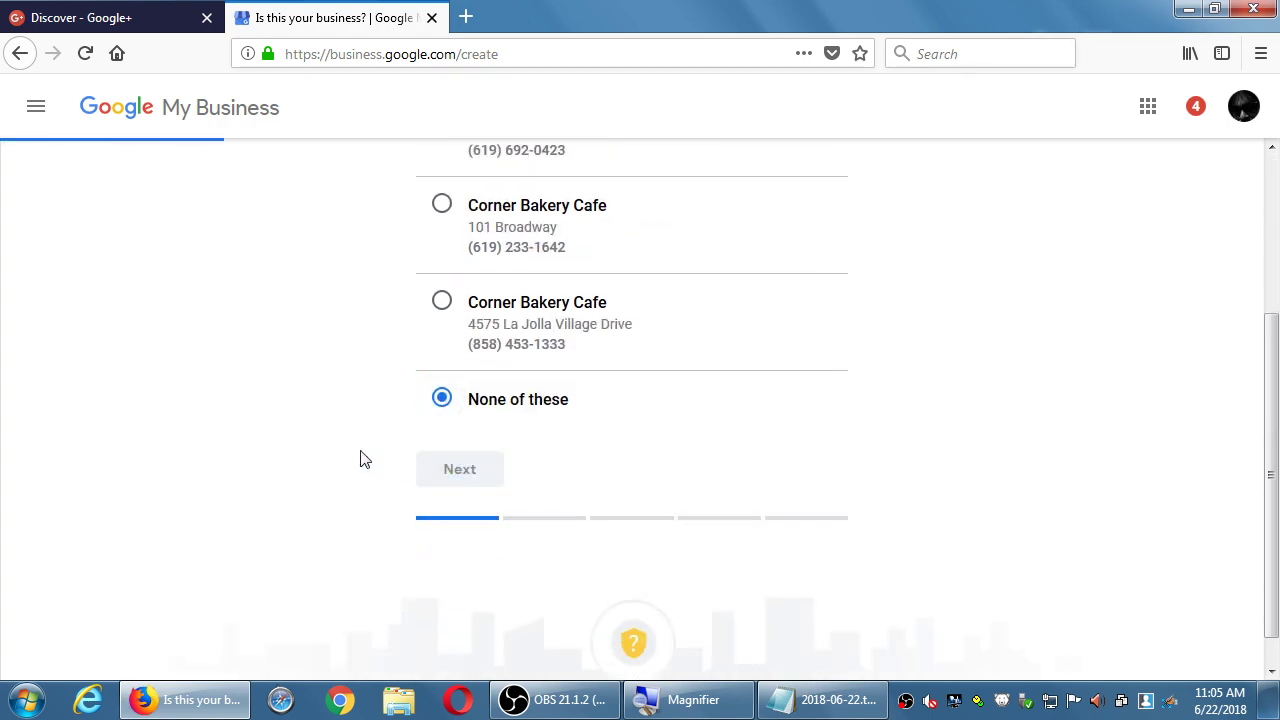
Try to submit the business location with the suggested map marker, and again with the marker moved just south of Broadway
{"action": "scroll", "coordinate": [287, 417], "scroll_direction": "down", "scroll_amount": 3}
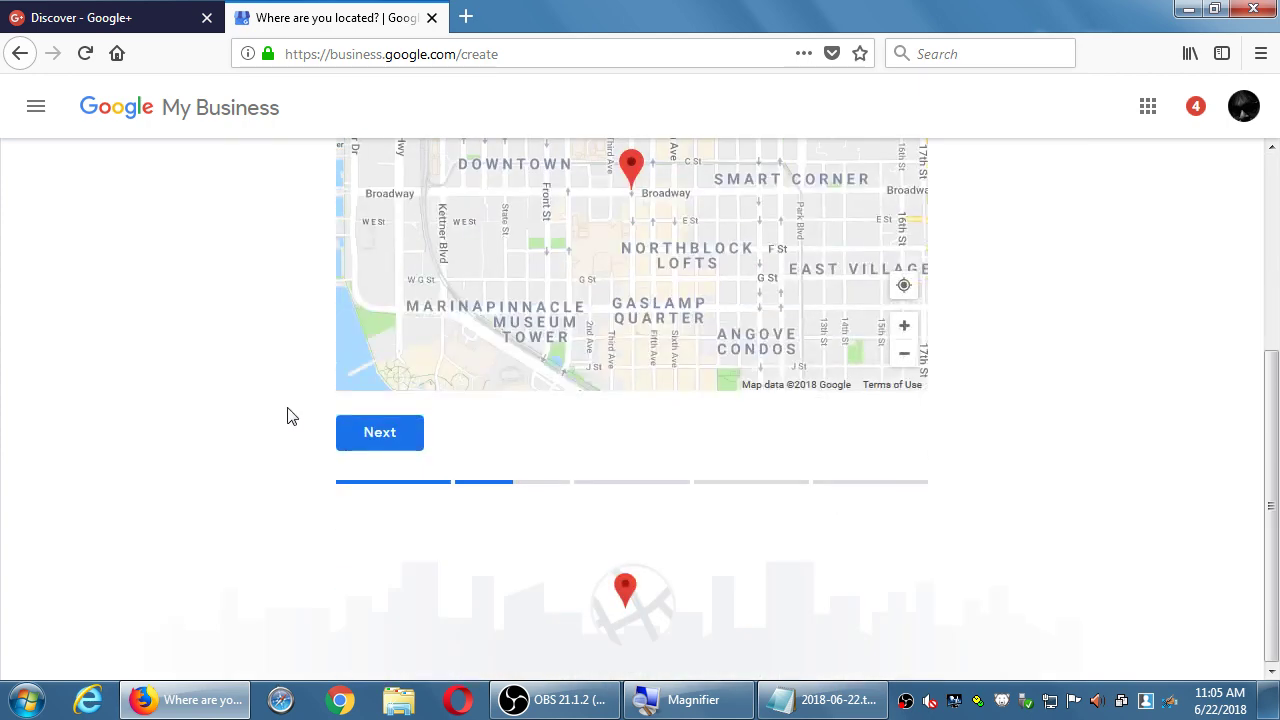
{"action": "scroll", "coordinate": [287, 417], "scroll_direction": "up", "scroll_amount": 3}
{"action": "scroll", "coordinate": [287, 417], "scroll_direction": "down", "scroll_amount": 3}
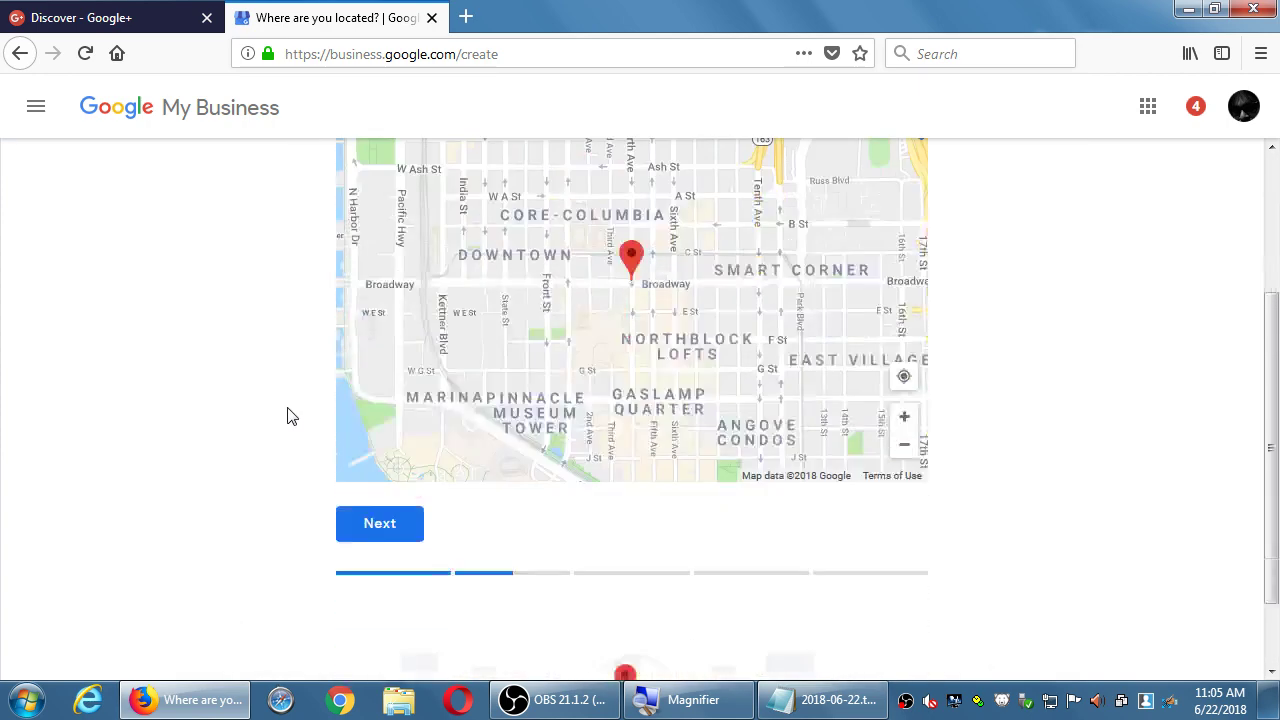
{"action": "left_click", "coordinate": [371, 435]}
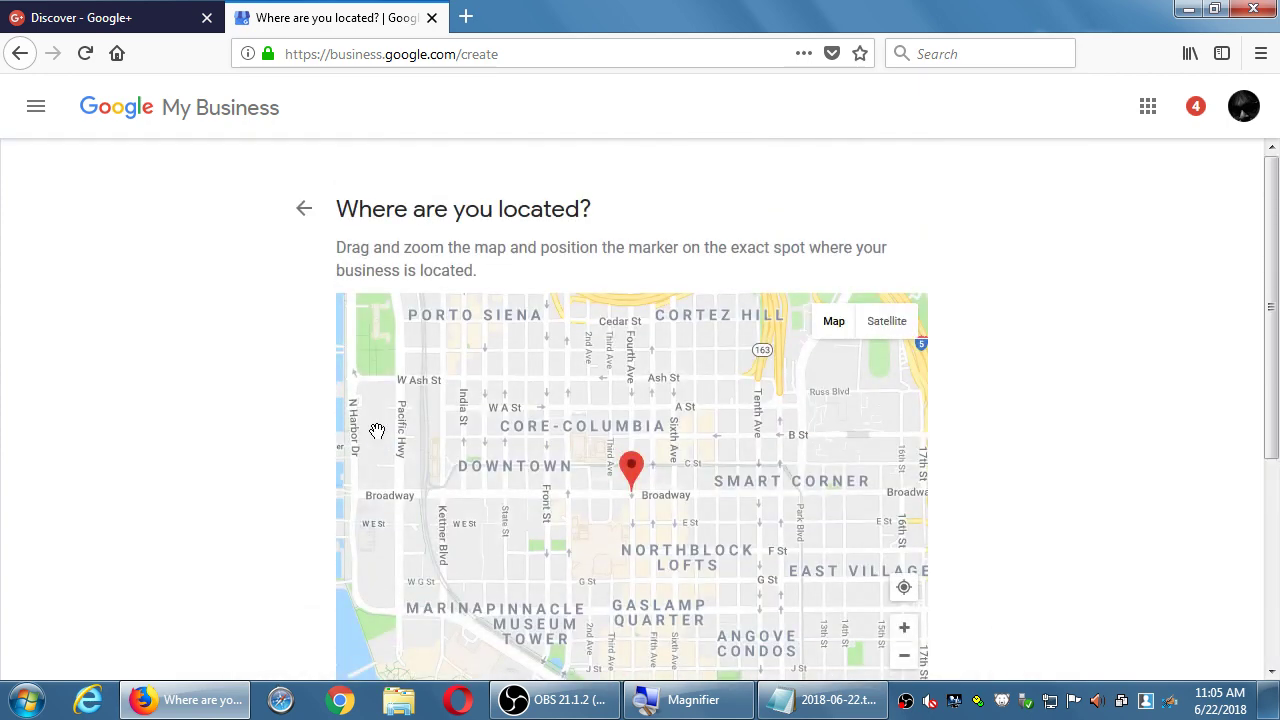
{"action": "scroll", "coordinate": [294, 418], "scroll_direction": "down", "scroll_amount": 3}
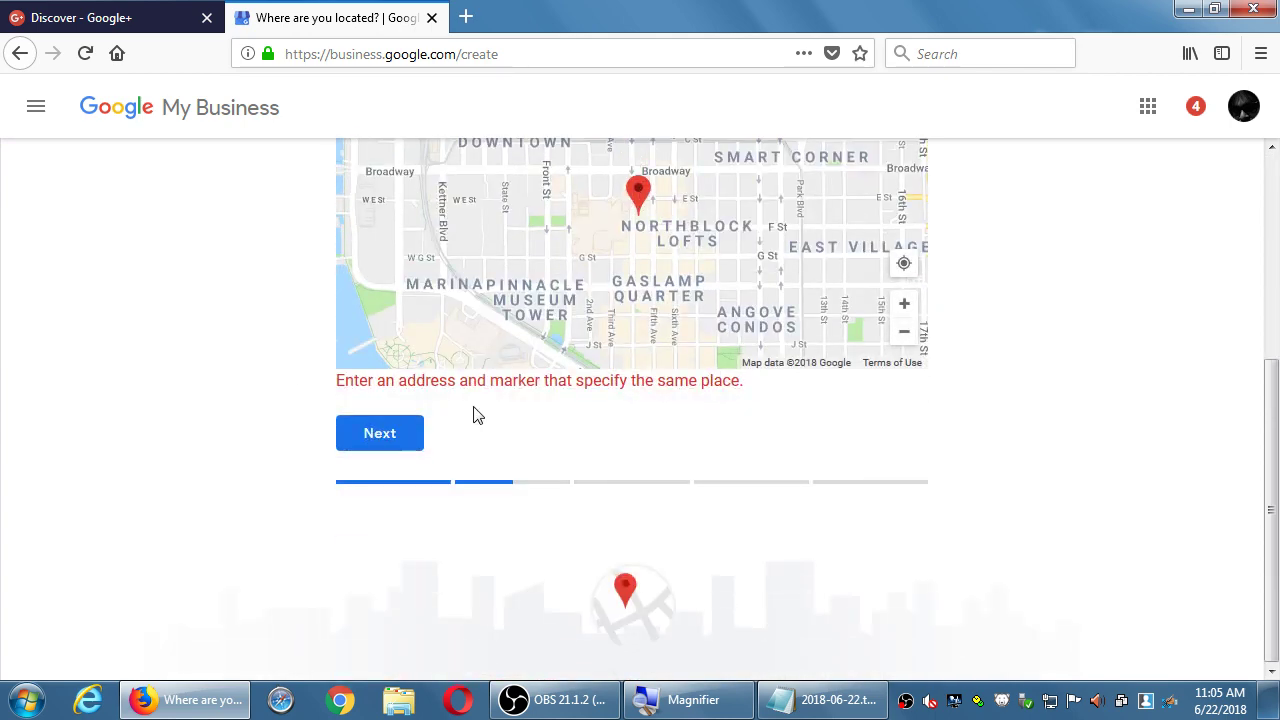
{"action": "left_click", "coordinate": [383, 437]}
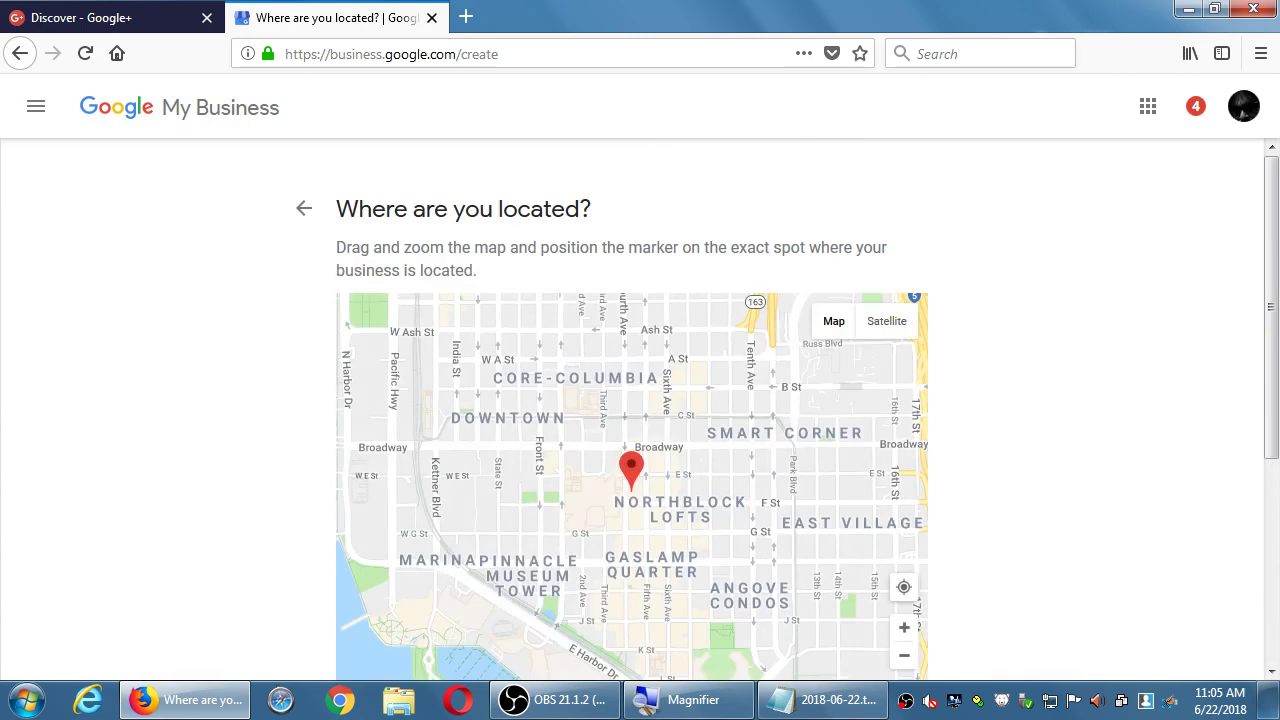
Try to place the marker on the south side of Broadway between Third and Fourth Avenue and submit the location
{"action": "scroll", "coordinate": [560, 463], "scroll_direction": "up", "scroll_amount": 2}
{"action": "left_click_drag", "start_coordinate": [845, 565], "coordinate": [766, 427]}
{"action": "scroll", "coordinate": [286, 451], "scroll_direction": "down", "scroll_amount": 5}
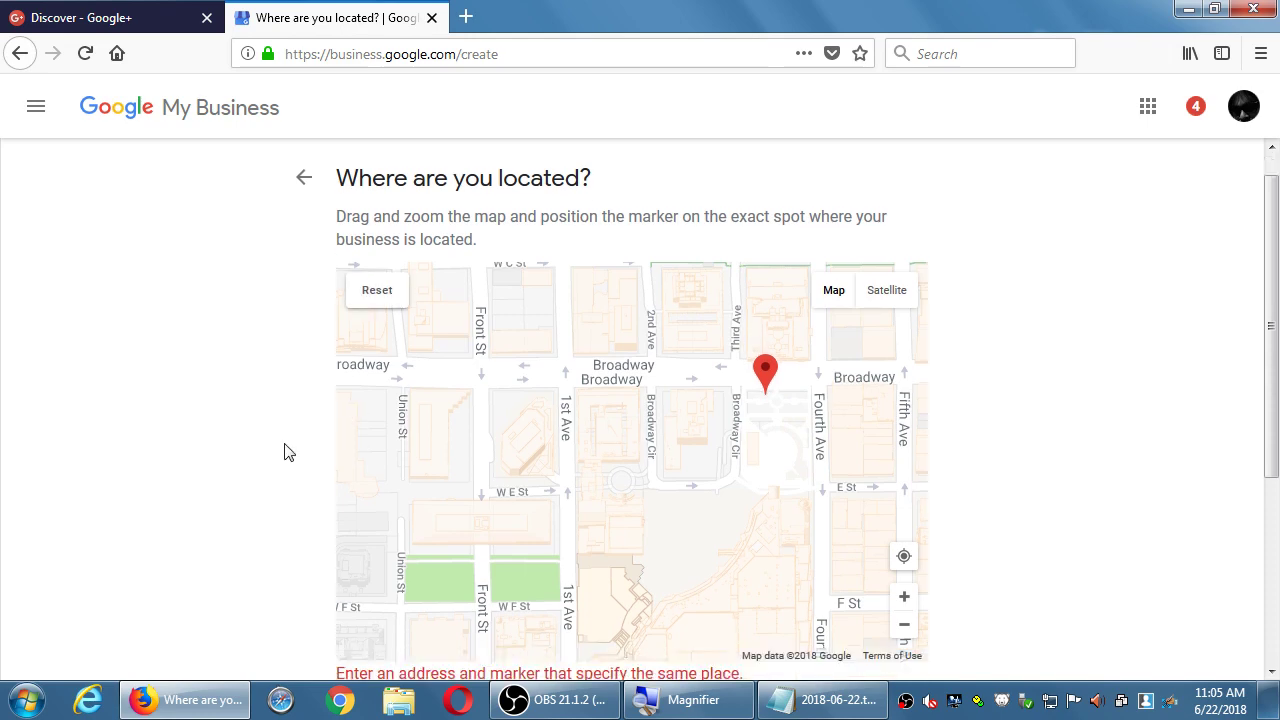
{"action": "left_click", "coordinate": [388, 430]}
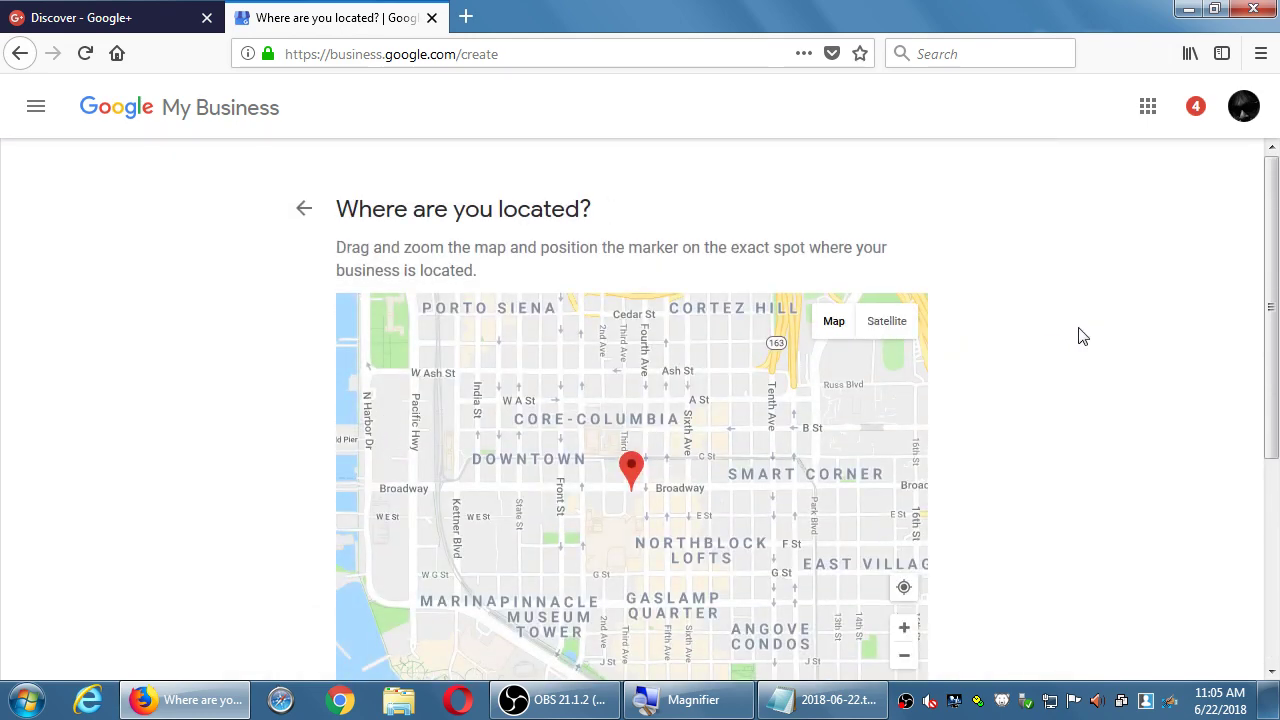
Try to move the marker north to Elm Street between Third and Fourth Avenue and submit the location
{"action": "scroll", "coordinate": [1105, 330], "scroll_direction": "down", "scroll_amount": 5}
{"action": "scroll", "coordinate": [1110, 350], "scroll_direction": "up", "scroll_amount": 5}
{"action": "scroll", "coordinate": [1090, 420], "scroll_direction": "down", "scroll_amount": 3}
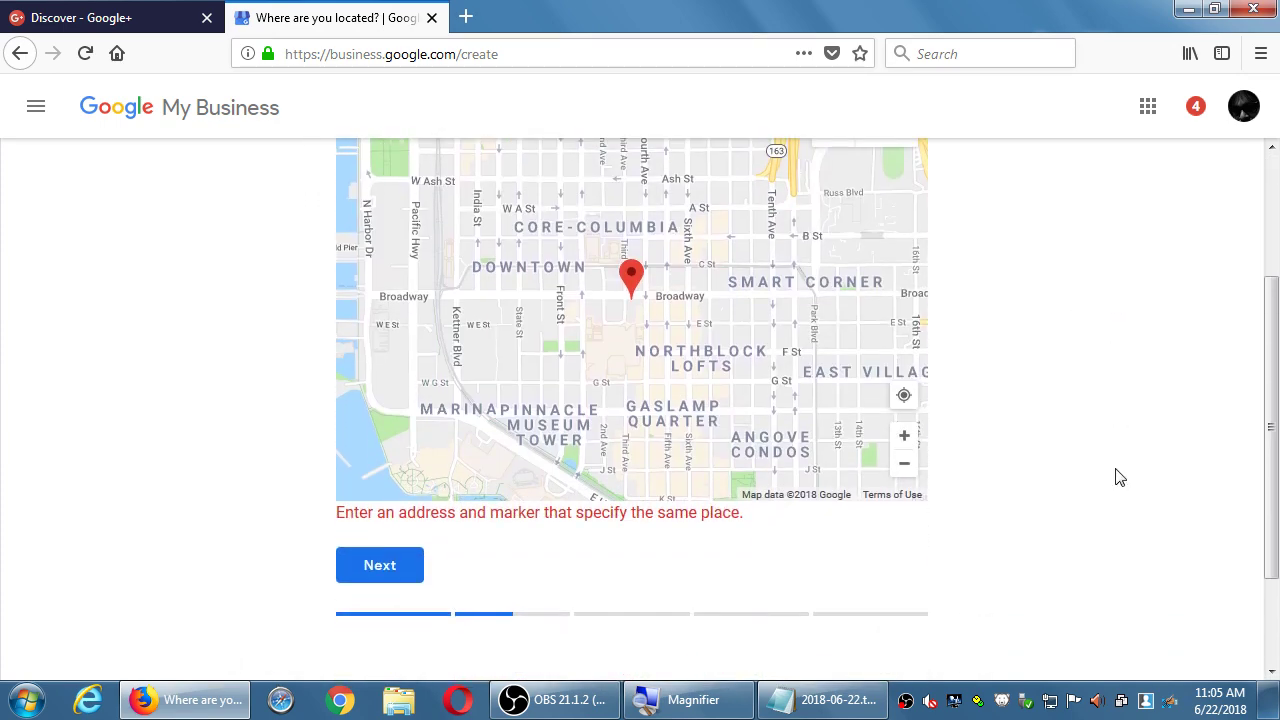
{"action": "scroll", "coordinate": [1116, 477], "scroll_direction": "up", "scroll_amount": 2}
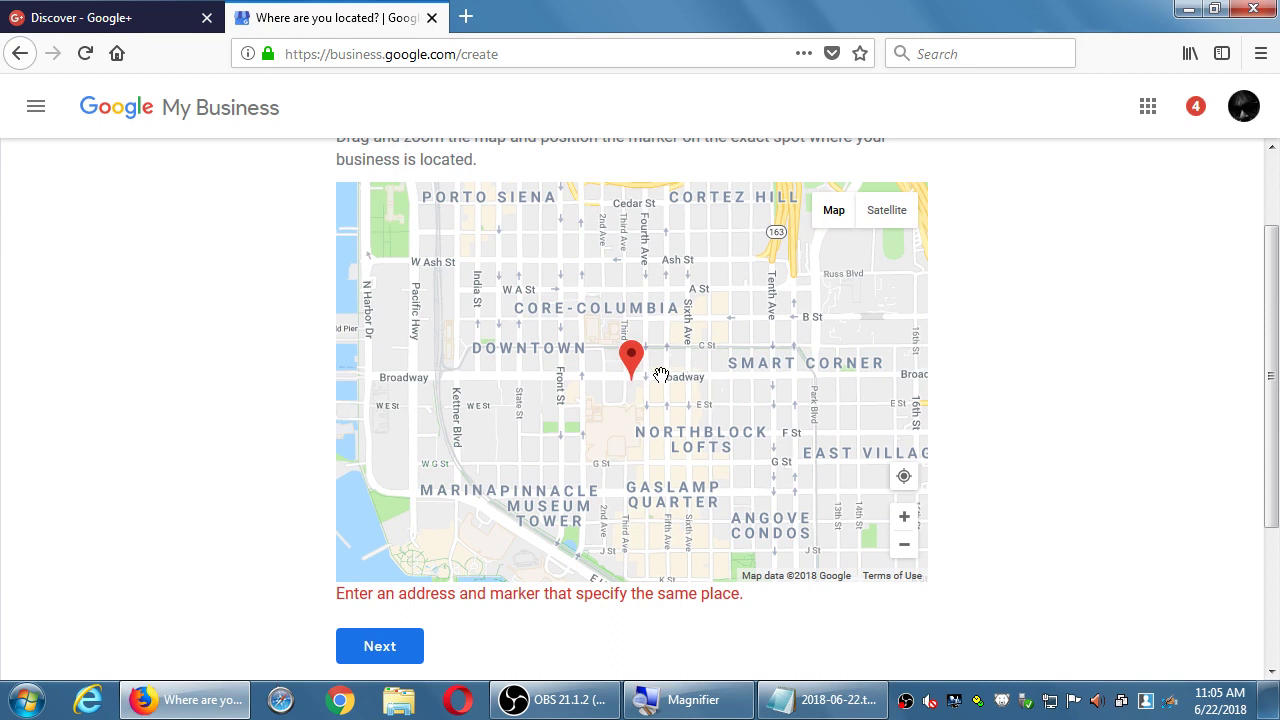
{"action": "mouse_move", "coordinate": [631, 360]}
{"action": "left_mouse_down"}
{"action": "mouse_move", "coordinate": [568, 265]}
{"action": "mouse_move", "coordinate": [697, 231]}
{"action": "mouse_move", "coordinate": [650, 278]}
{"action": "mouse_move", "coordinate": [643, 268]}
{"action": "left_mouse_up"}
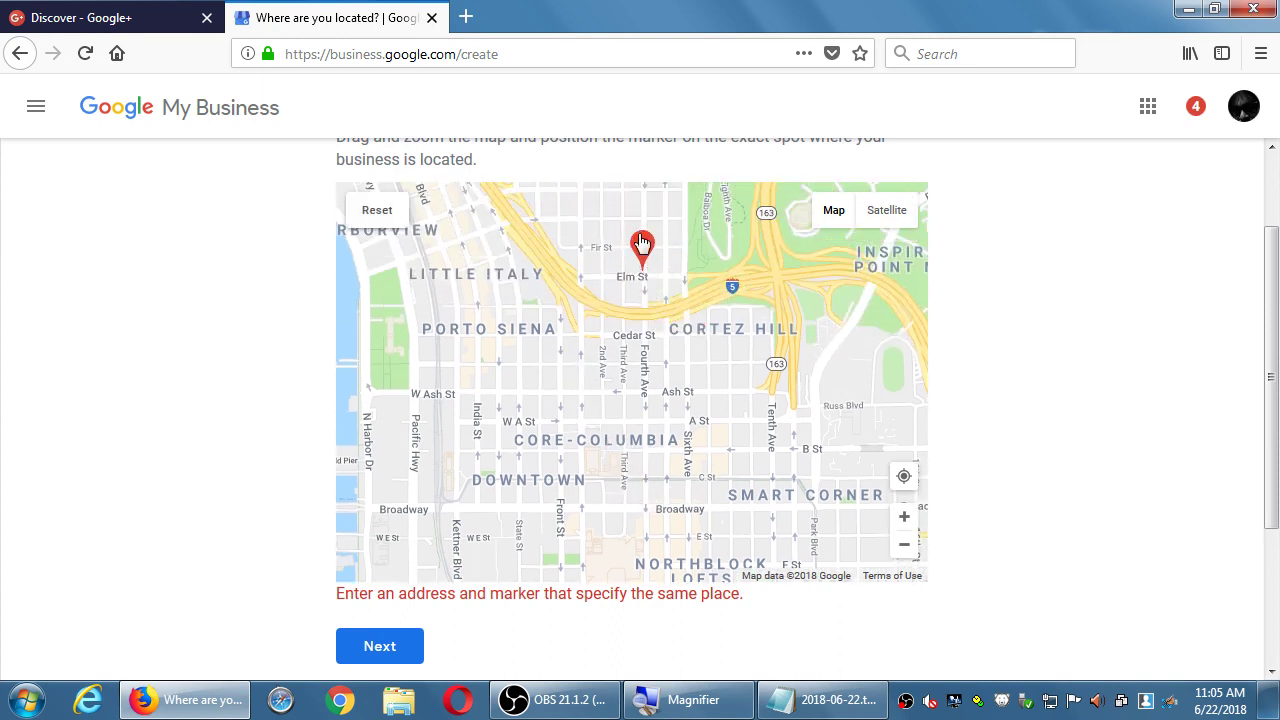
{"action": "scroll", "coordinate": [627, 262], "scroll_direction": "up", "scroll_amount": 1}
{"action": "scroll", "coordinate": [627, 262], "scroll_direction": "up", "scroll_amount": 2}
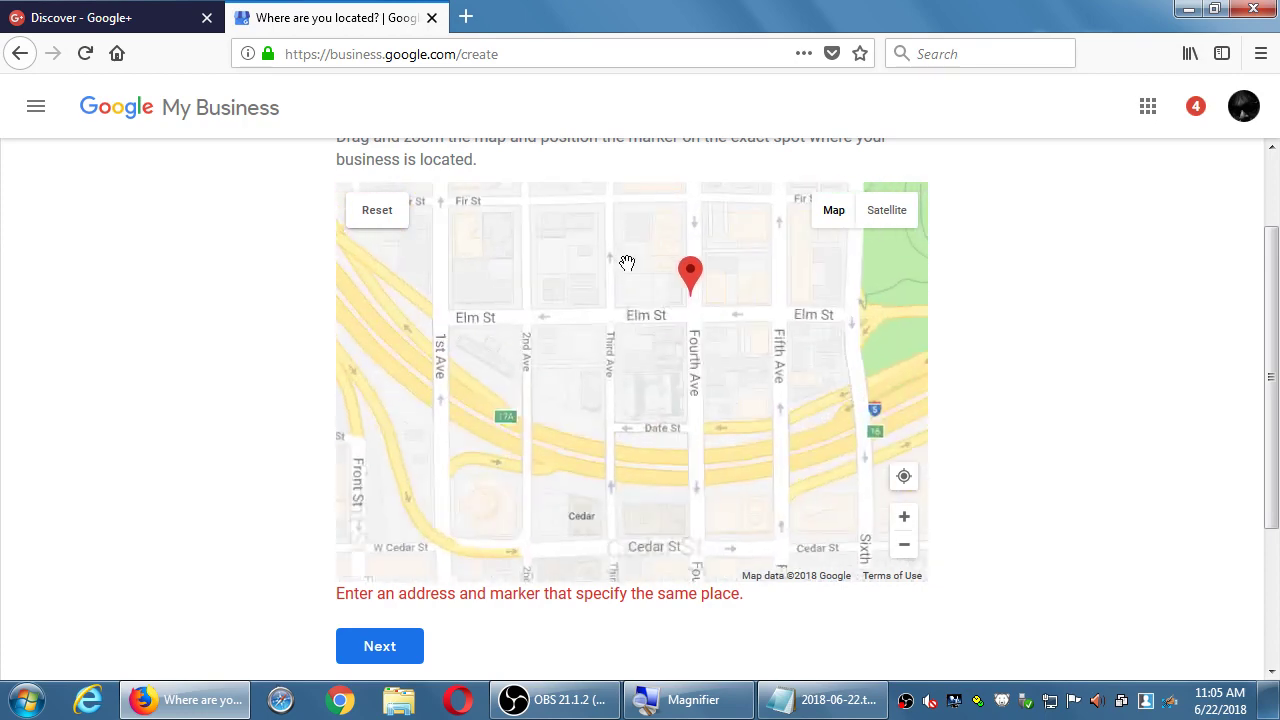
{"action": "mouse_move", "coordinate": [752, 310]}
{"action": "left_mouse_down"}
{"action": "mouse_move", "coordinate": [724, 298]}
{"action": "mouse_move", "coordinate": [632, 305]}
{"action": "left_mouse_up"}
{"action": "scroll", "coordinate": [640, 360], "scroll_direction": "down", "scroll_amount": 1}
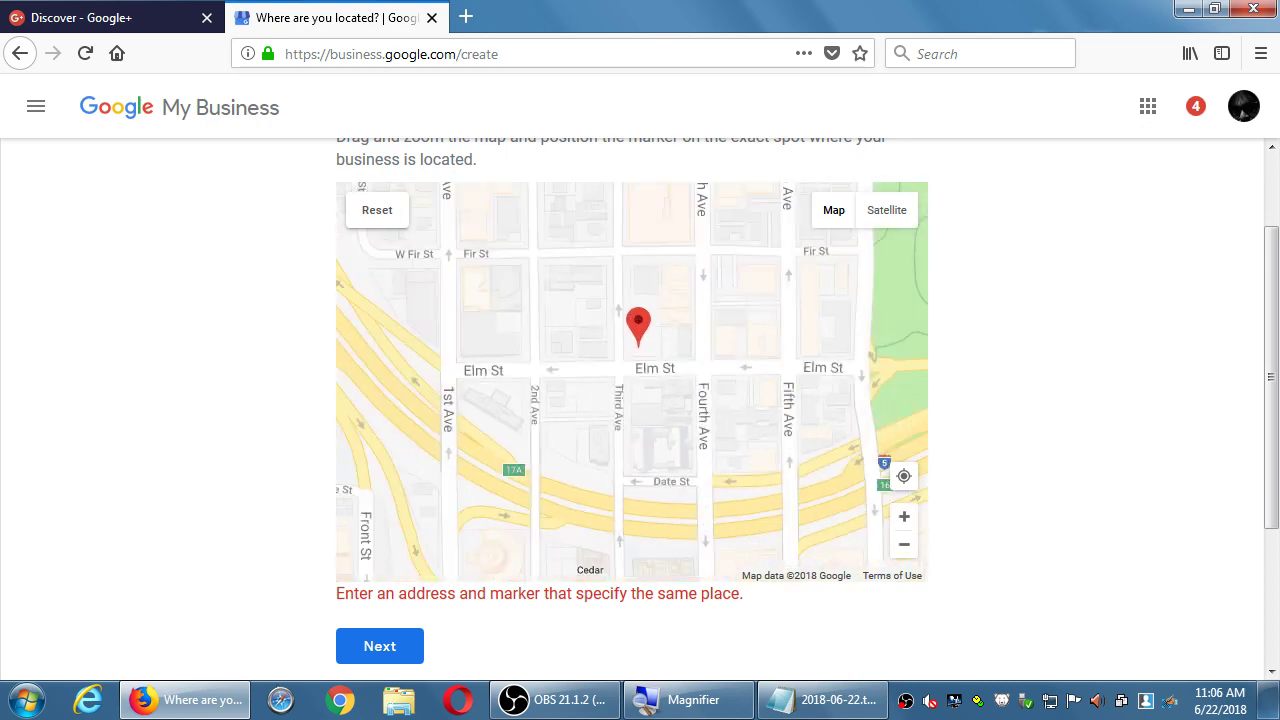
{"action": "left_click", "coordinate": [368, 648]}
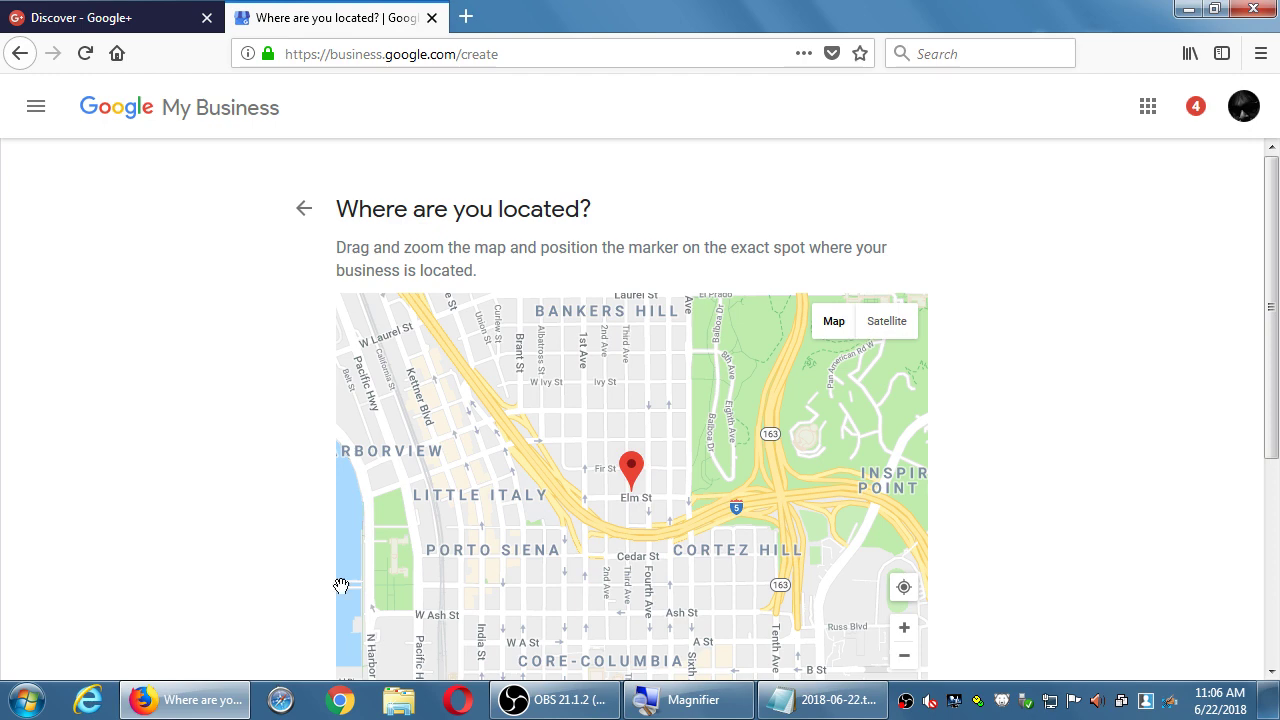
Go back through the listing setup to the business name form and reveal the Google My Business navigation options
{"action": "left_click", "coordinate": [304, 209]}
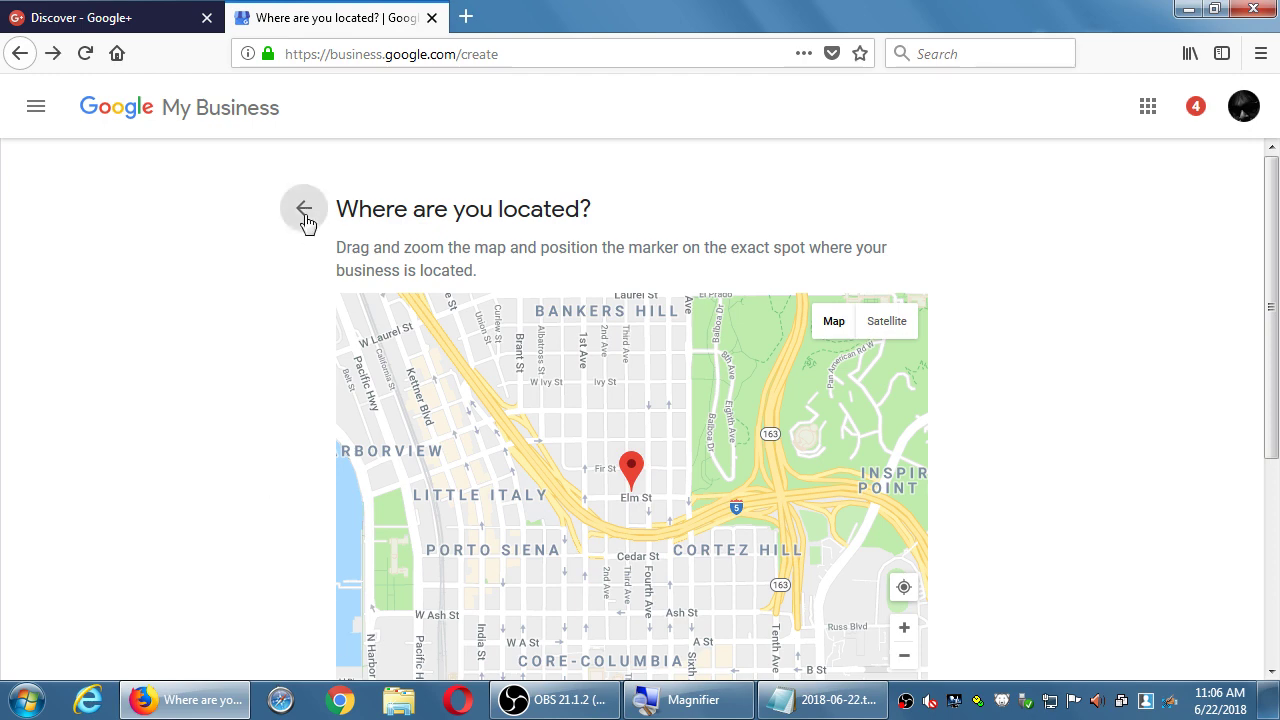
{"action": "left_click", "coordinate": [378, 213]}
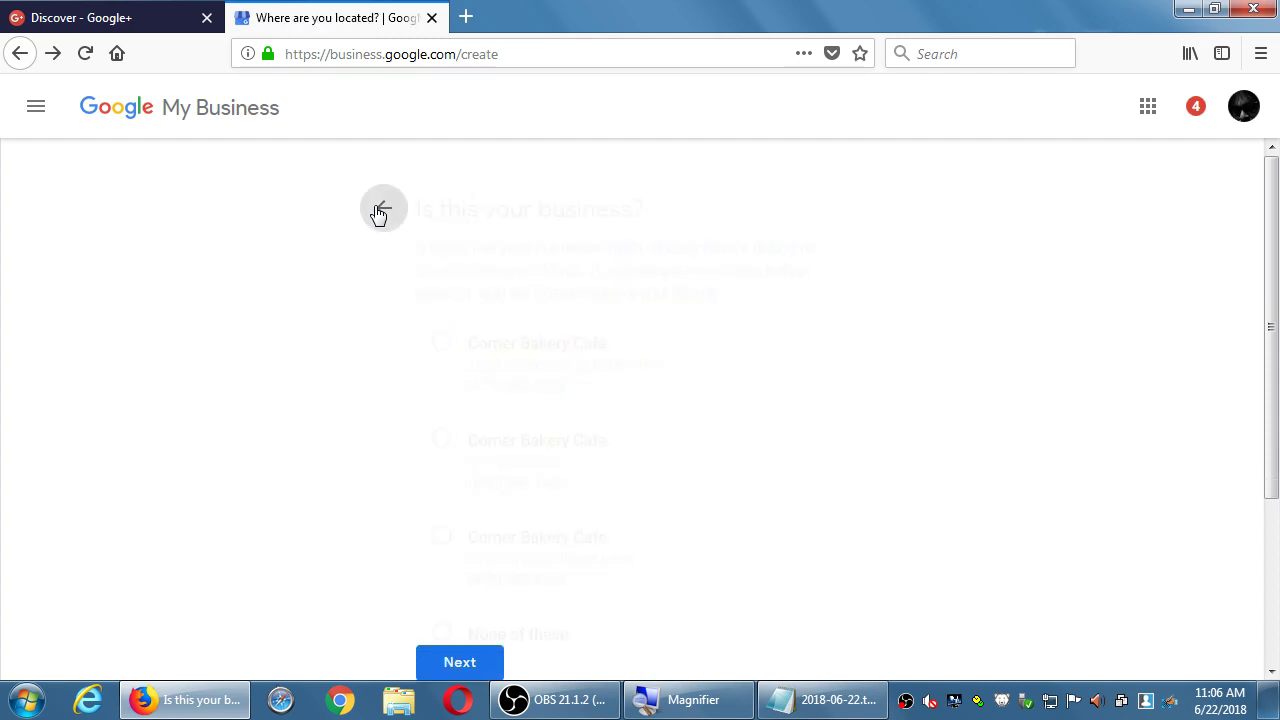
{"action": "left_click", "coordinate": [380, 212]}
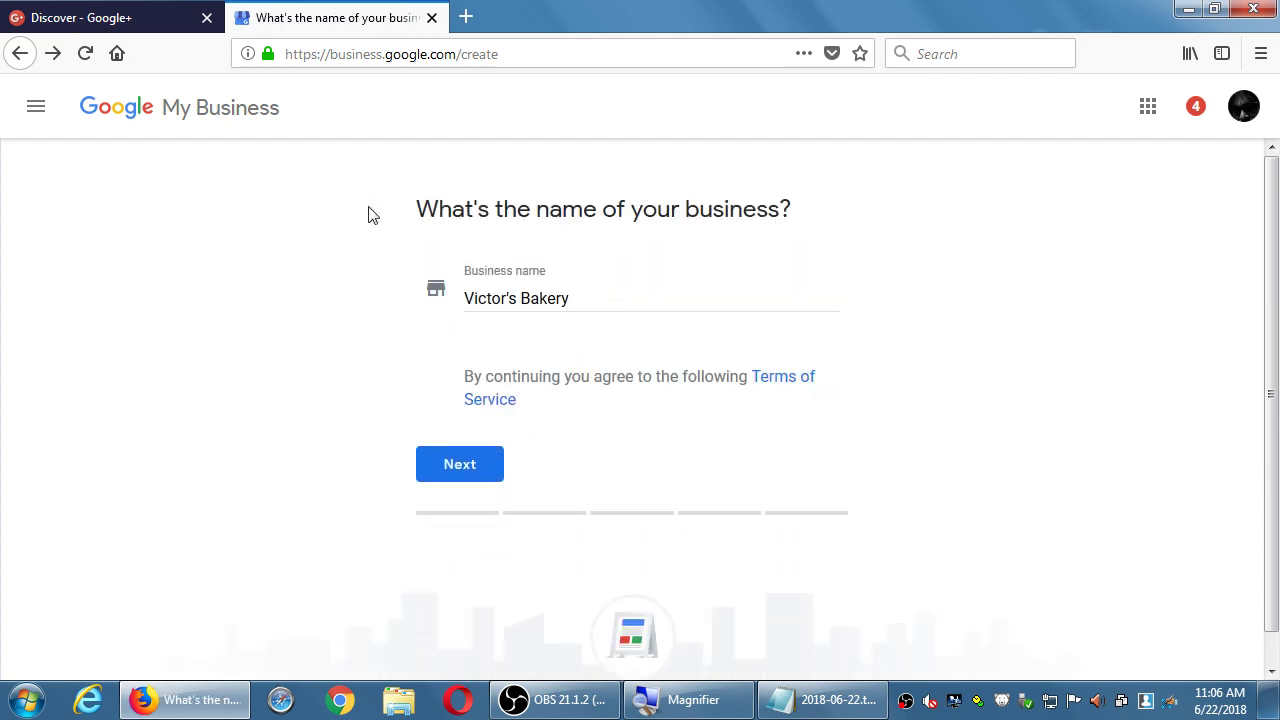
{"action": "left_click", "coordinate": [42, 116]}
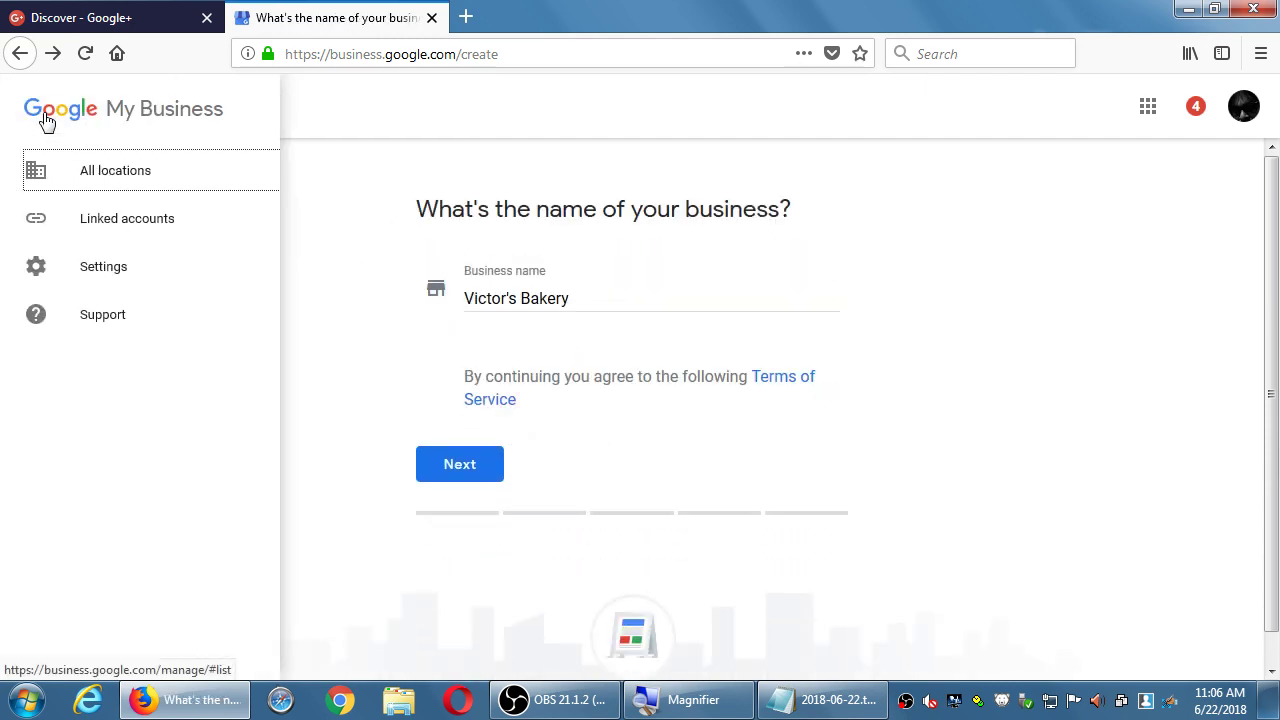